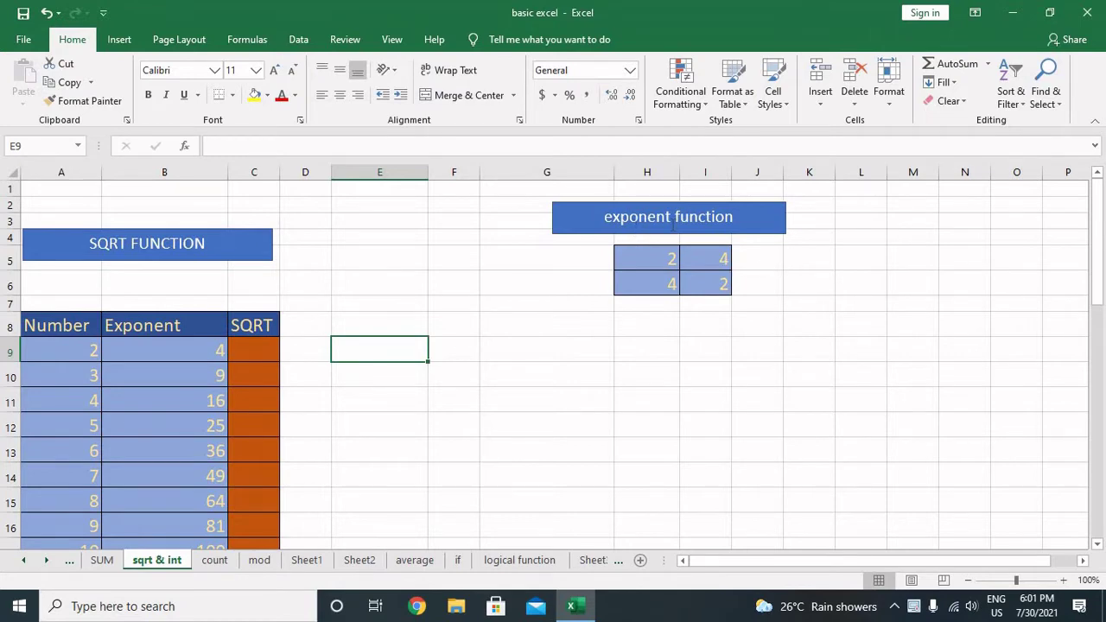
Step: Enter =H5^2 in J5 so it squares H5 and shows 4
click(788, 259)
click(768, 257)
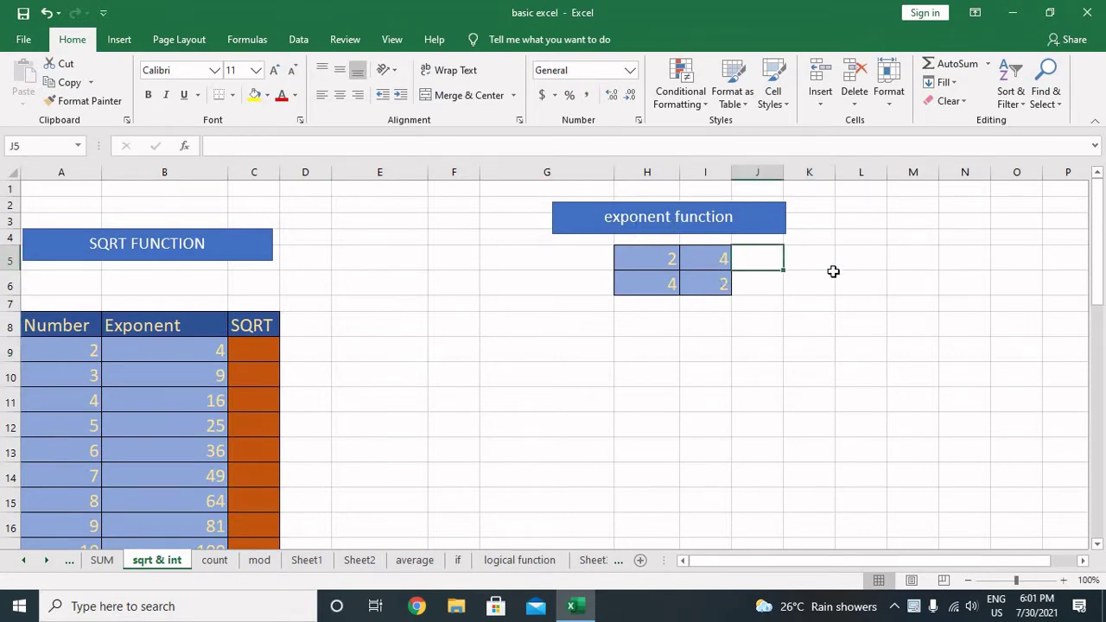
text(=)
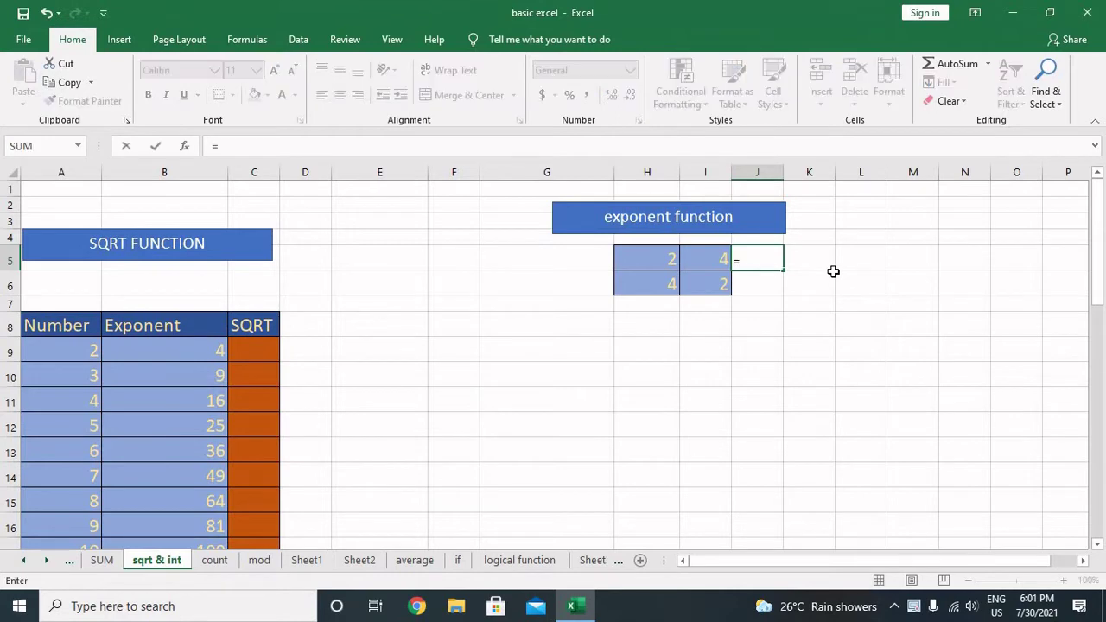
click(654, 257)
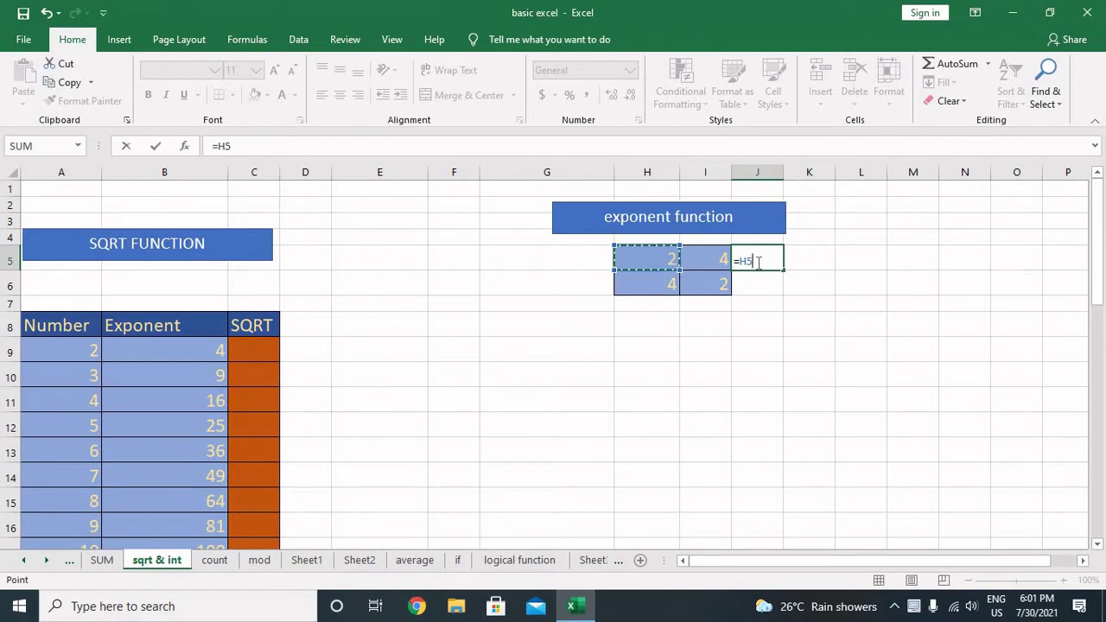
text(^2)
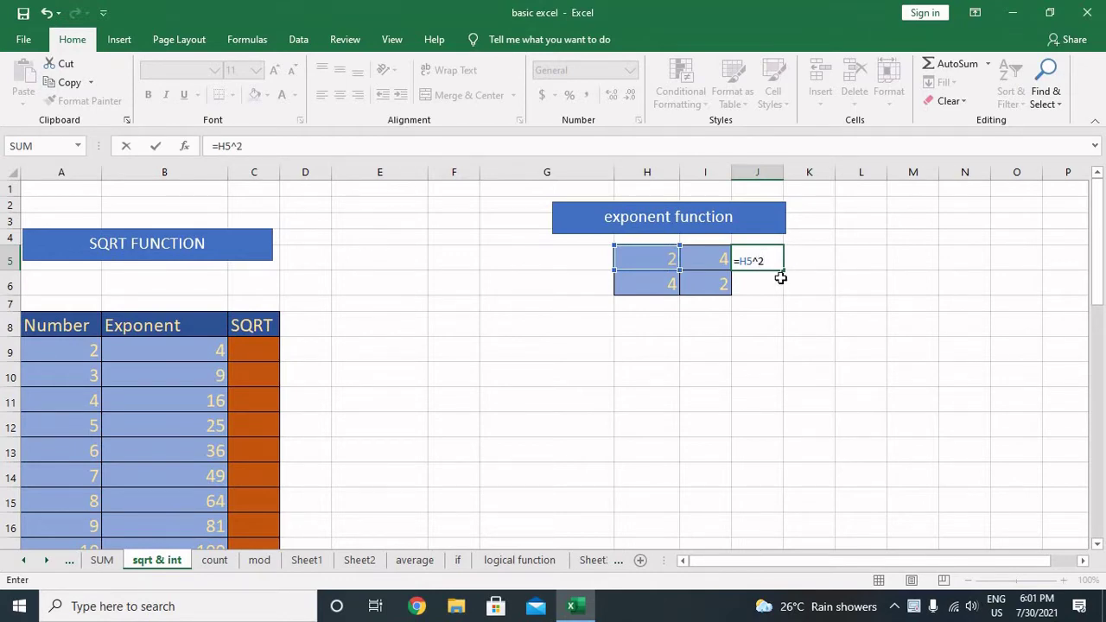
key(ctrl+Return)
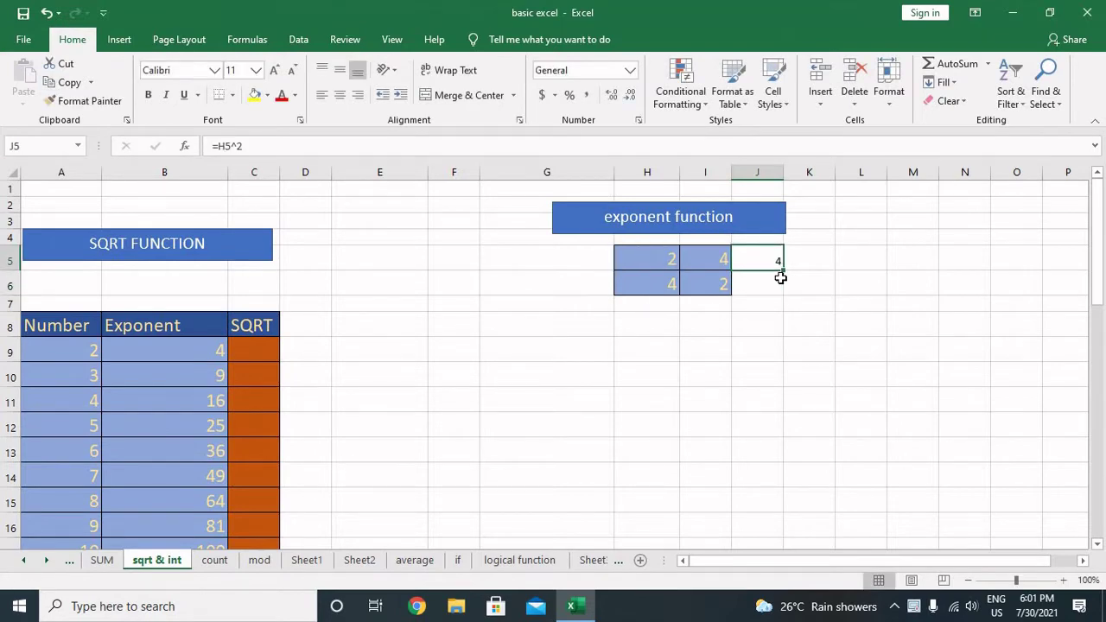
key(F2)
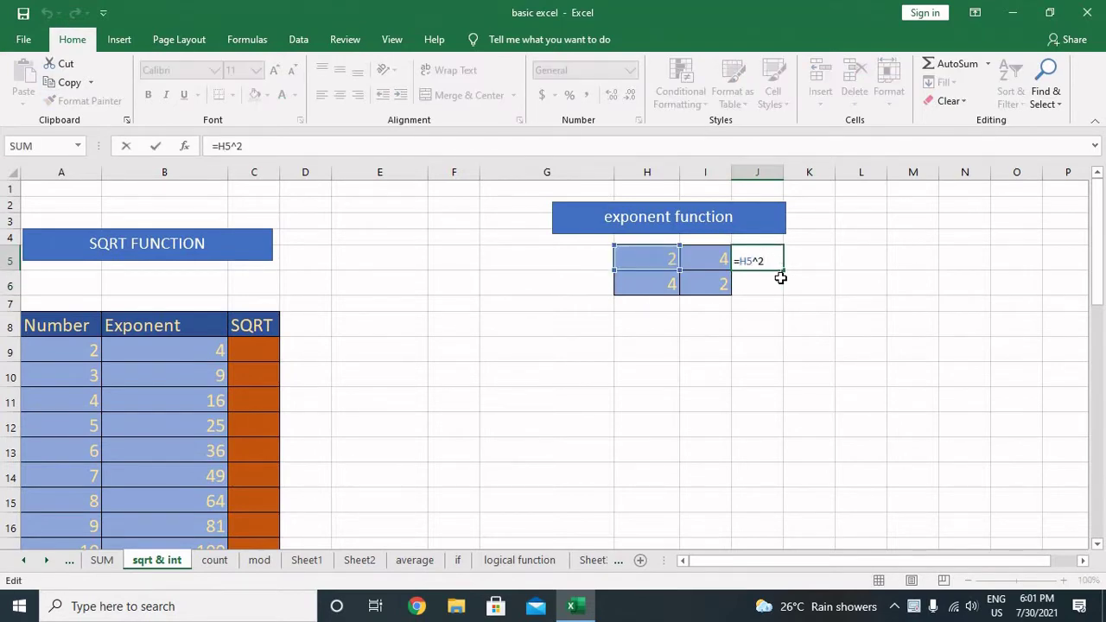
key(Escape)
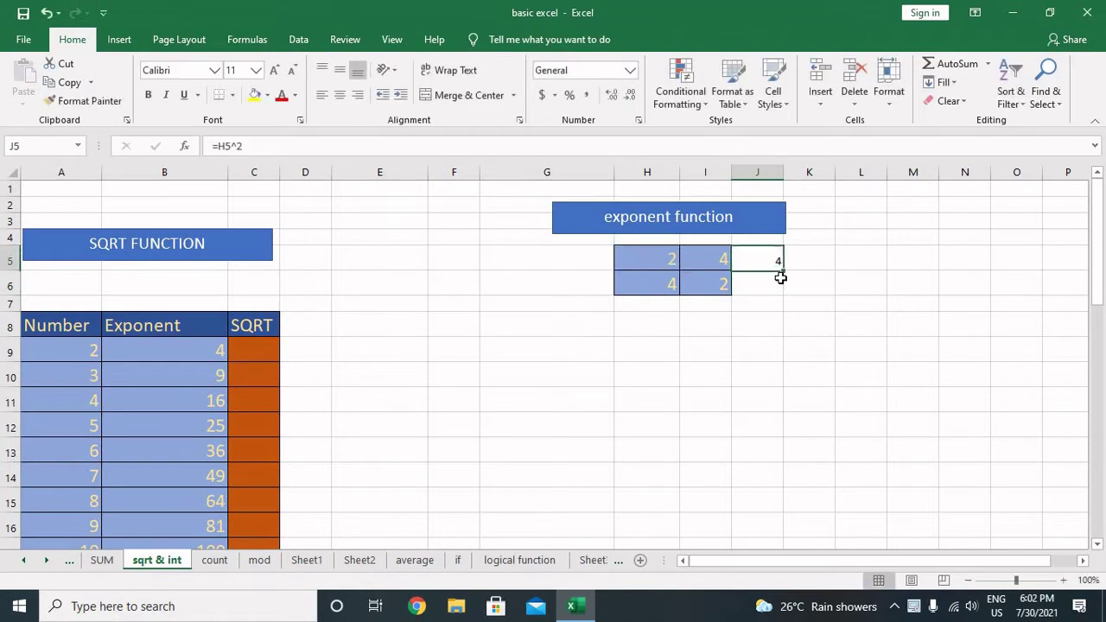
key(Right)
key(Right)
Step: Type the note F2 in L5 with CELL EDITING beside it in M5
text(FD)
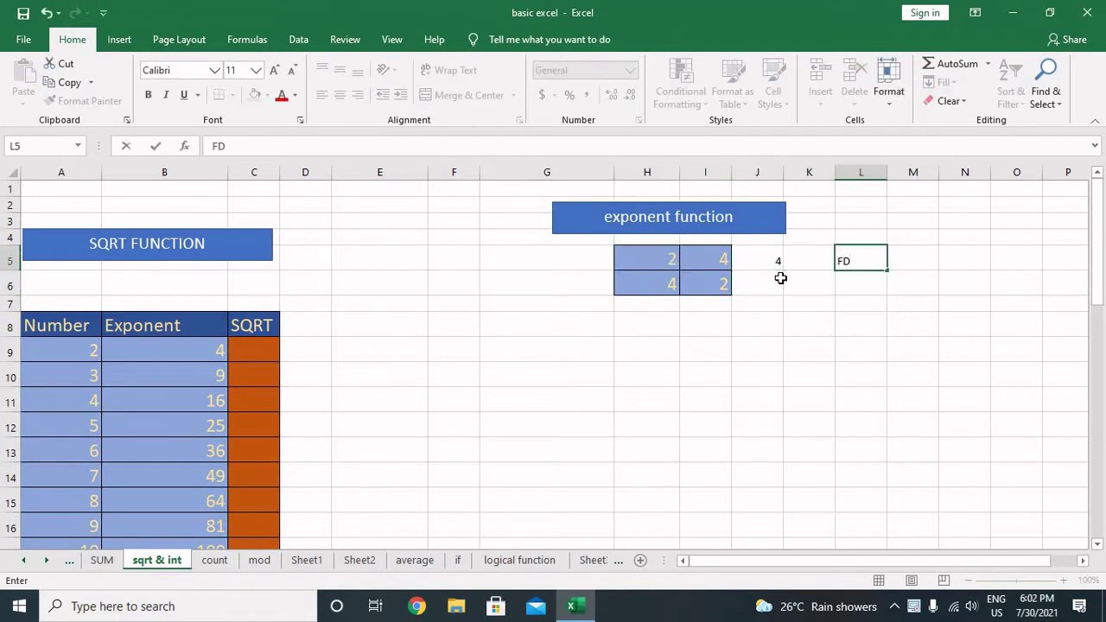
key(Return)
key(Up)
key(Right)
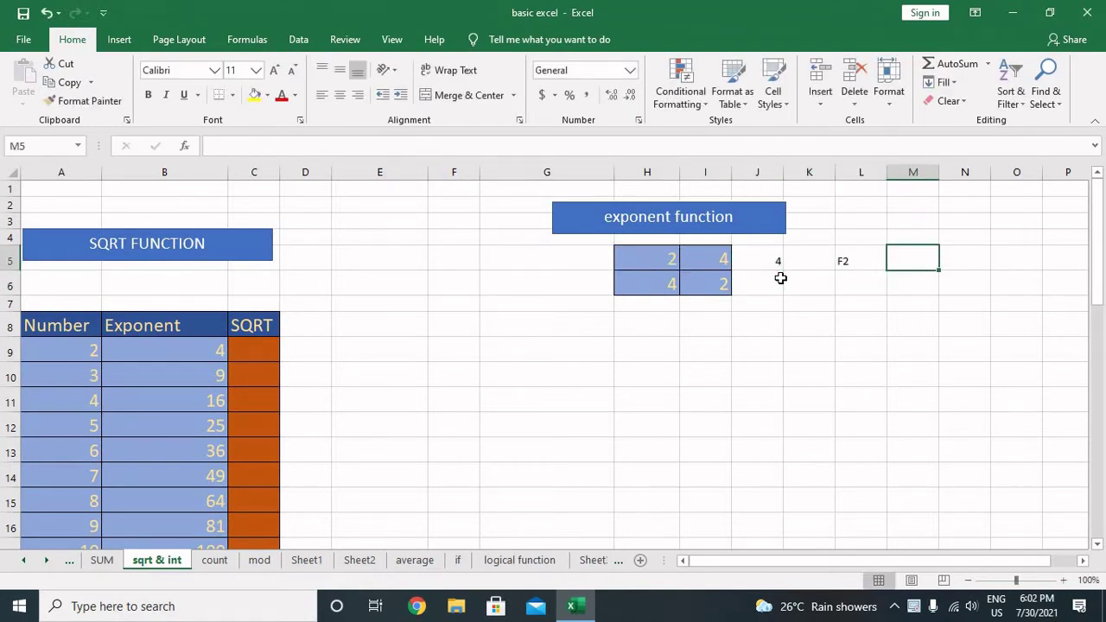
text(S)
key(BackSpace)
text(CELL E)
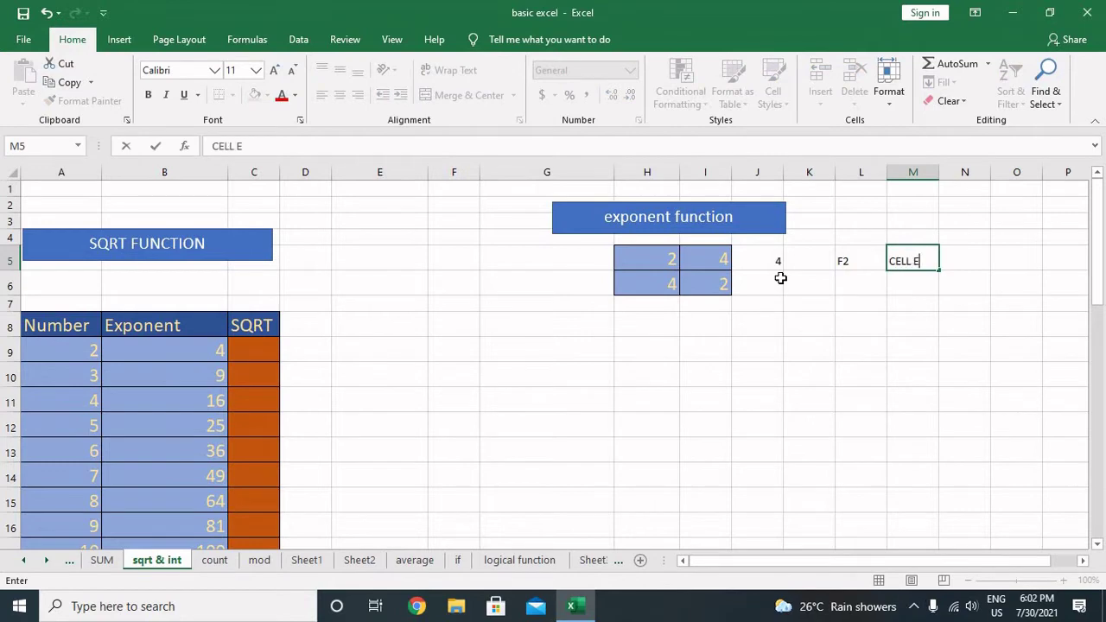
text(DITING)
key(Return)
Step: Move the two note cells down to K11:L11
key(Up)
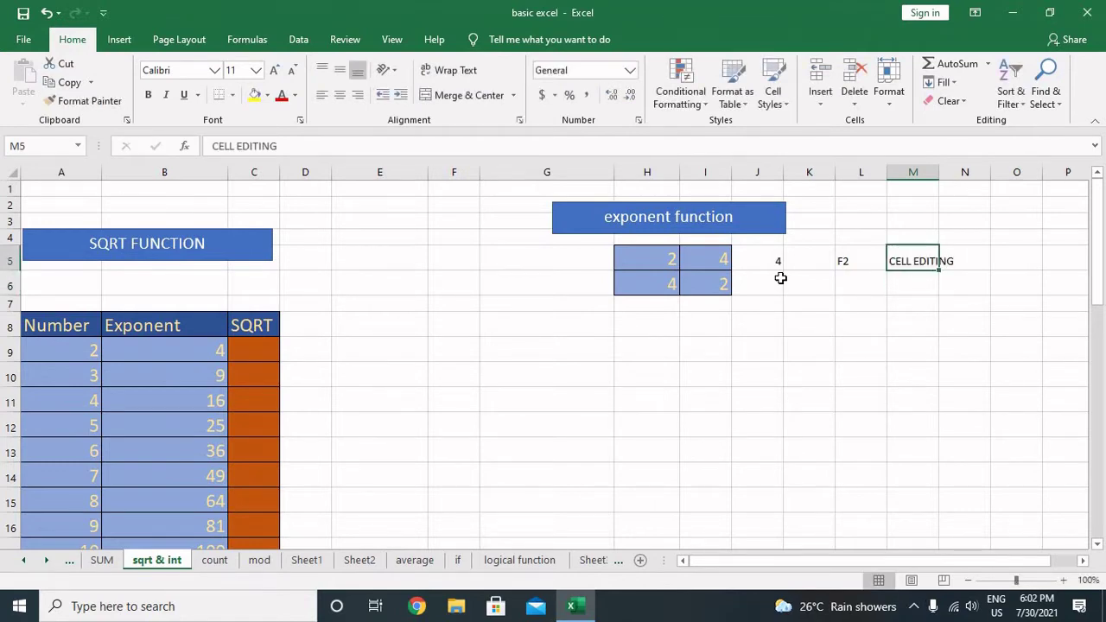
key(Left)
key(Left)
key(Right)
key(Right)
key(Left)
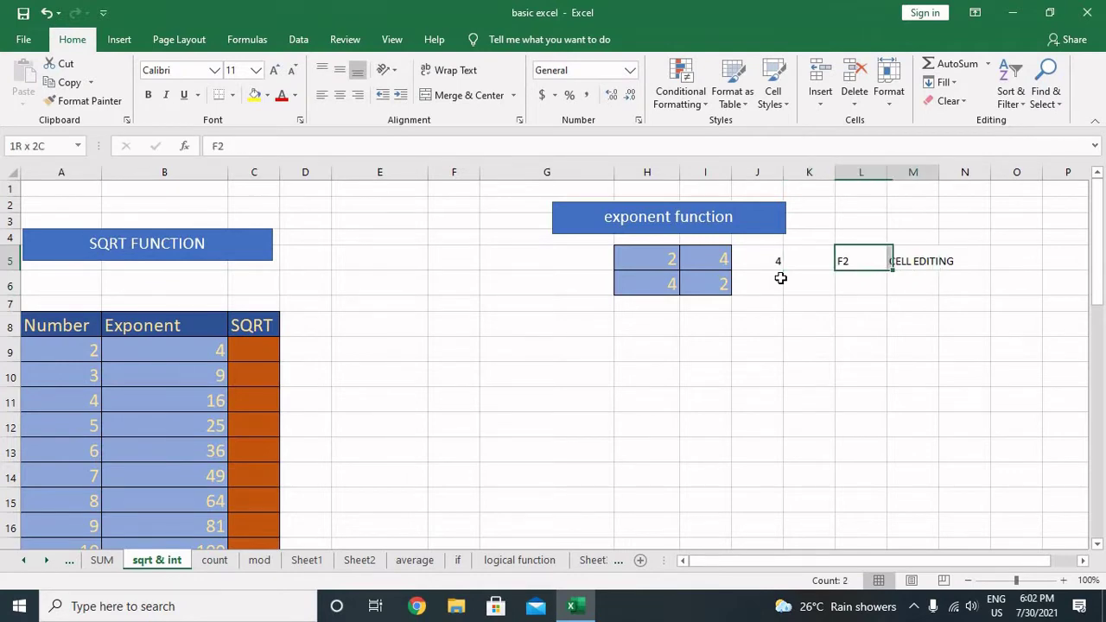
key(shift+Right)
drag(873, 275, 821, 420)
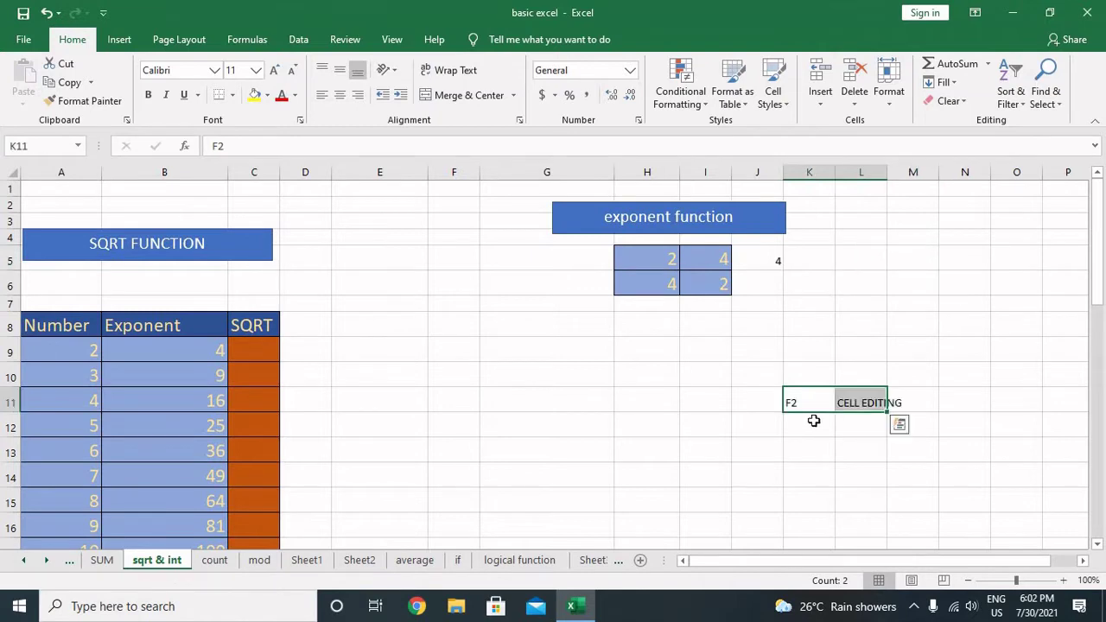
Step: Increase the note text to 16 pt and retype L11 as 'Cell editing'
click(274, 72)
click(273, 76)
click(273, 76)
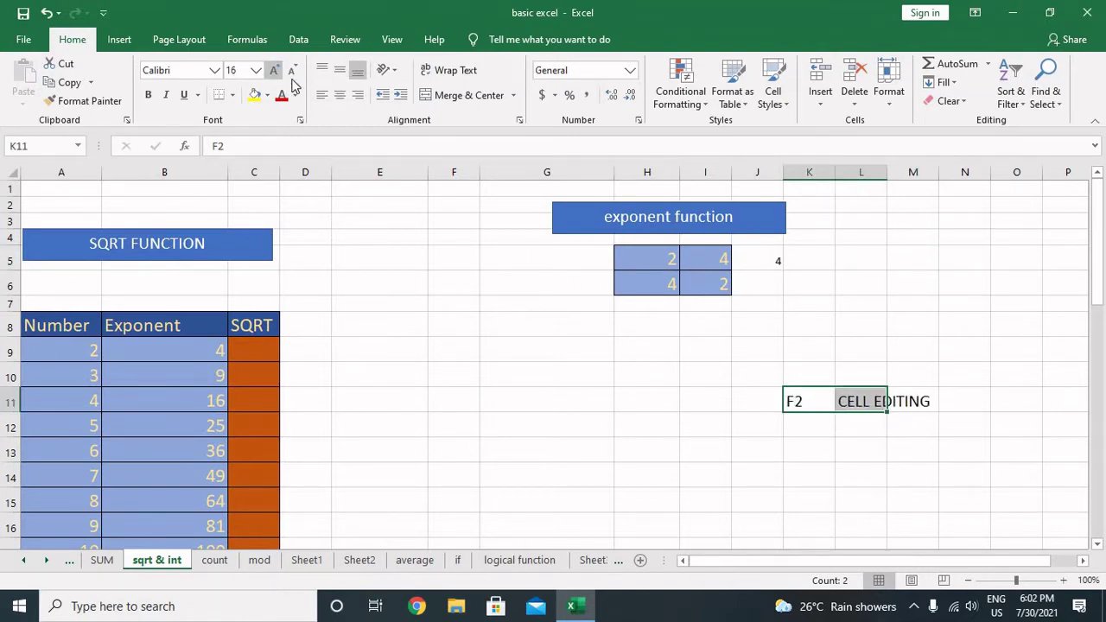
click(864, 398)
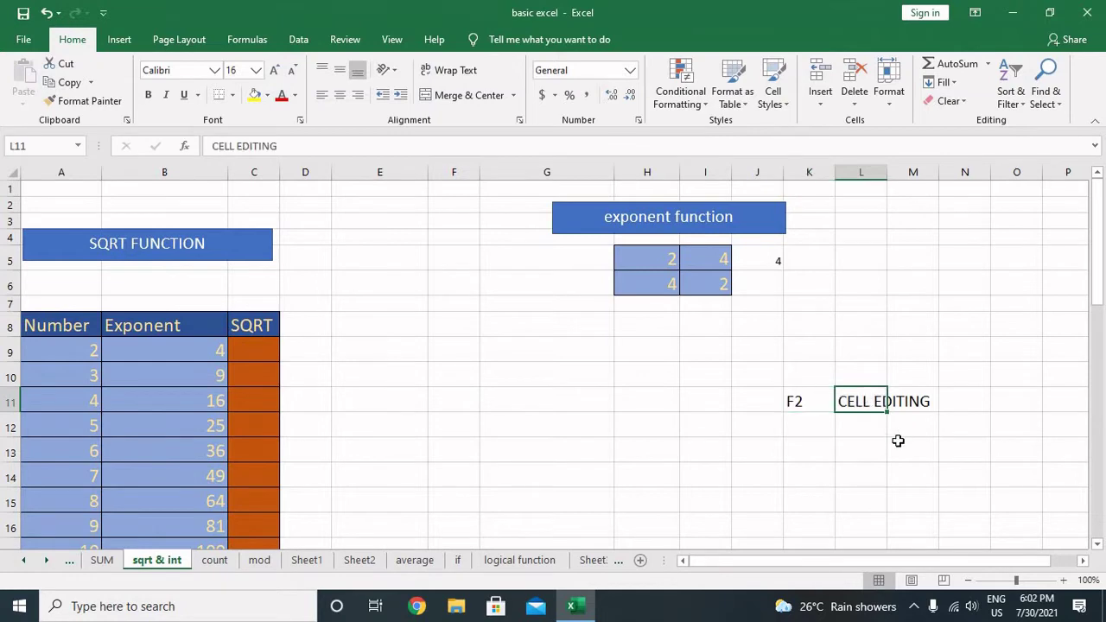
text(Cell)
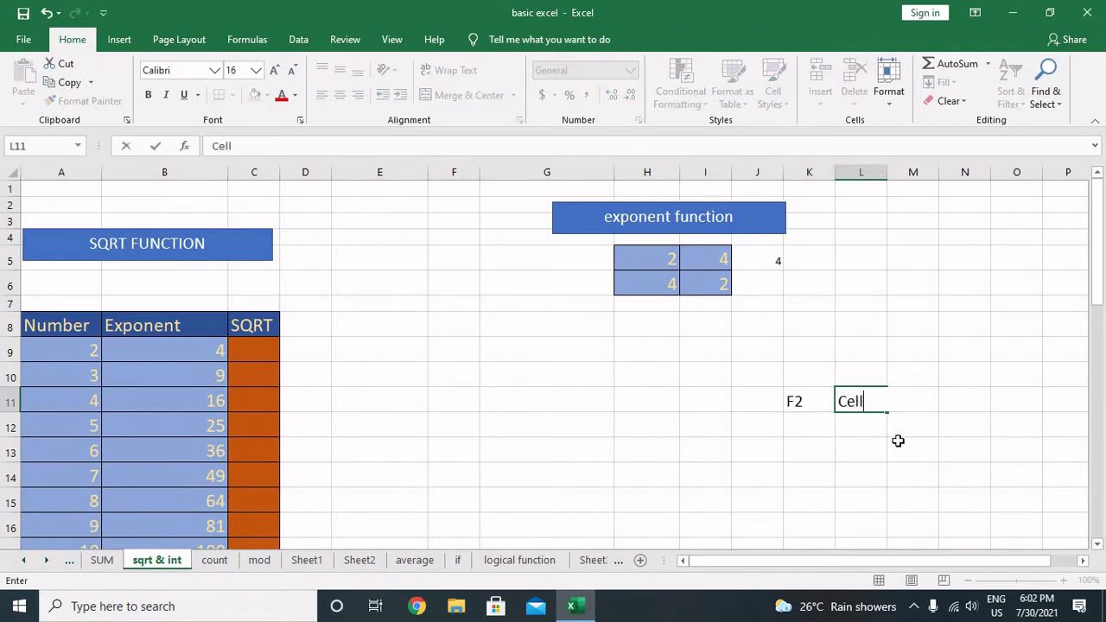
text( editing)
key(Return)
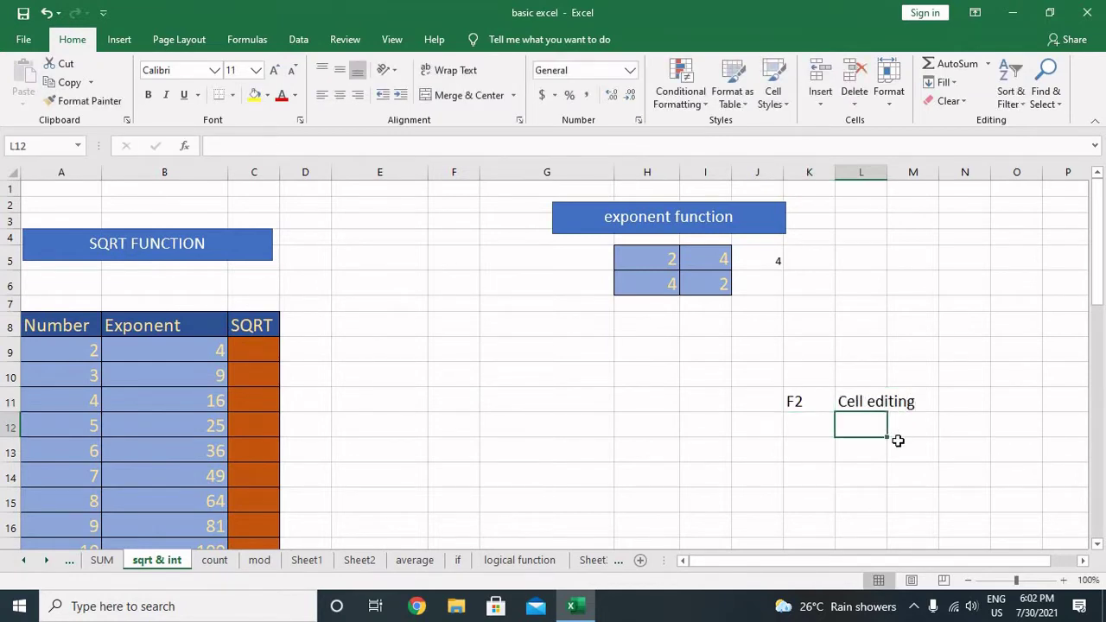
Step: Try cubing in J5 (=H5^3, showing 8), then revert it to =H5^2
key(Up)
key(Up)
key(Up)
key(Up)
key(Up)
key(Up)
key(Up)
key(Left)
key(Left)
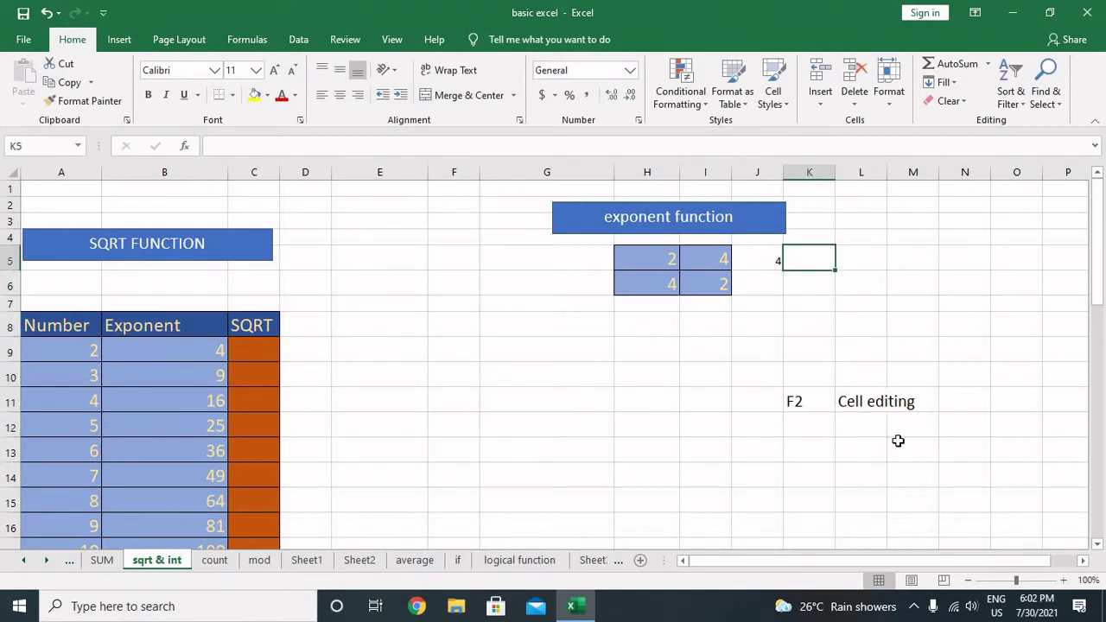
key(F2)
key(BackSpace)
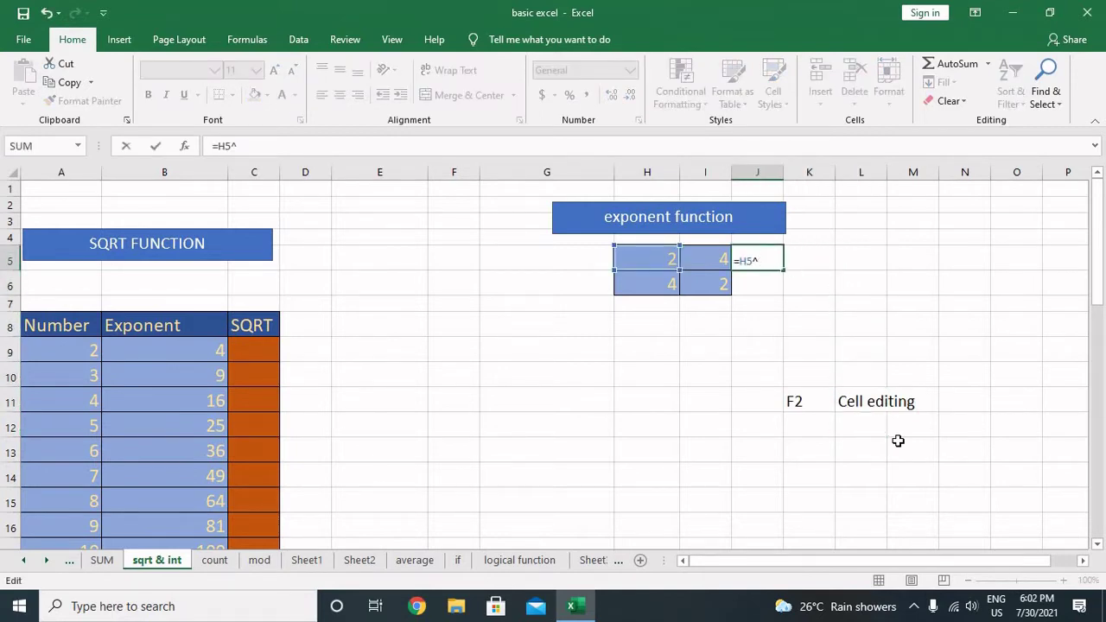
text(3)
key(ctrl+Return)
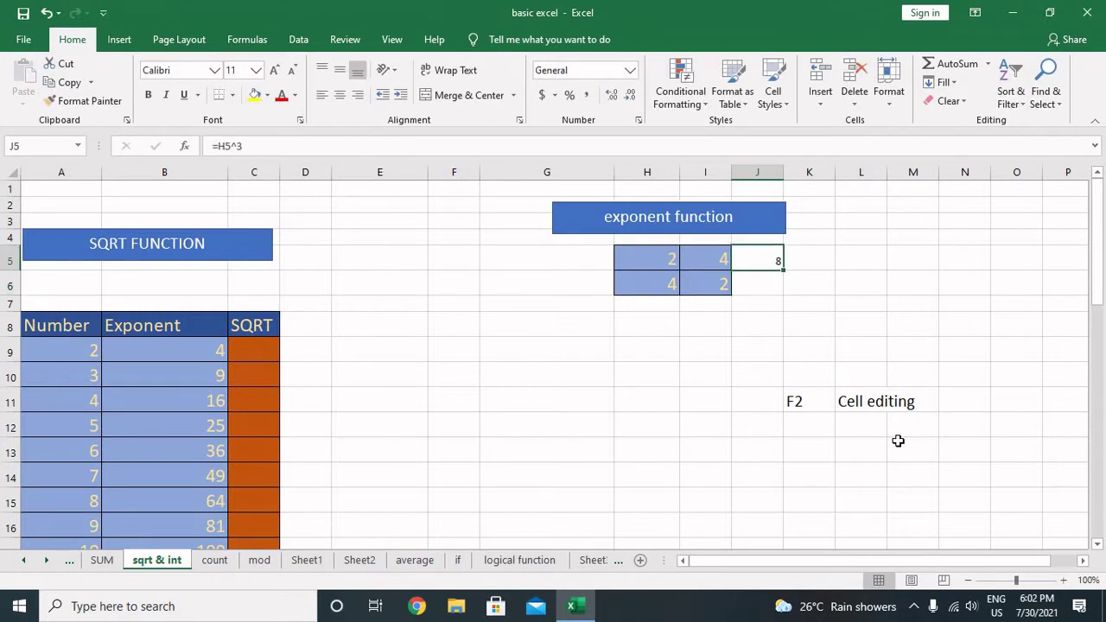
key(F2)
key(BackSpace)
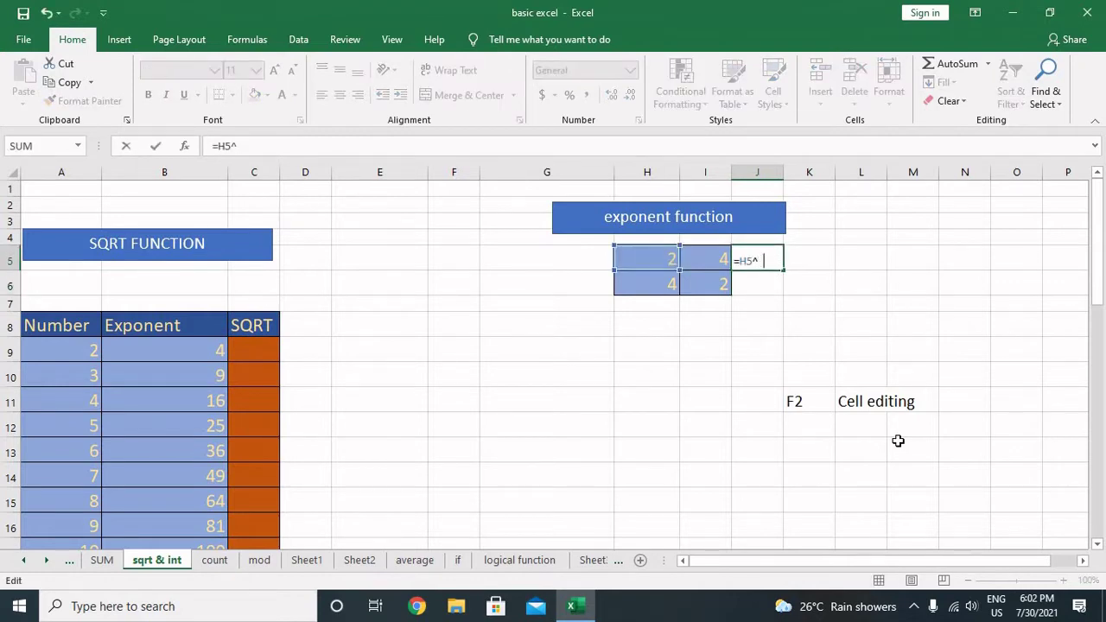
text(2)
key(ctrl+Return)
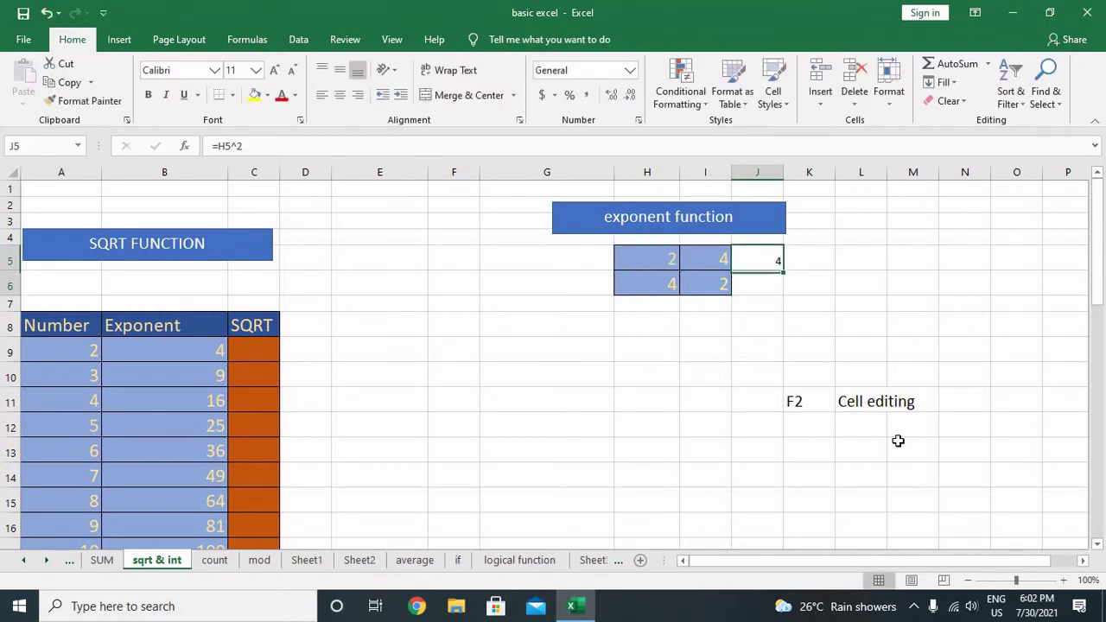
Step: Fill the square formula from J5 down into J6 so it shows 16
key(shift+Down)
key(ctrl+d)
key(Right)
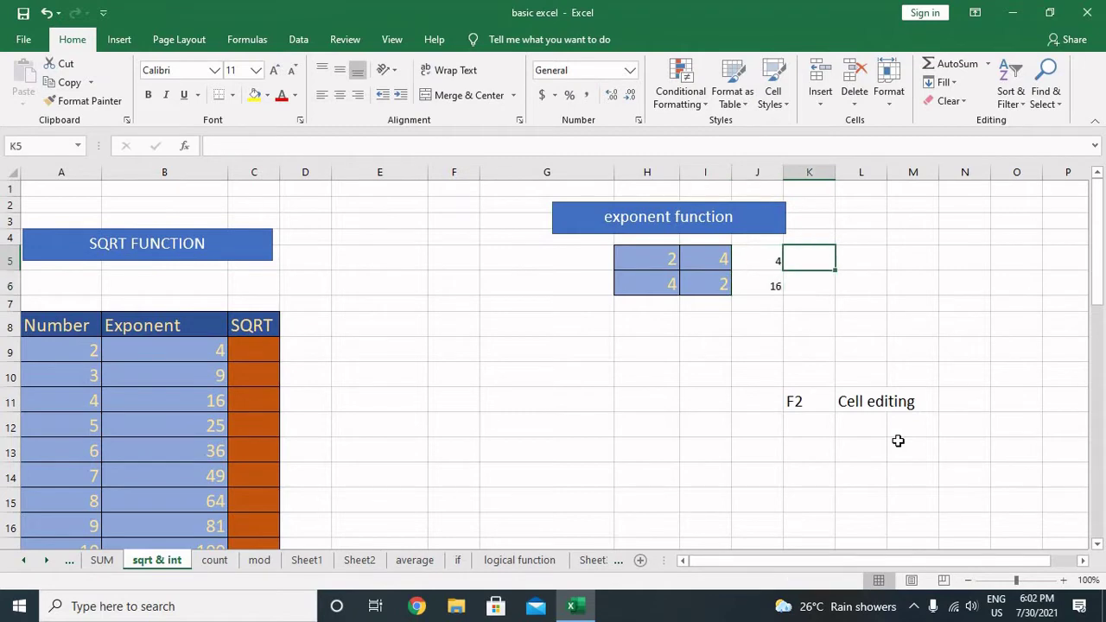
key(Left)
key(Down)
key(Down)
key(Up)
key(Up)
Step: Enter =J5^1/2 in K5 so it returns 2
key(Right)
text(=)
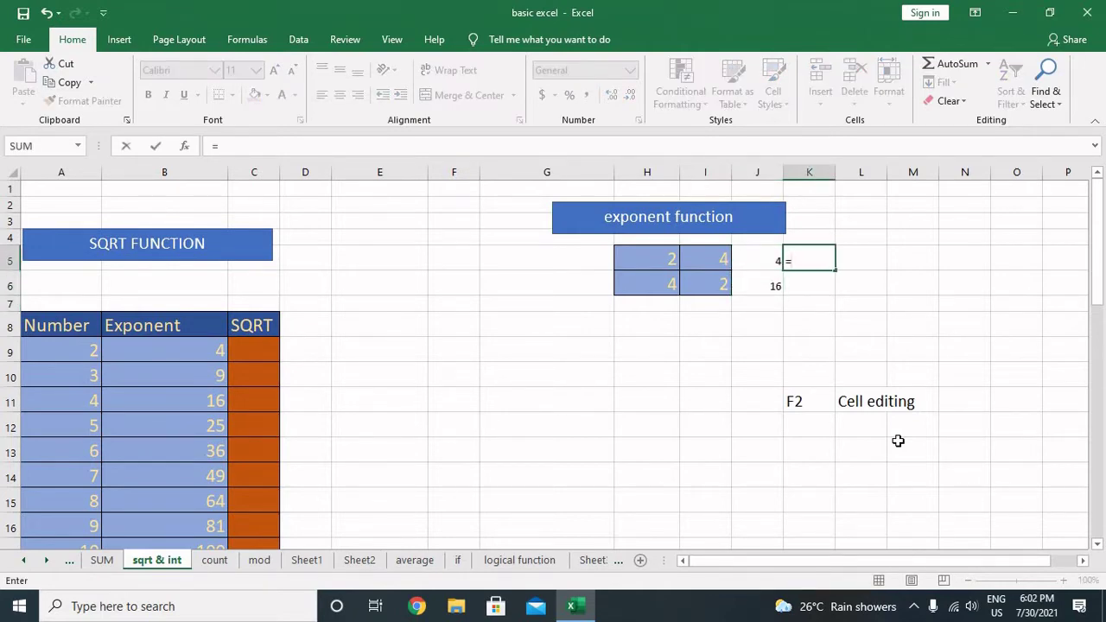
key(Left)
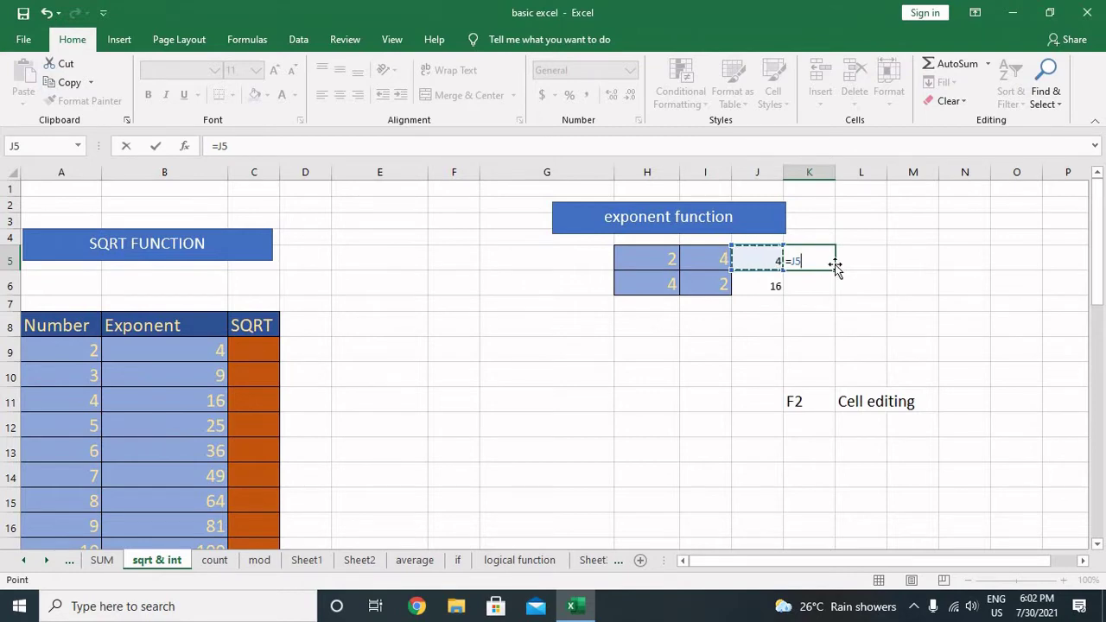
text(^1/2)
key(Return)
key(Up)
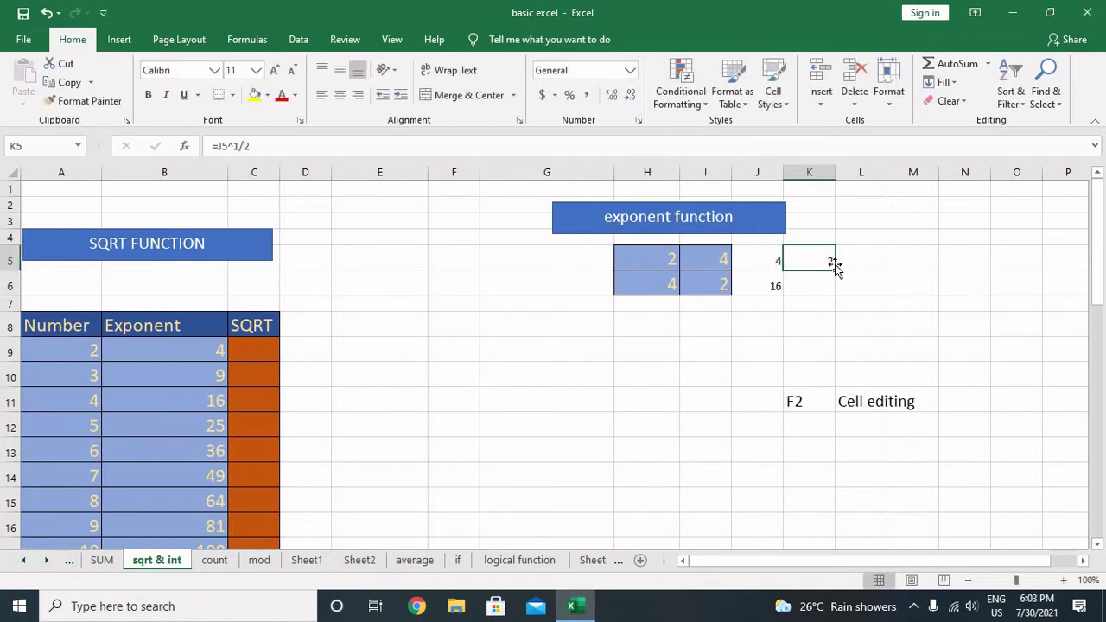
key(Return)
key(Up)
Step: Clear the old Exponent values in B9:B17
key(Left)
key(Left)
key(Left)
key(Left)
key(Left)
key(Left)
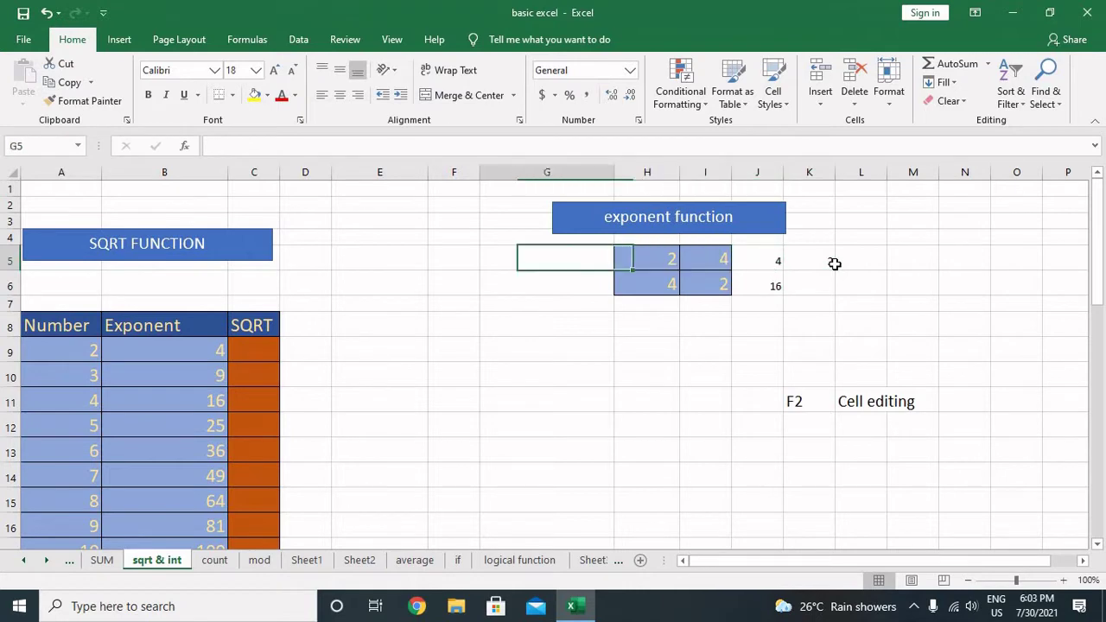
key(Down)
key(Down)
key(Down)
key(Left)
key(Left)
key(Left)
key(Left)
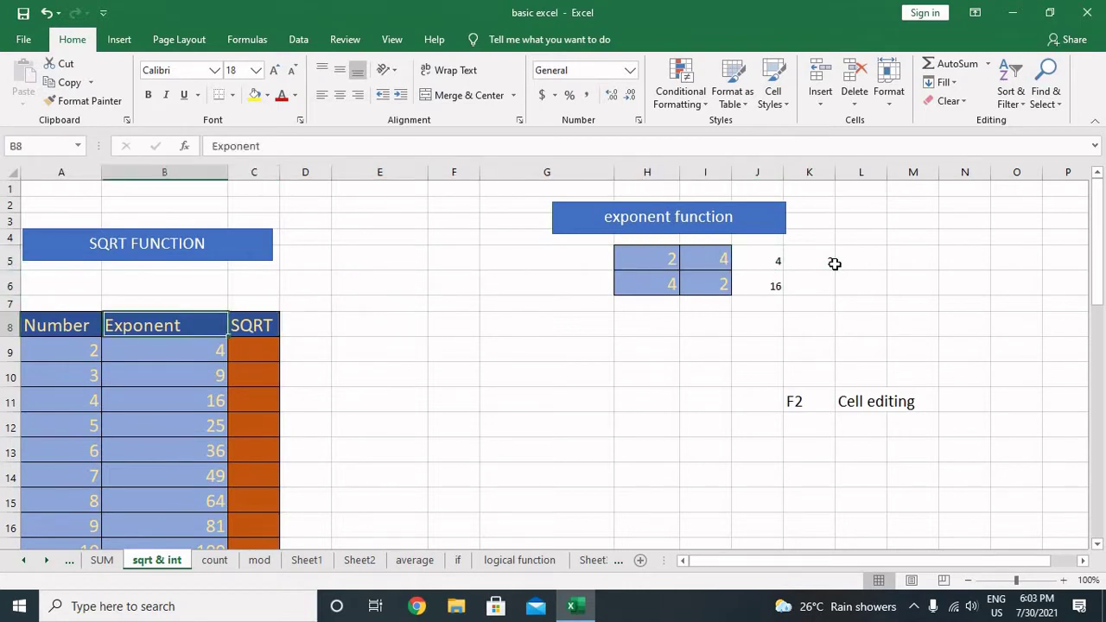
key(Down)
key(Right)
key(Right)
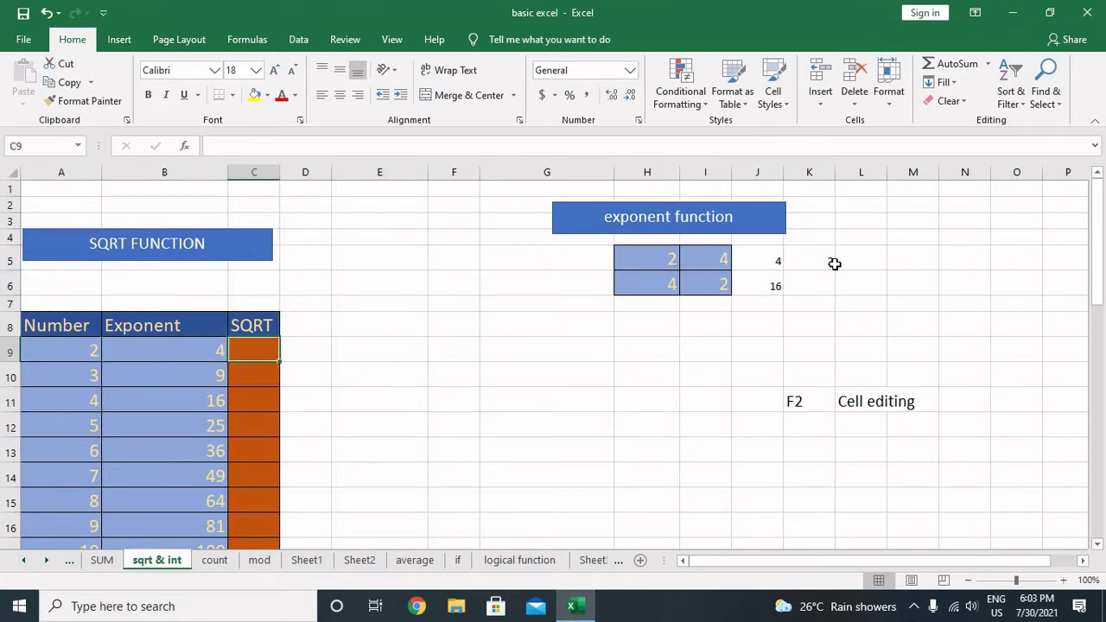
key(Left)
key(shift+Down)
key(shift+Down)
key(shift+Down)
key(shift+Down)
key(shift+Down)
key(shift+Down)
key(shift+Down)
key(shift+Down)
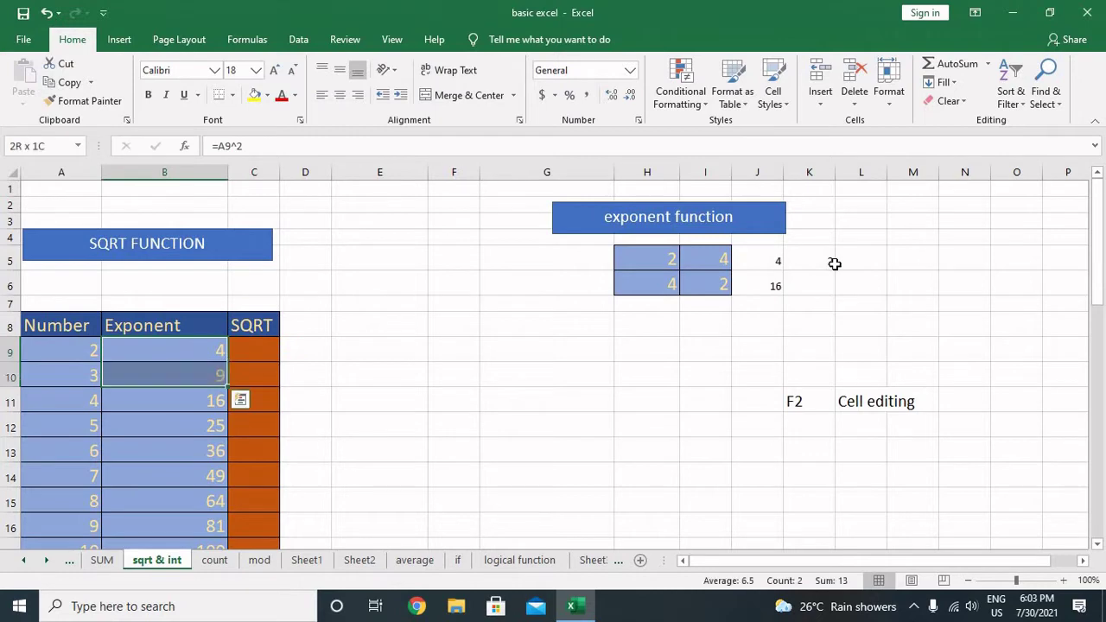
key(shift+Down)
key(shift+Down)
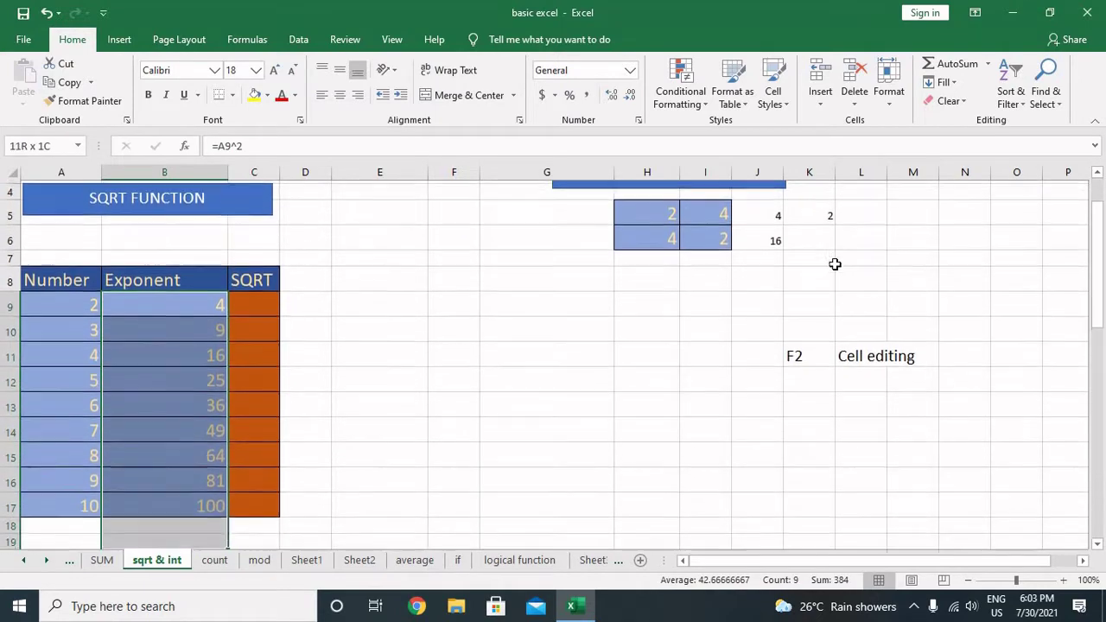
key(shift+Up)
key(shift+Up)
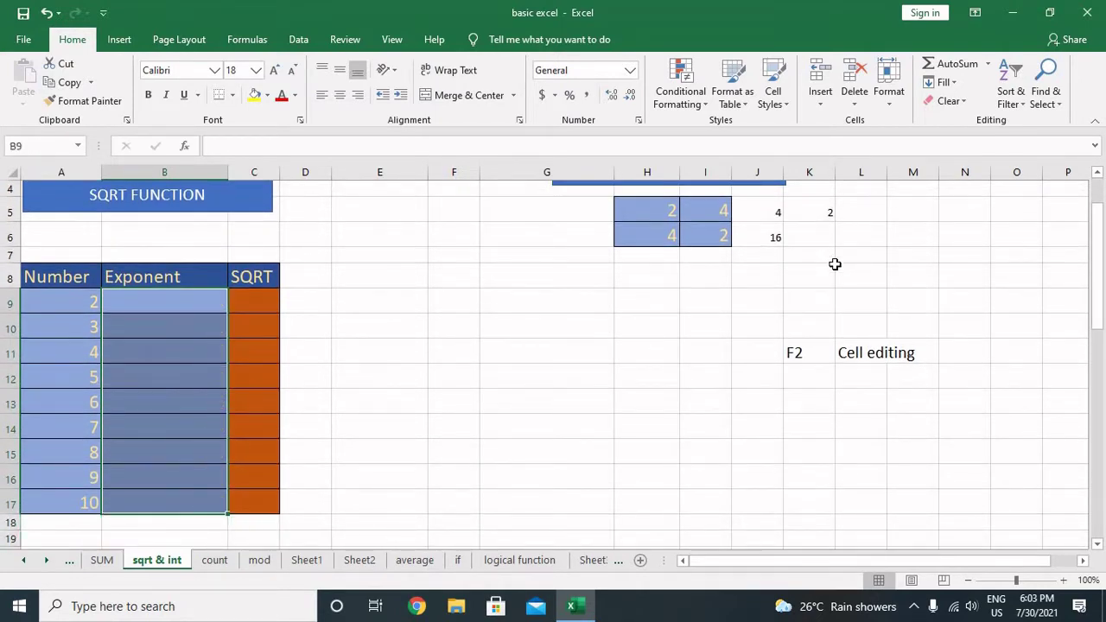
key(Delete)
Step: Enter =A9^2 in B9 and fill it down to B17
key(Down)
key(Down)
key(Up)
key(Up)
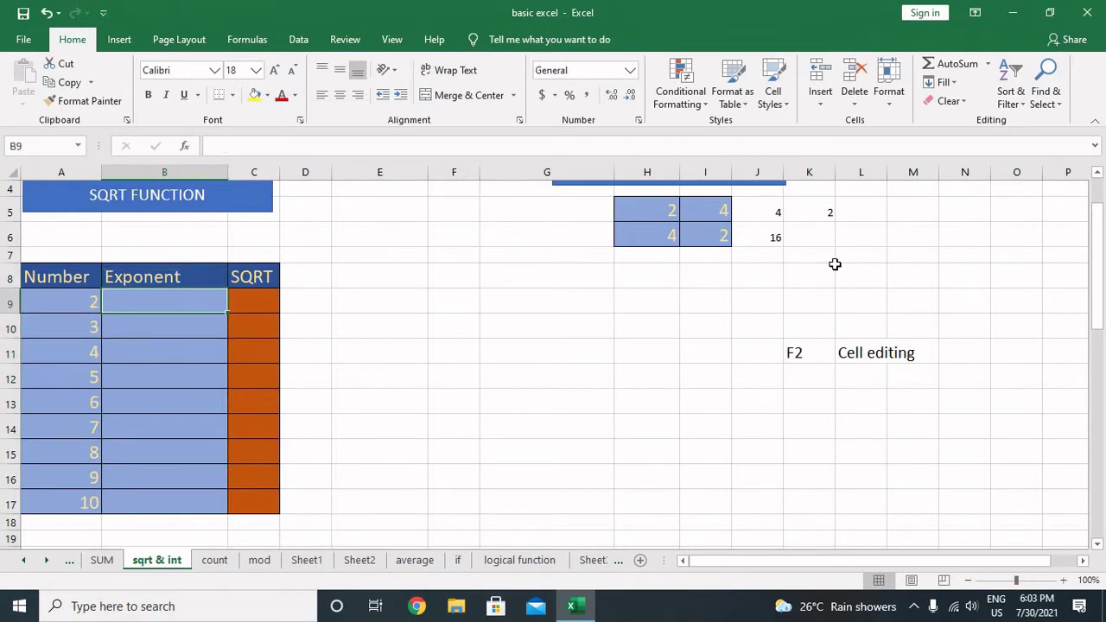
text(=)
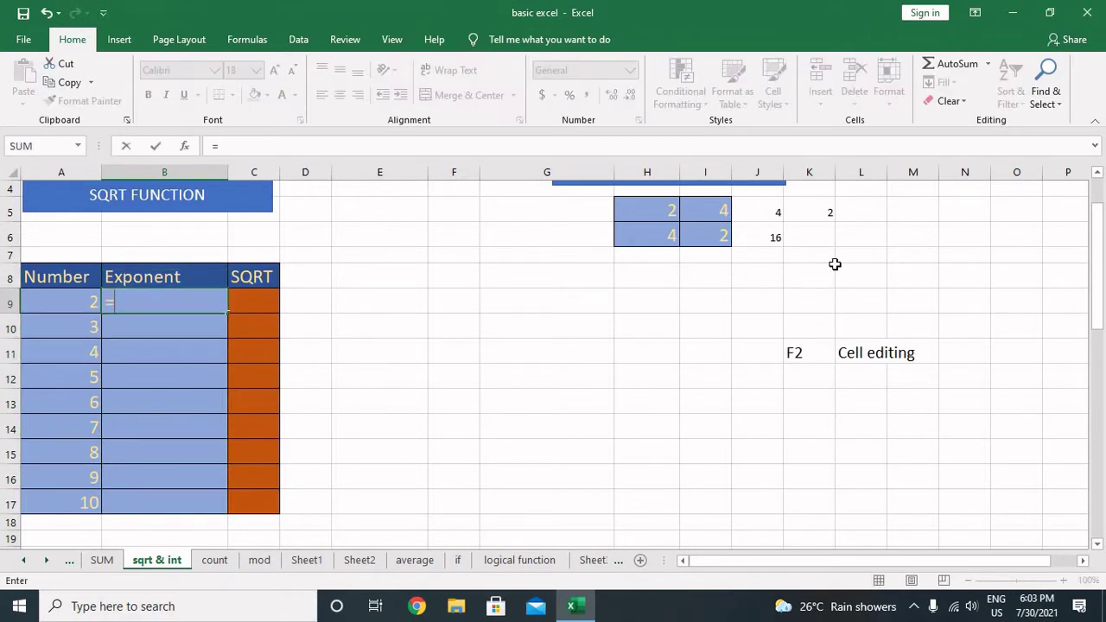
key(Left)
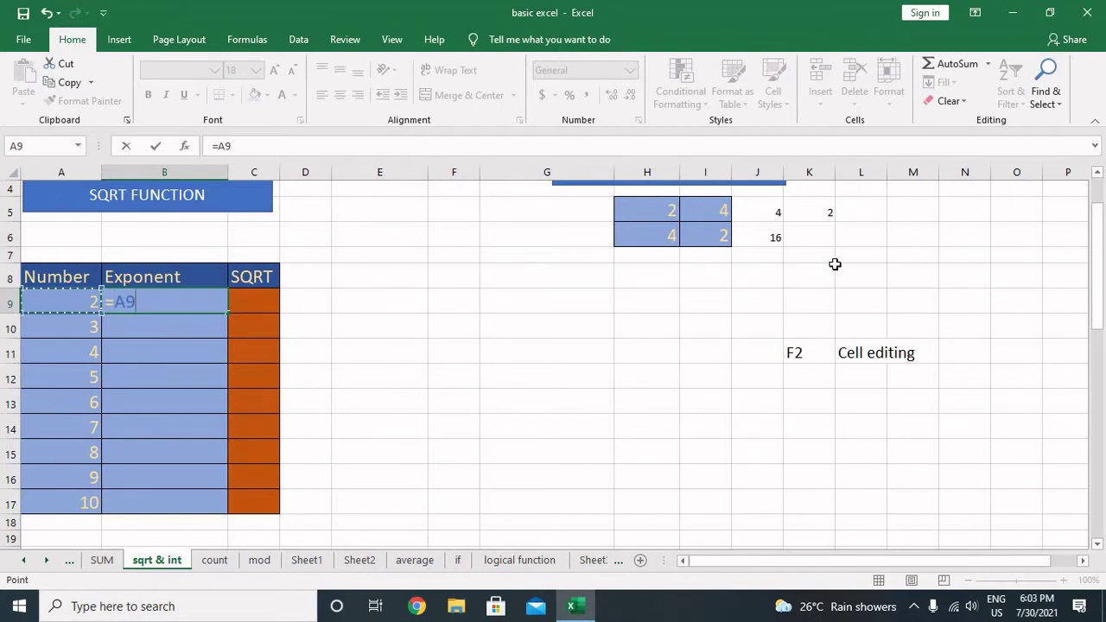
text(^2)
key(Return)
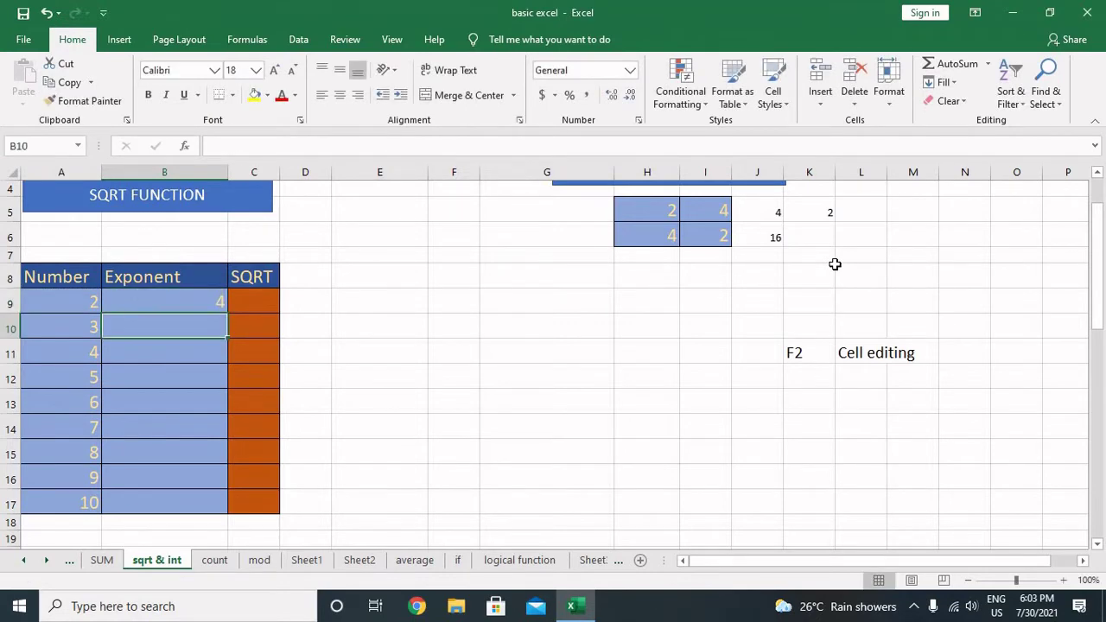
key(Up)
key(shift+Down)
key(shift+Down)
key(shift+Down)
key(shift+Down)
key(shift+Down)
key(shift+Down)
key(shift+Down)
key(shift+Down)
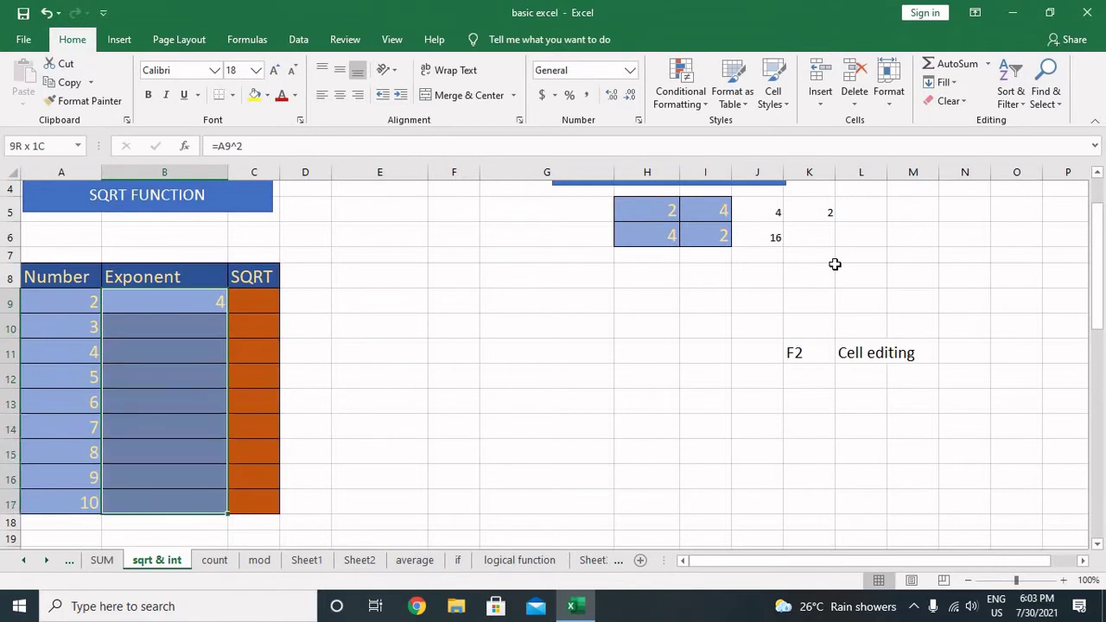
key(ctrl+d)
Step: Check the filled squares in column B, running 4 through 100
key(Right)
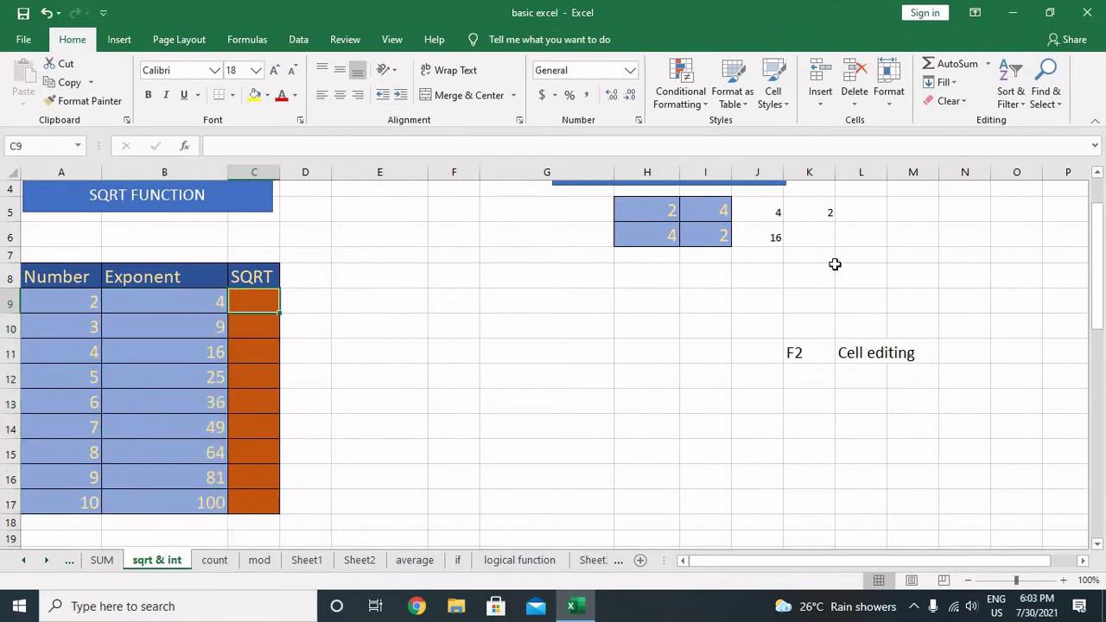
key(Left)
key(Down)
key(Down)
key(Down)
key(Down)
key(Down)
key(Down)
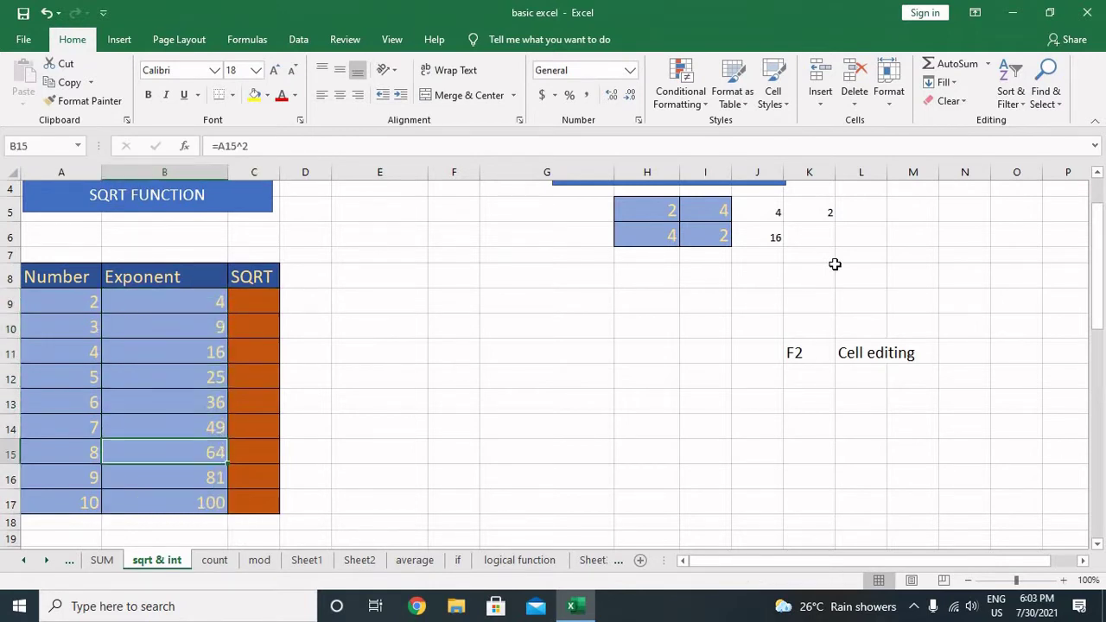
key(Up)
key(Up)
key(Up)
key(Up)
key(Up)
key(Up)
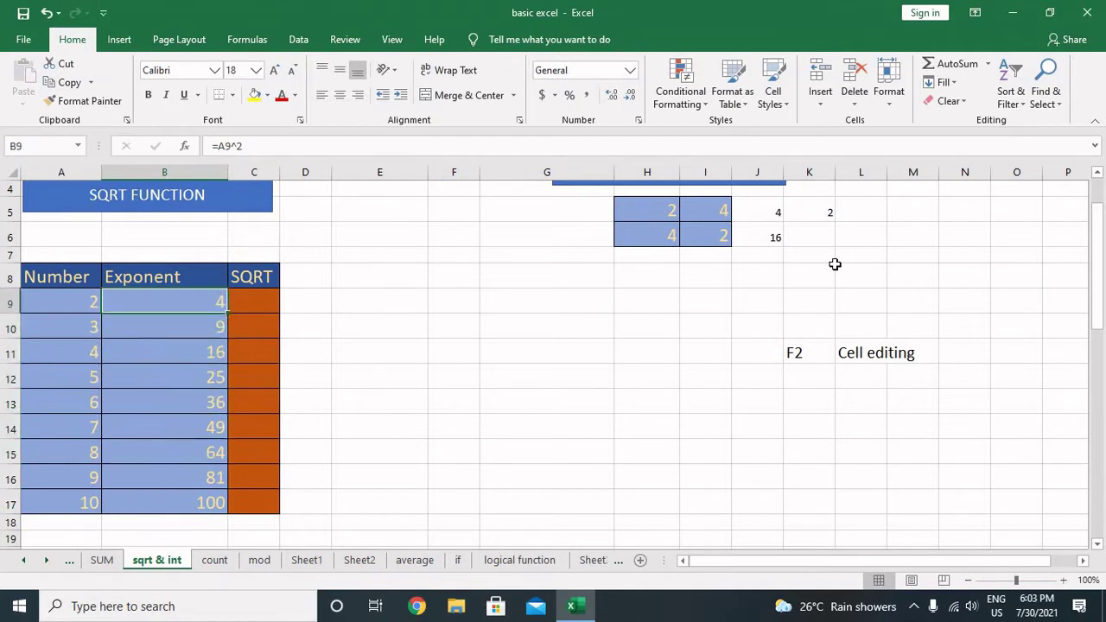
key(shift+Down)
key(shift+Down)
key(shift+Down)
key(shift+Down)
key(shift+Down)
key(shift+Down)
key(shift+Down)
key(shift+Down)
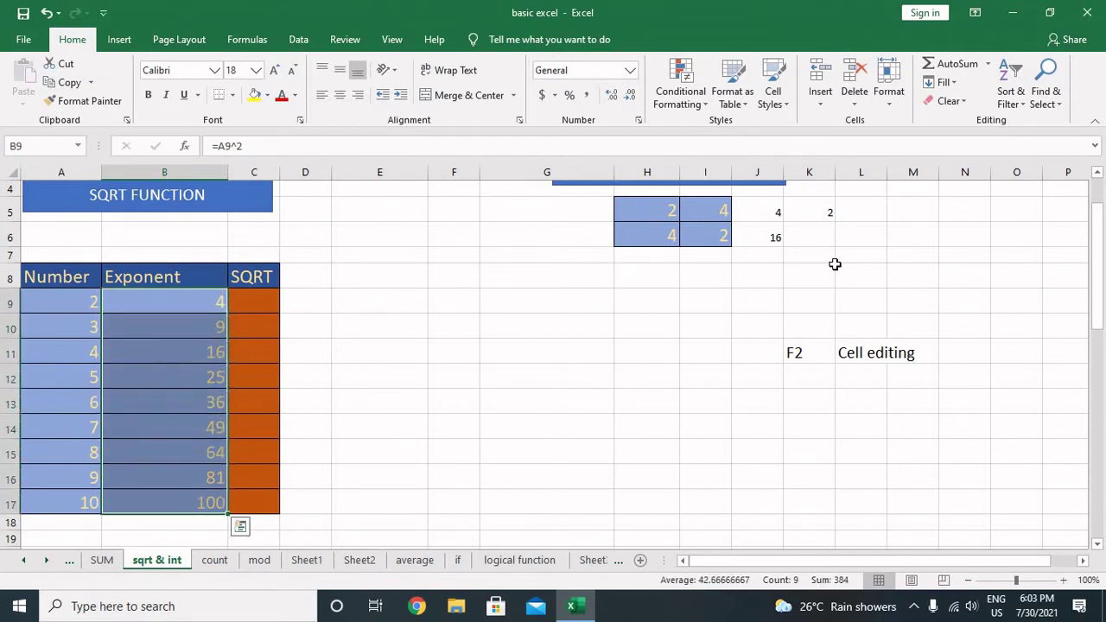
key(Right)
key(Right)
key(Right)
key(Right)
key(Right)
key(Right)
key(Right)
key(Right)
key(Right)
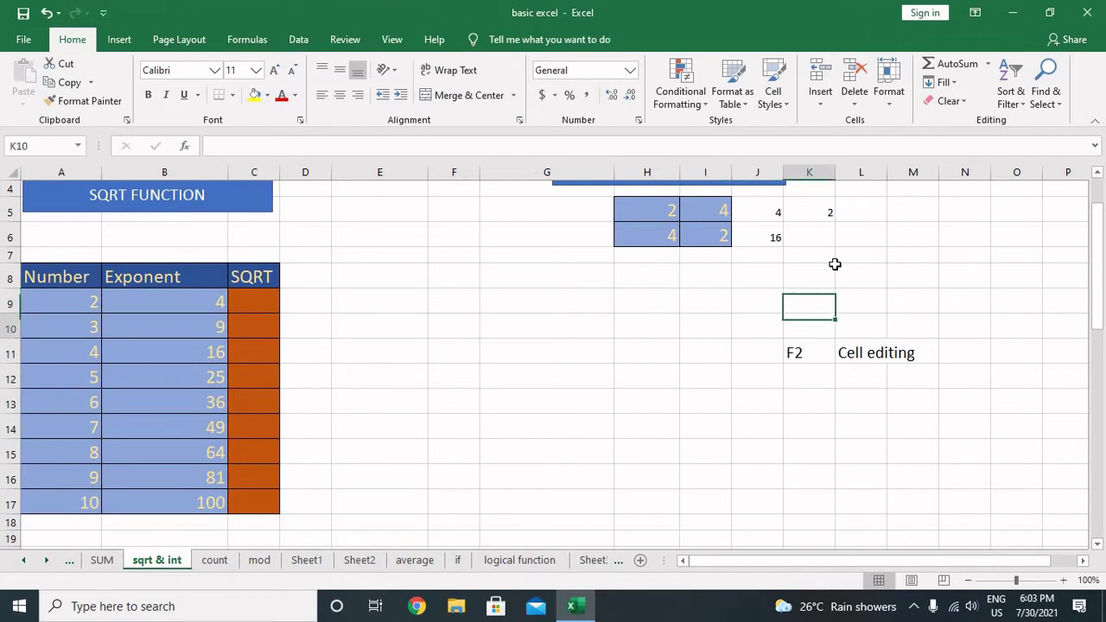
Step: Add the note 'shift + down' in K12 with 'multiple selection' beside it in L12
key(Down)
key(Down)
key(Down)
text(s)
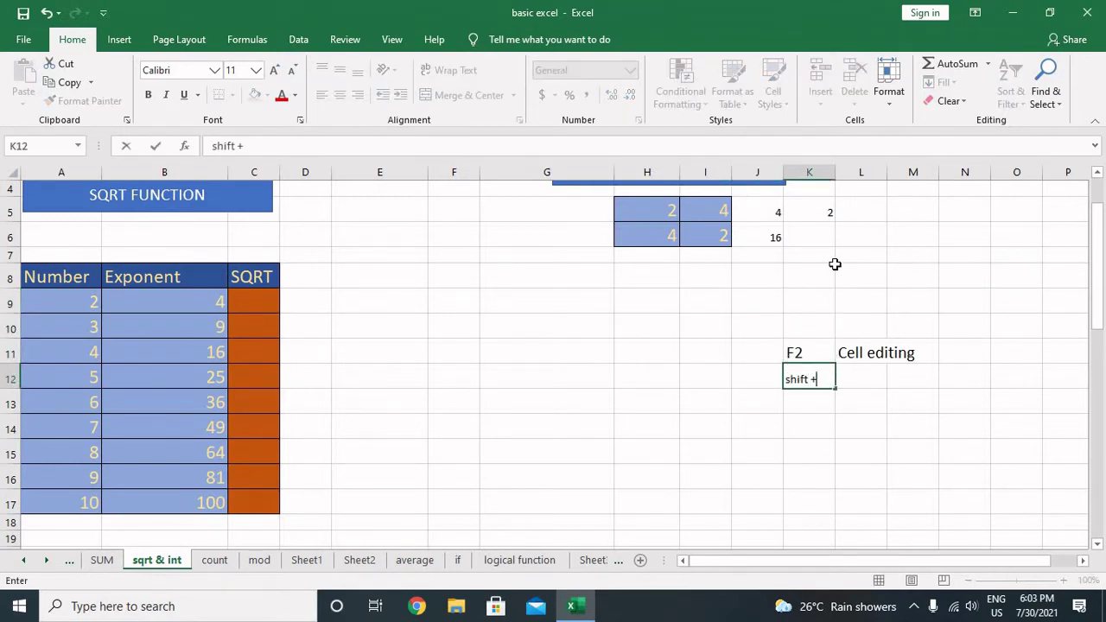
text(hift + down arrow)
key(Return)
key(Up)
key(Right)
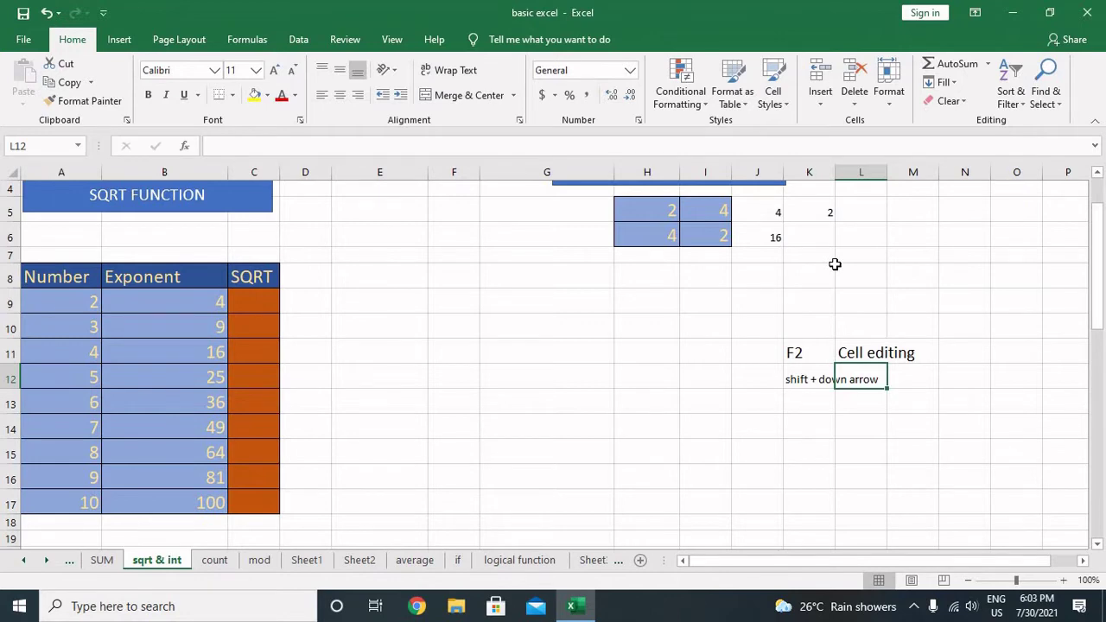
text(mu)
text(lt)
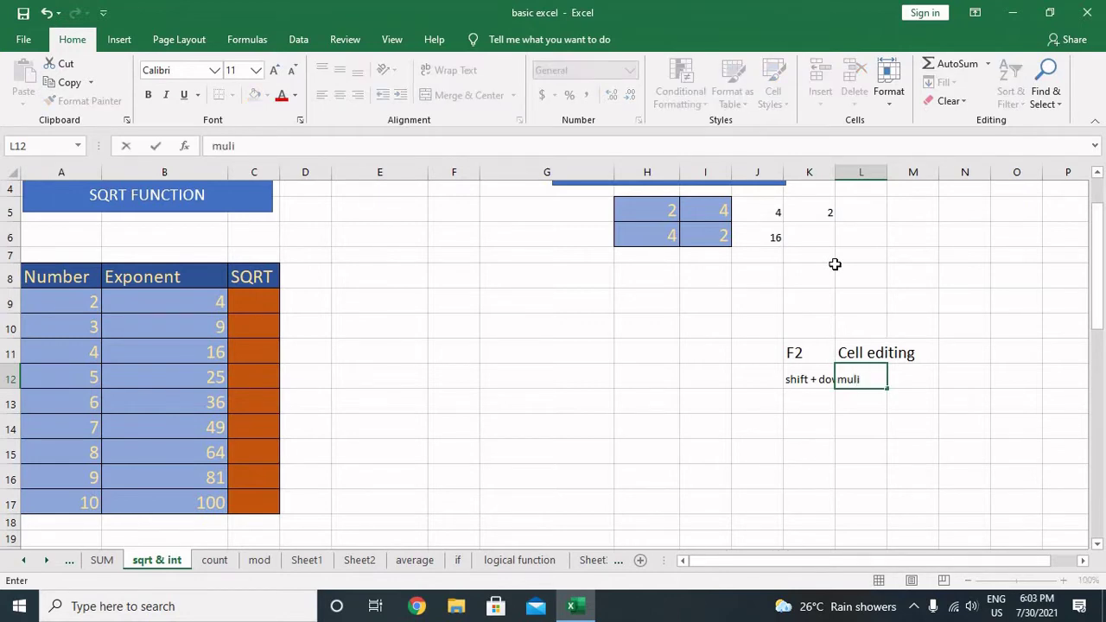
text(iple selecct)
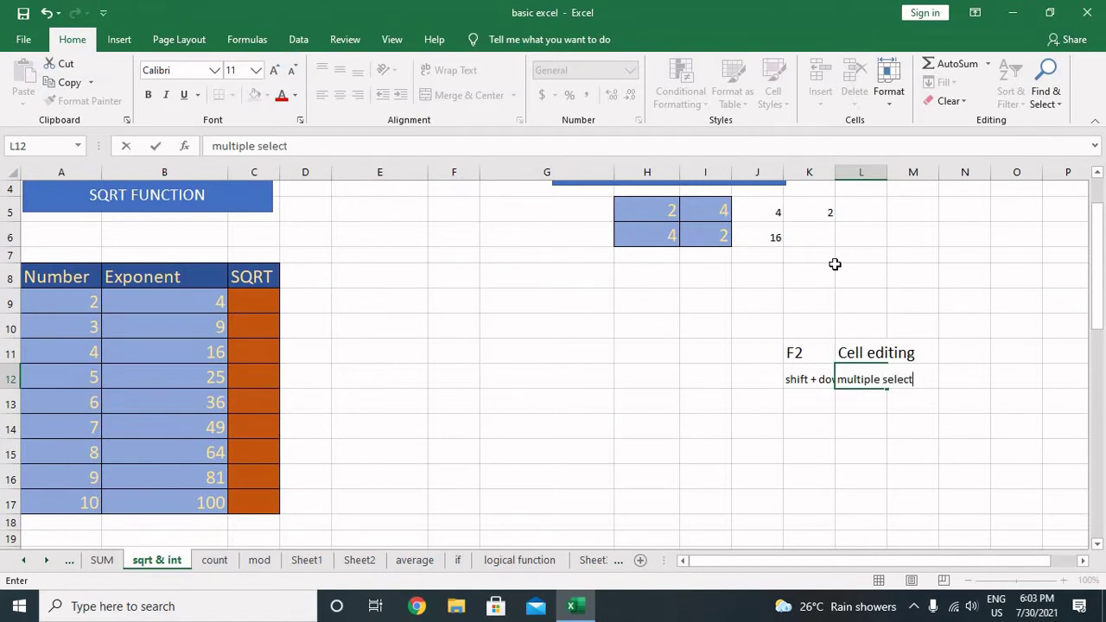
text(ion)
key(Return)
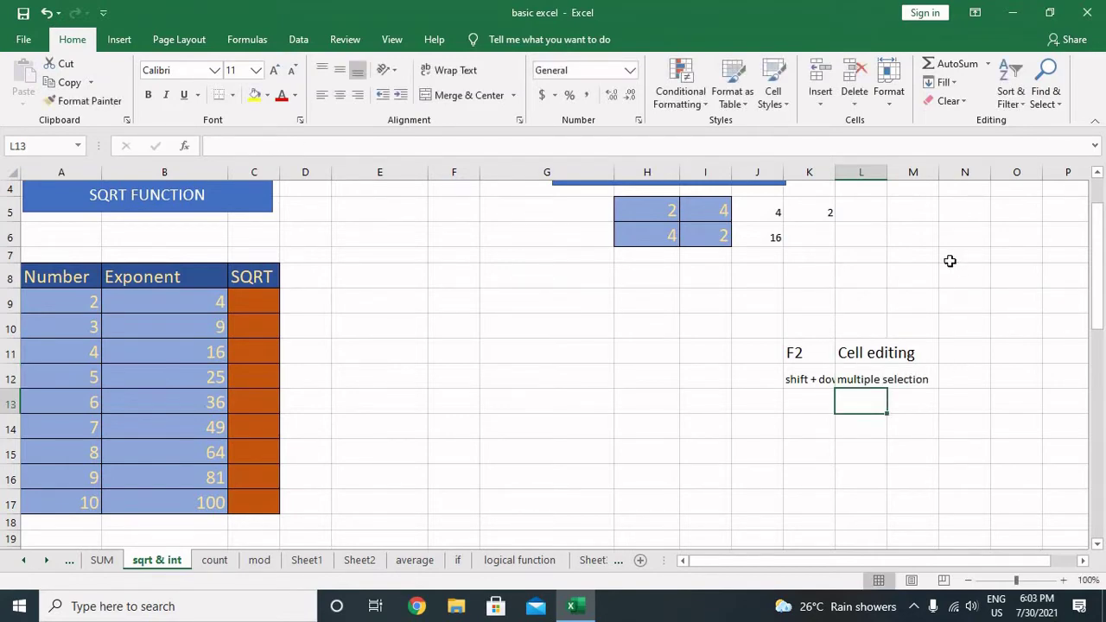
Step: Autofit column K to the longest note and select the four note cells K11:L12
double_click(836, 173)
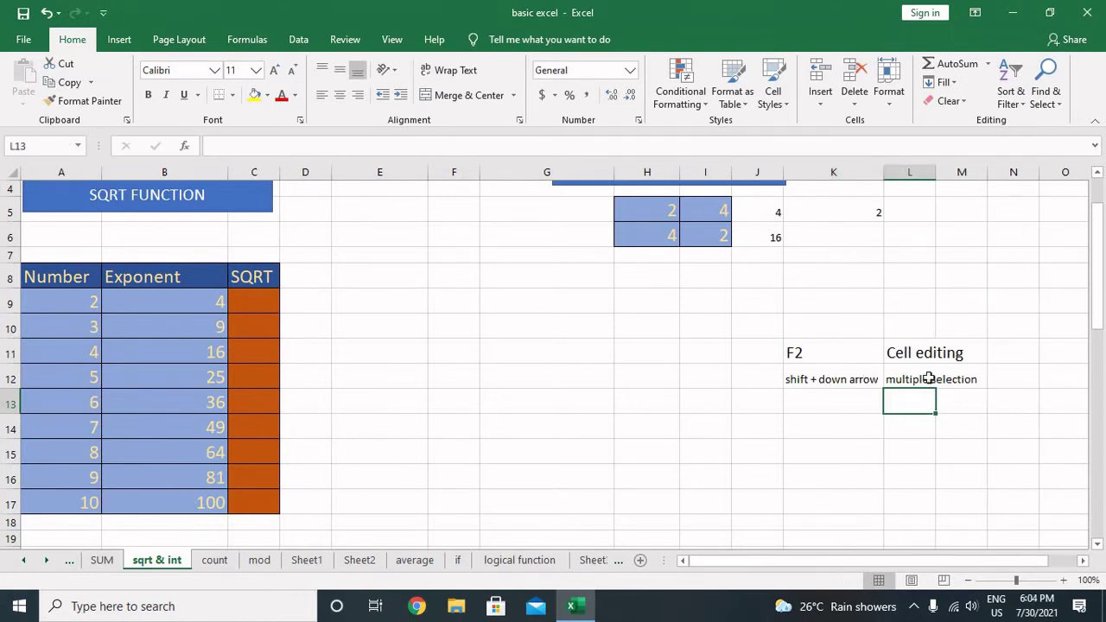
click(787, 350)
key(shift+Down)
key(shift+Right)
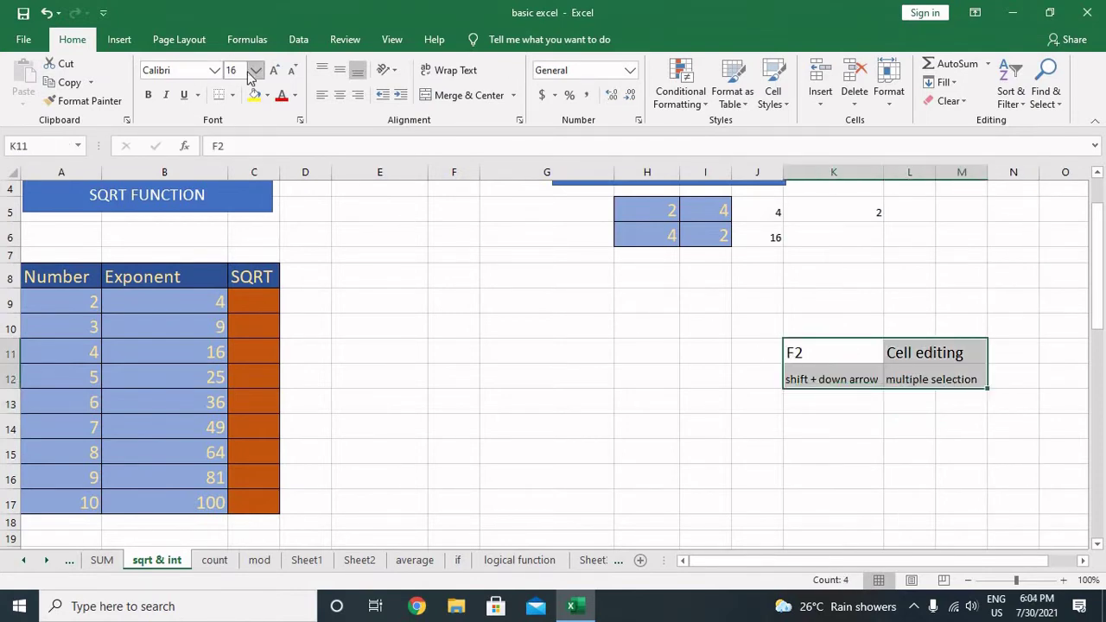
Step: Set K11:L12 to 14 pt text and widen columns K and L to fit the notes
click(255, 70)
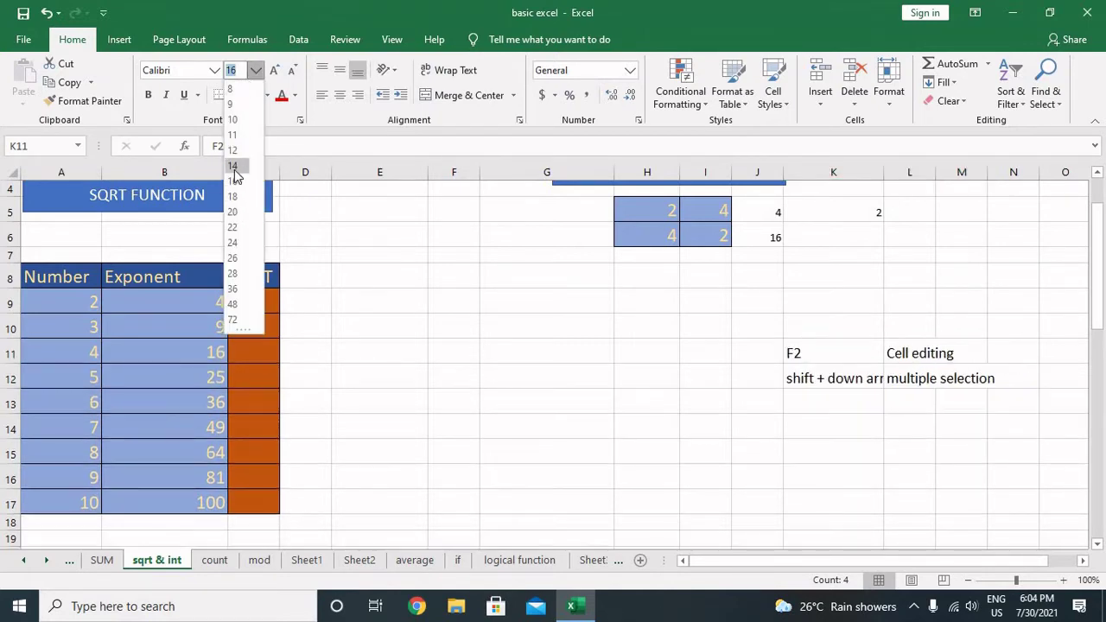
click(234, 167)
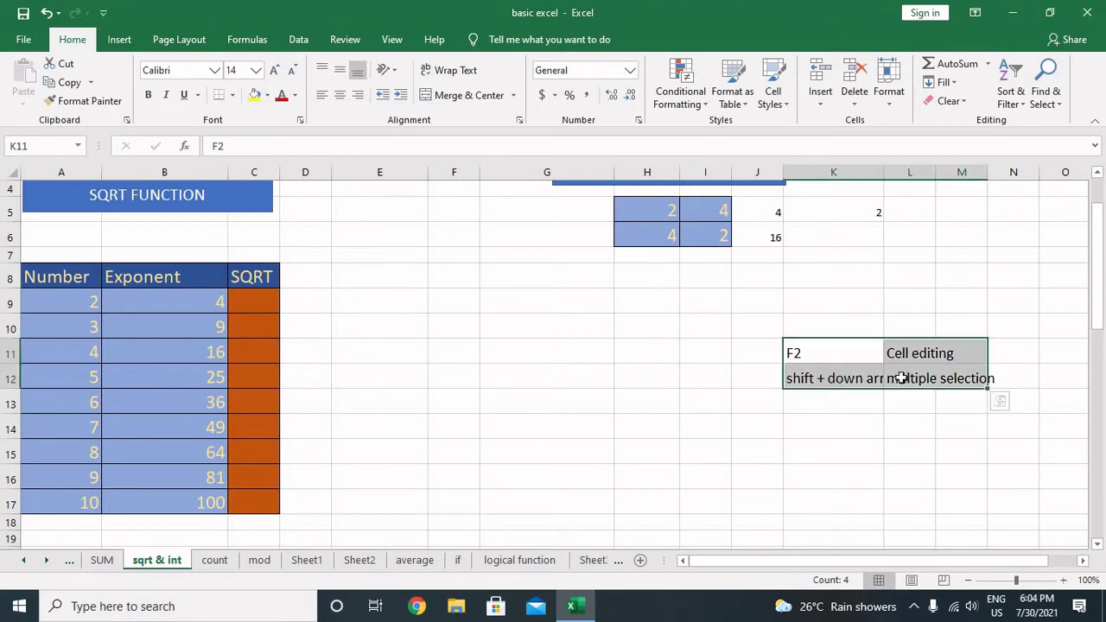
double_click(883, 172)
click(905, 377)
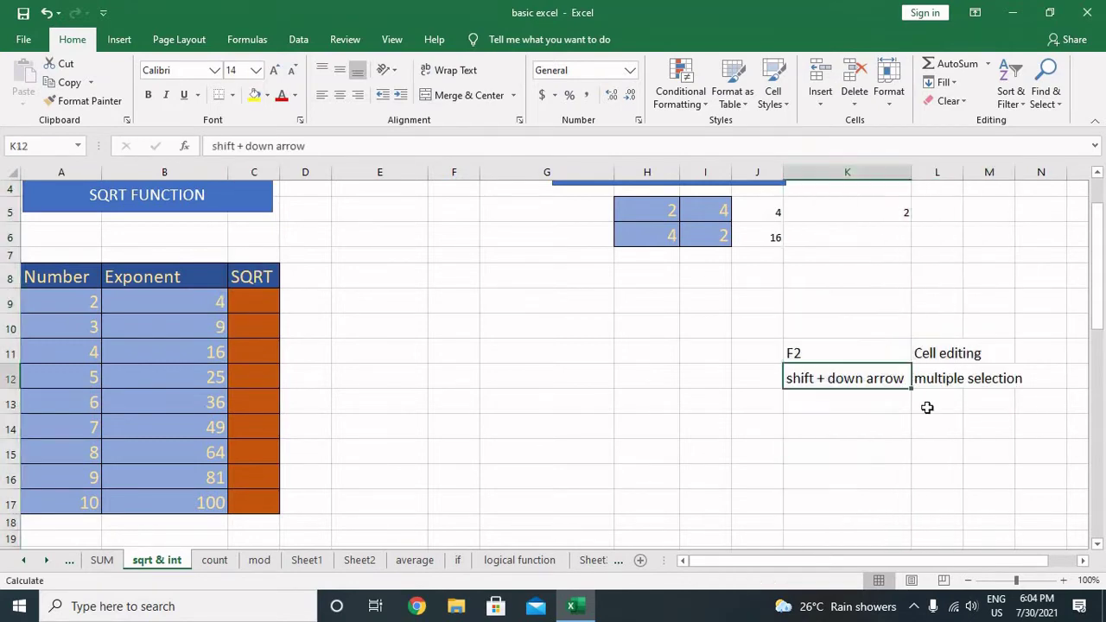
click(947, 352)
drag(964, 173, 1037, 177)
click(1031, 177)
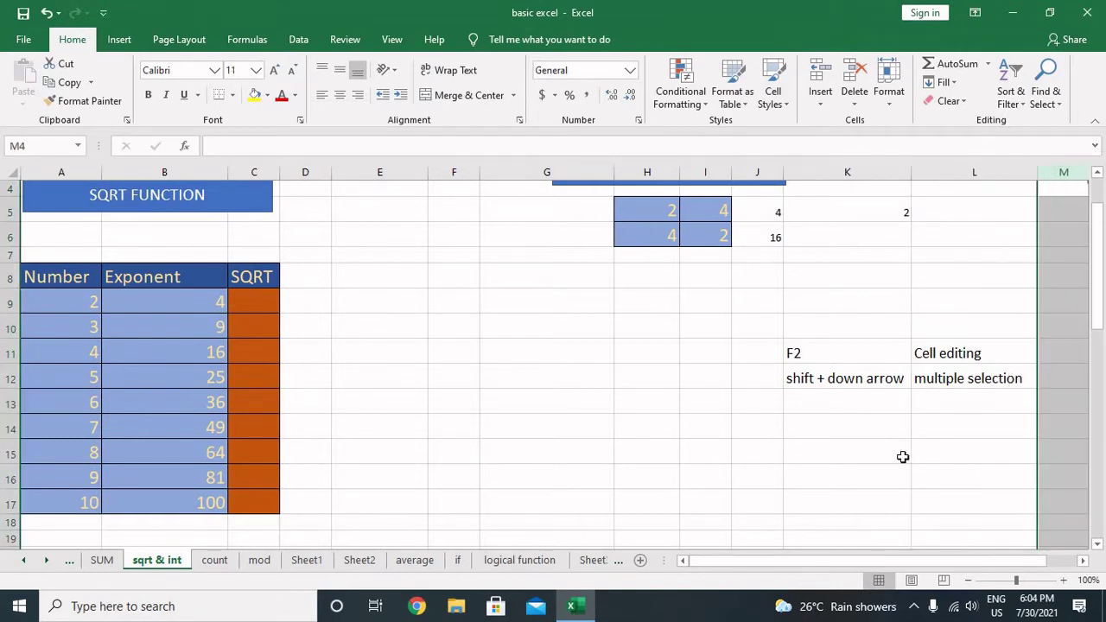
click(902, 456)
drag(871, 358, 880, 384)
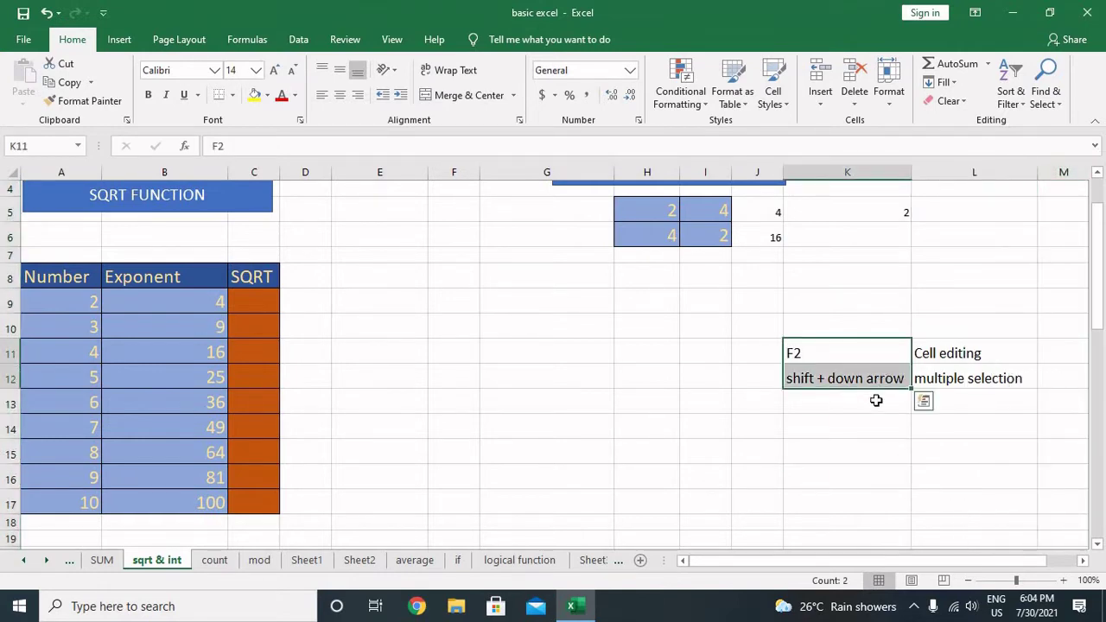
Step: Add 'ctrl+d' in K13 and Format Paint it to match the shift + down arrow note
click(876, 402)
text(ctrl)
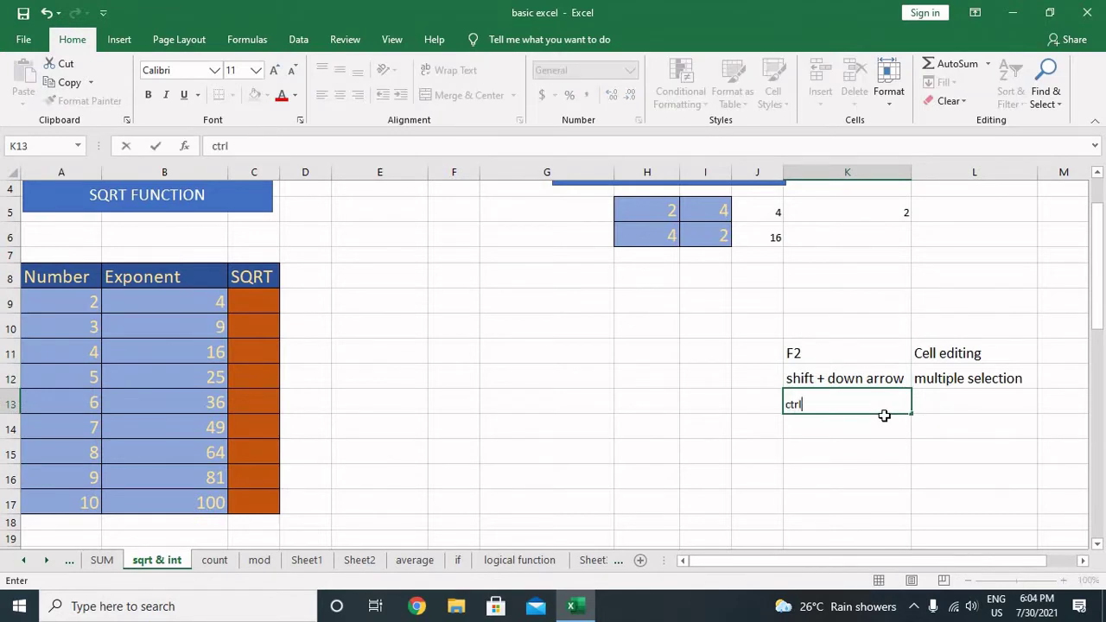
text(+d)
click(869, 442)
click(869, 386)
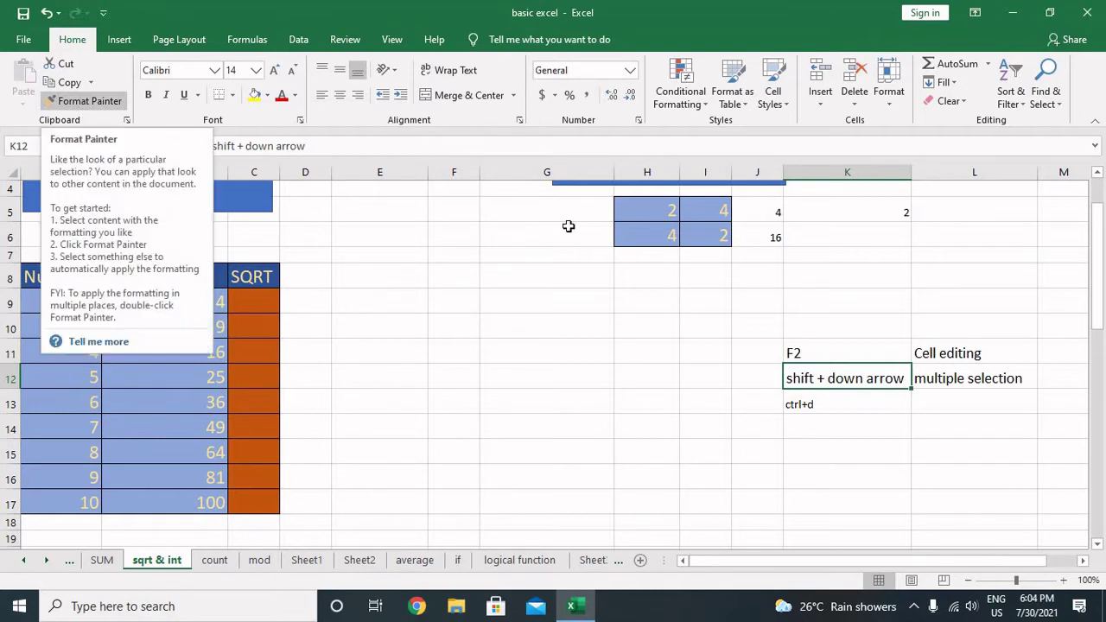
click(84, 100)
click(842, 405)
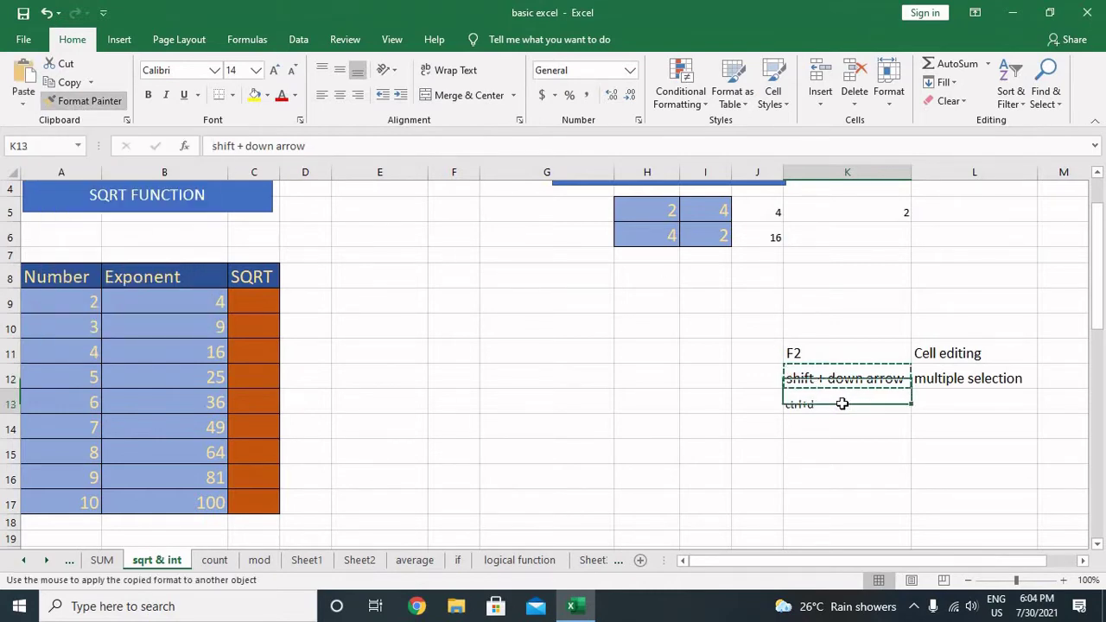
Step: Enter 'duplicate formula' in L13 beside the ctrl+d note
click(939, 400)
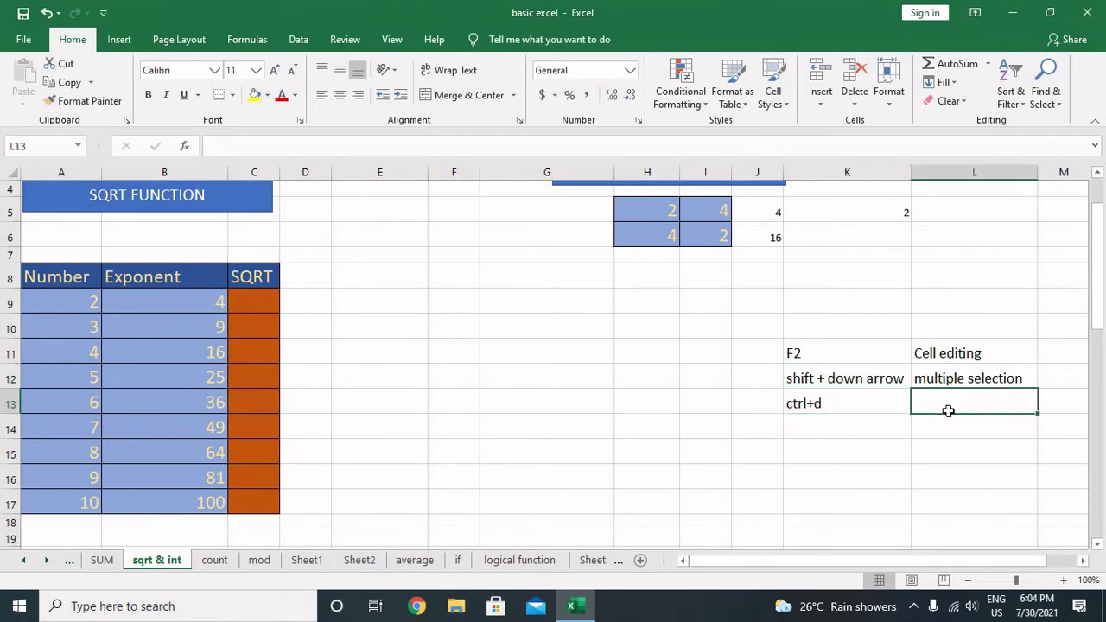
text(duplica)
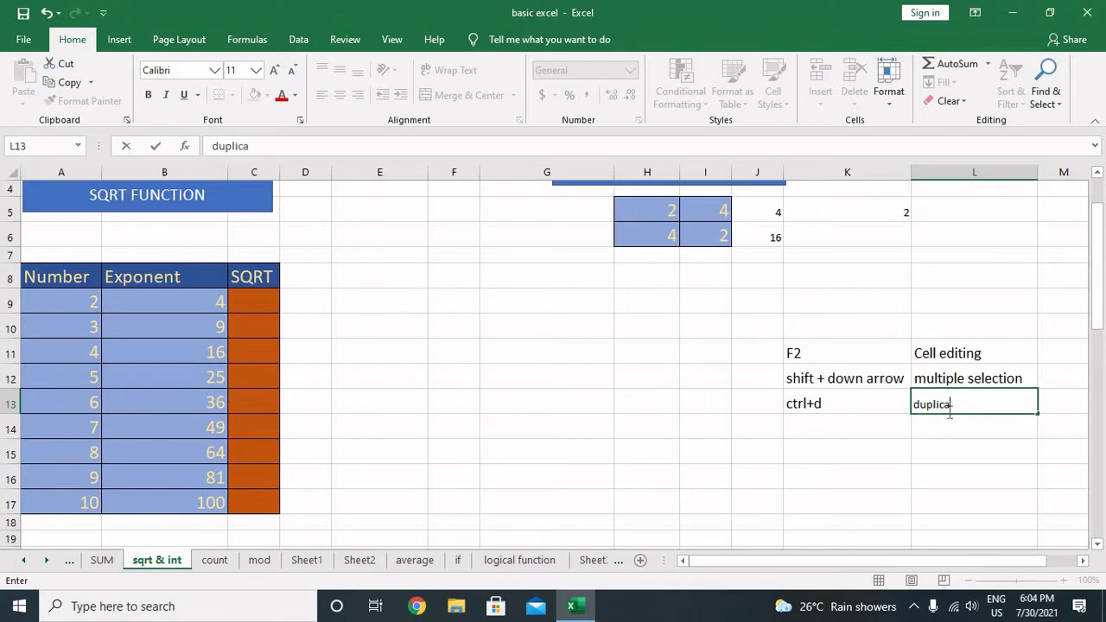
text(te formuul)
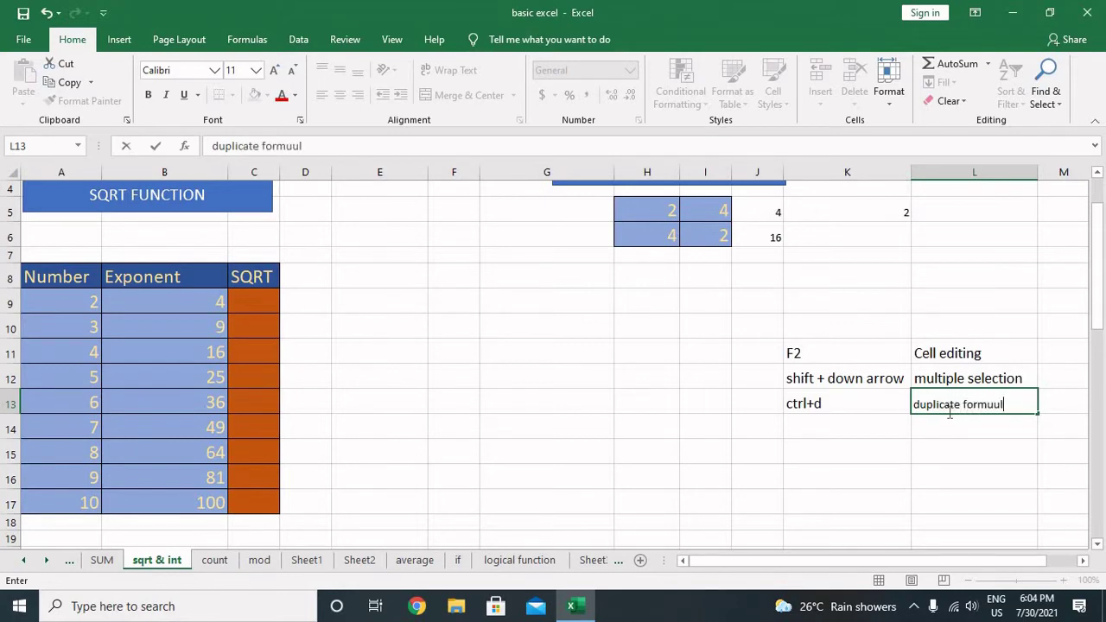
key(BackSpace)
key(BackSpace)
text(ula)
key(Return)
click(948, 373)
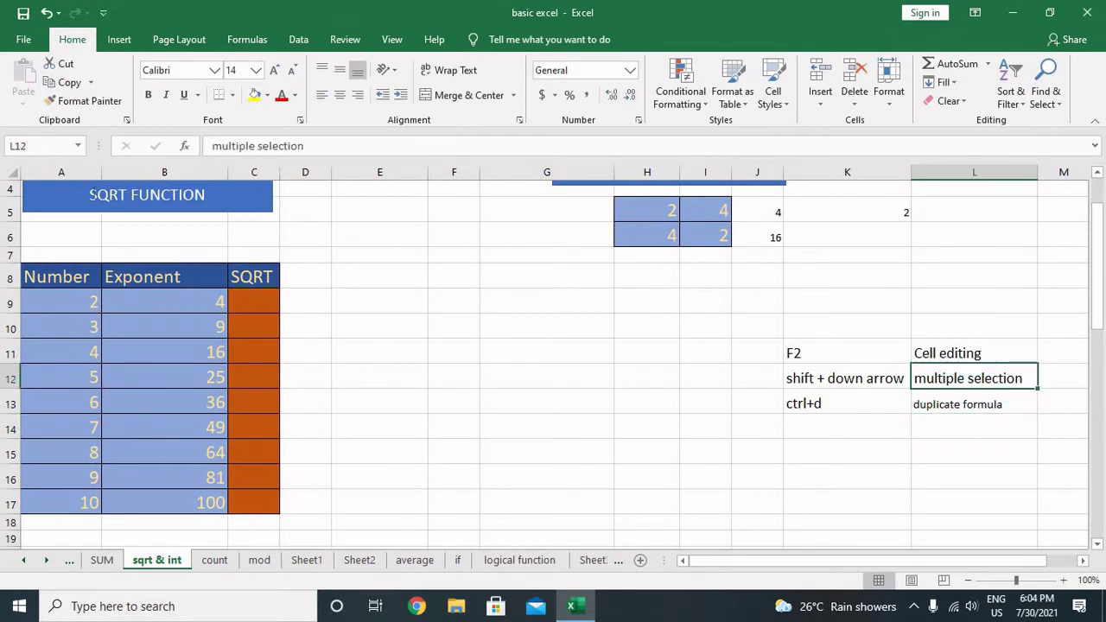
Step: Copy L12's formatting onto L13 and fill K11:L13 with light orange
click(920, 403)
drag(835, 353, 928, 400)
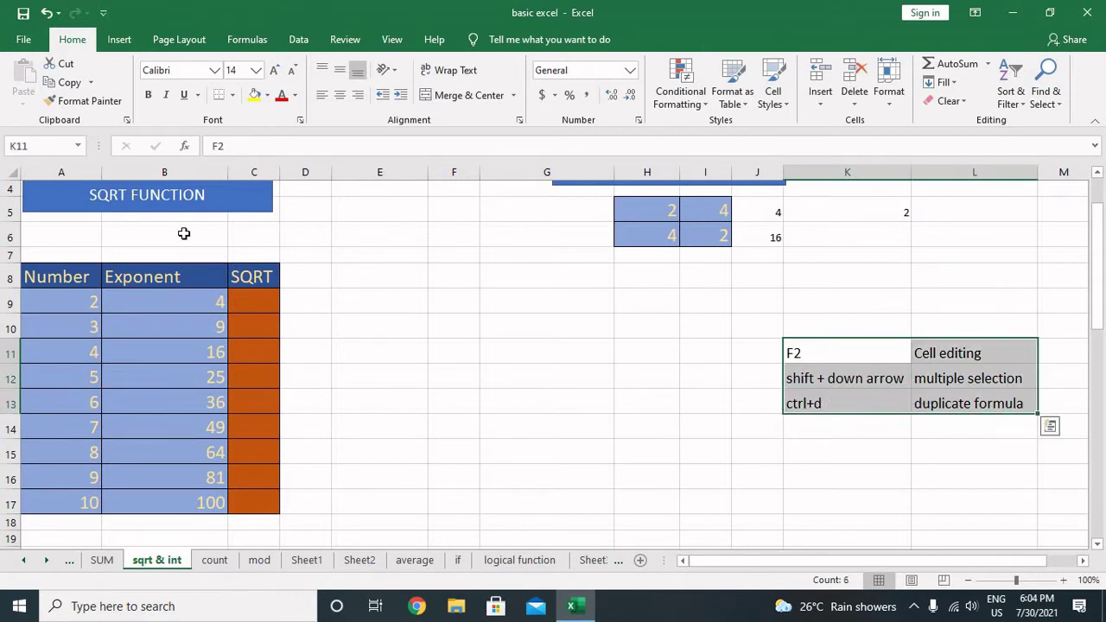
click(267, 97)
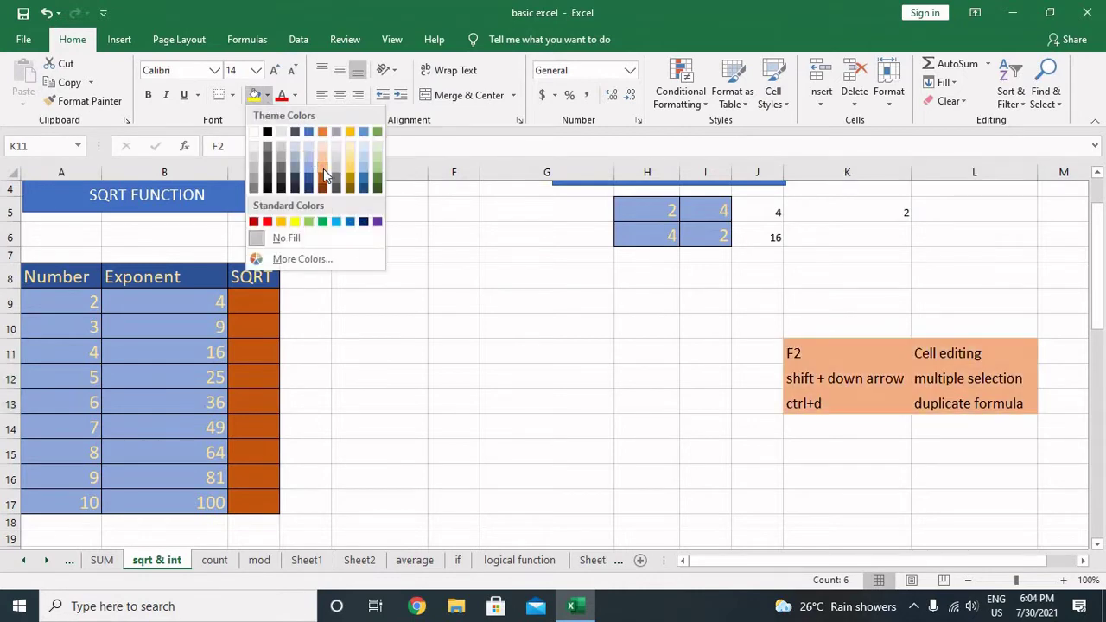
click(325, 175)
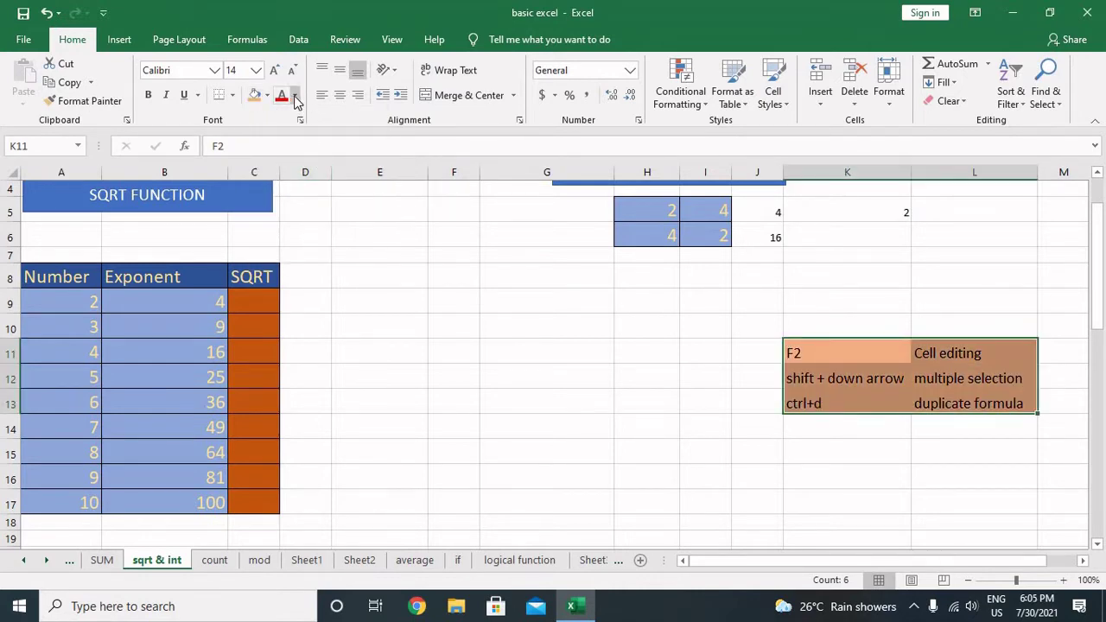
Step: Make the notes text black and add All Borders around every cell
click(295, 97)
click(296, 150)
click(233, 97)
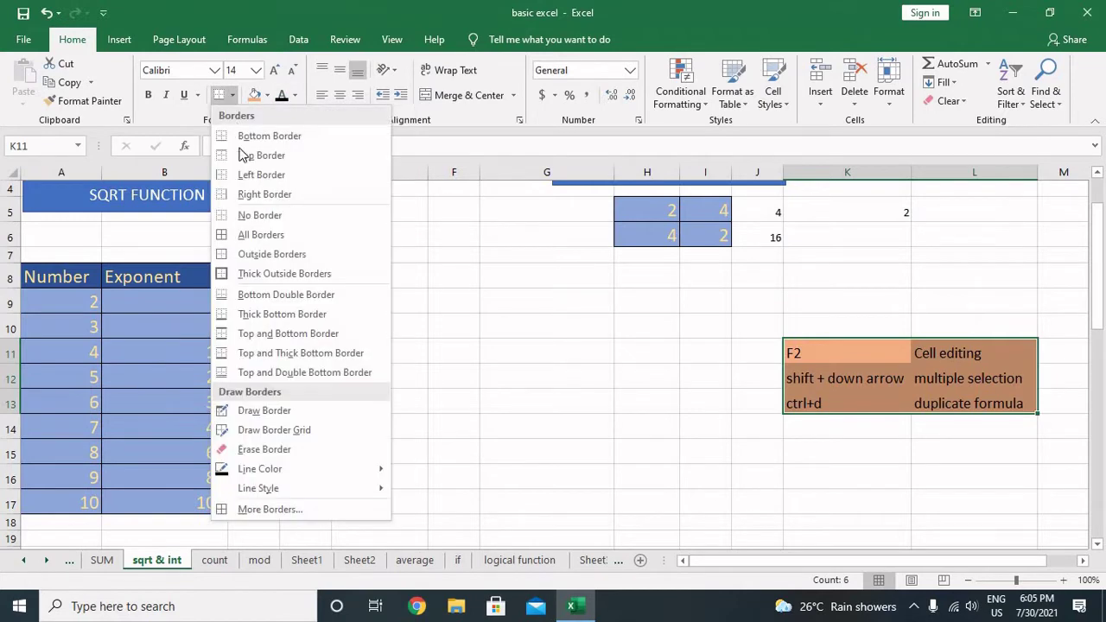
click(255, 231)
click(455, 309)
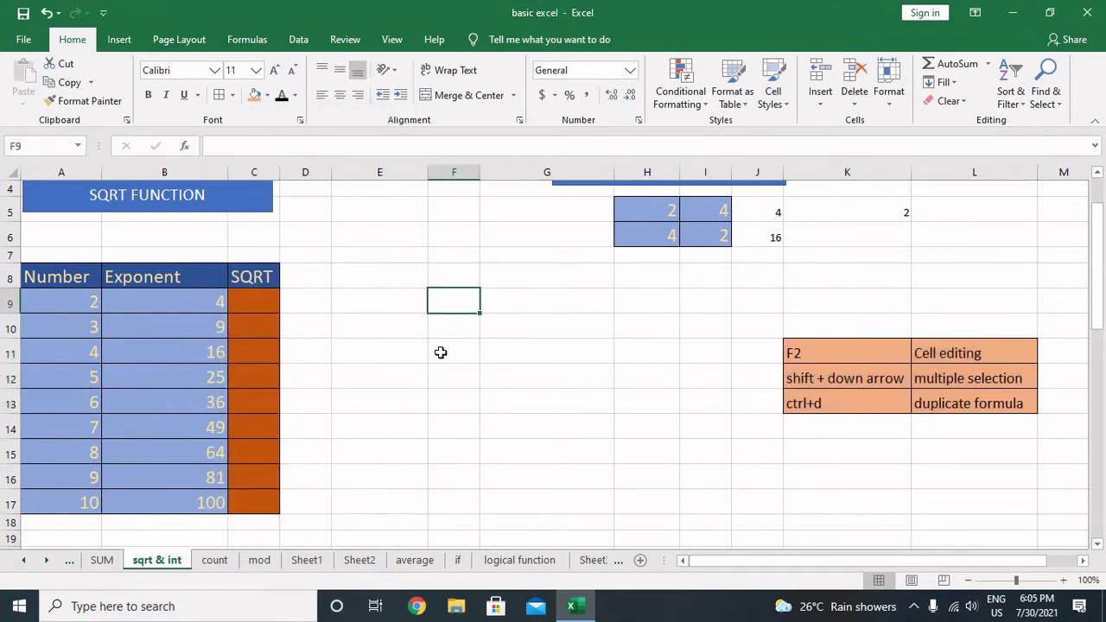
Step: Enter =SQRT(B9) in C9 so it returns 2
click(264, 299)
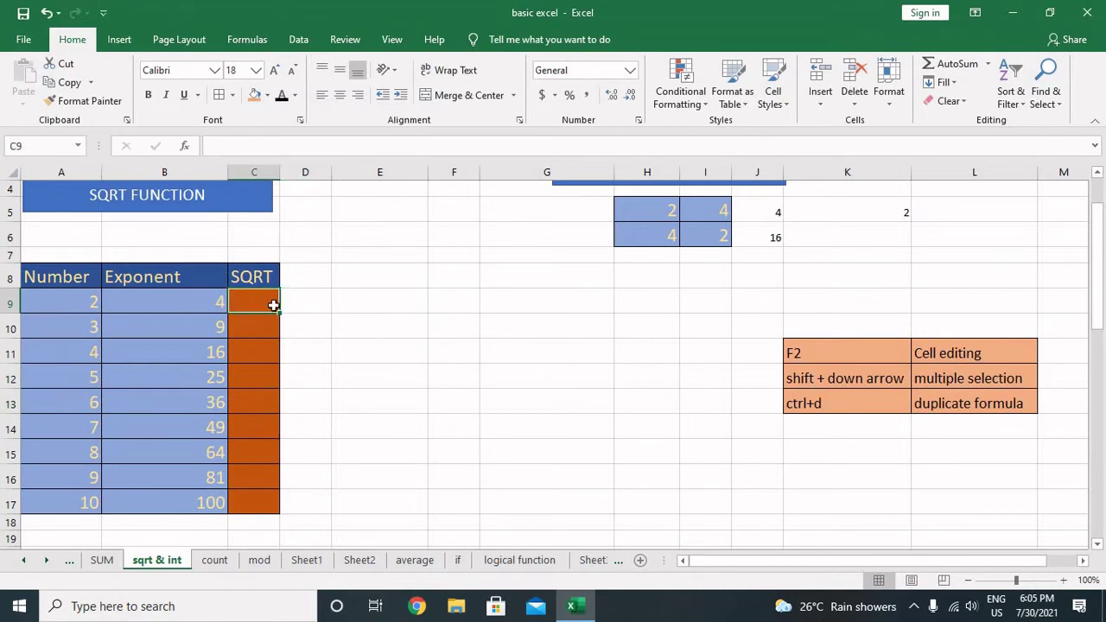
text(=)
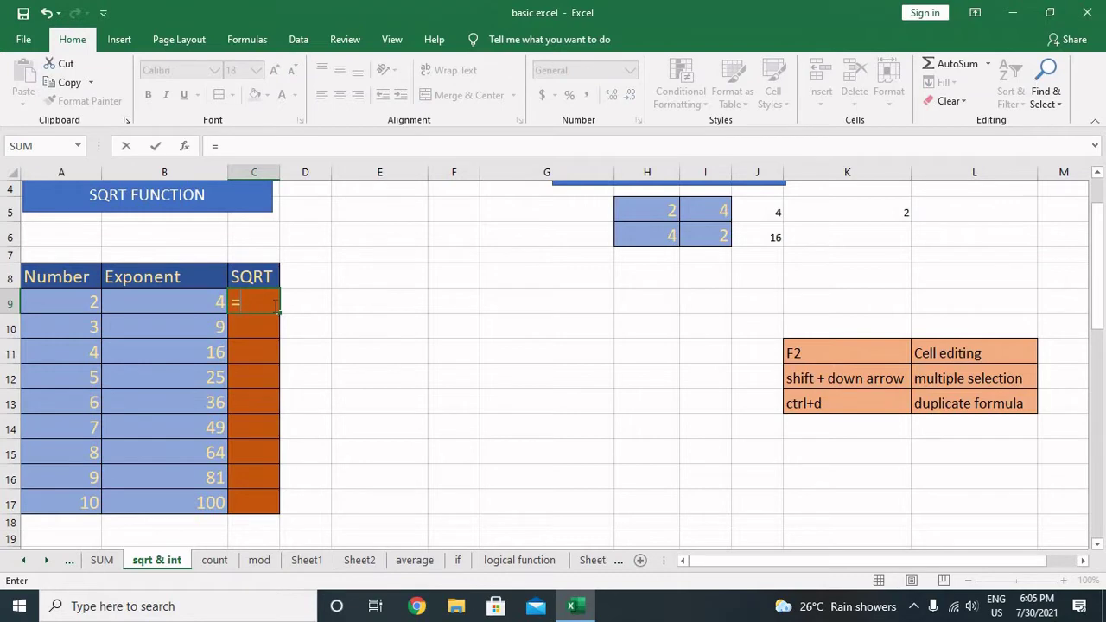
text(sqrt)
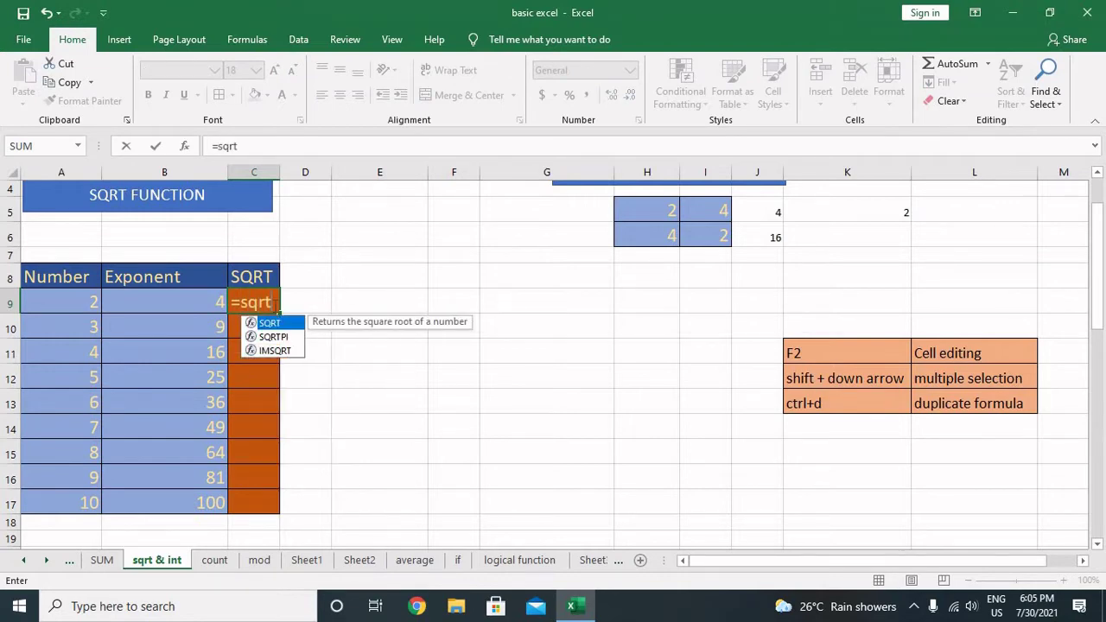
text(()
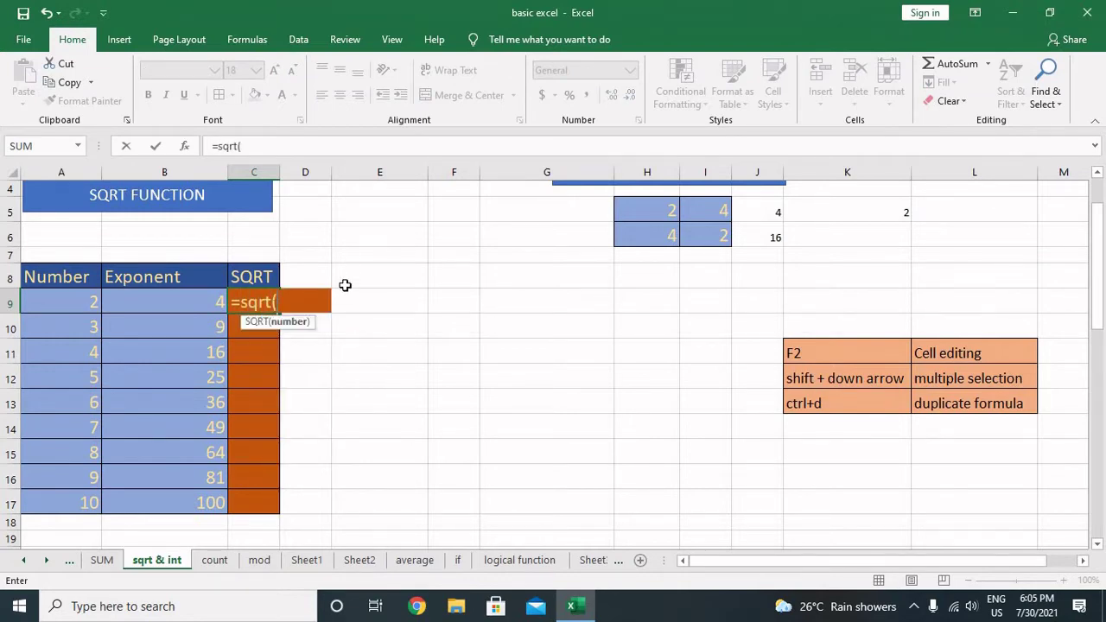
click(211, 294)
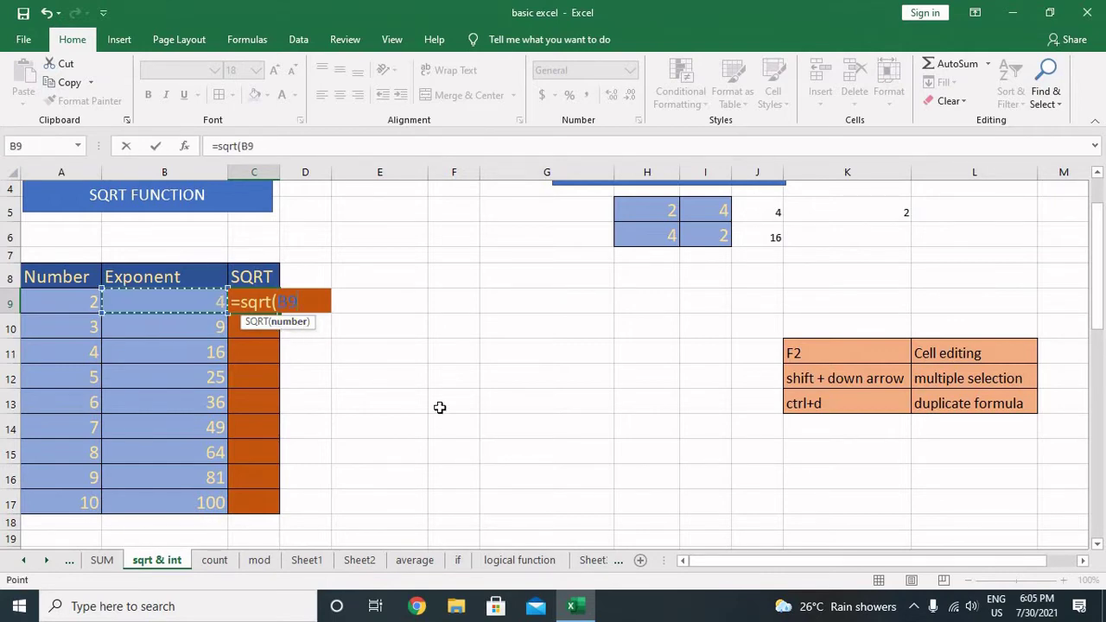
text())
key(Return)
key(Up)
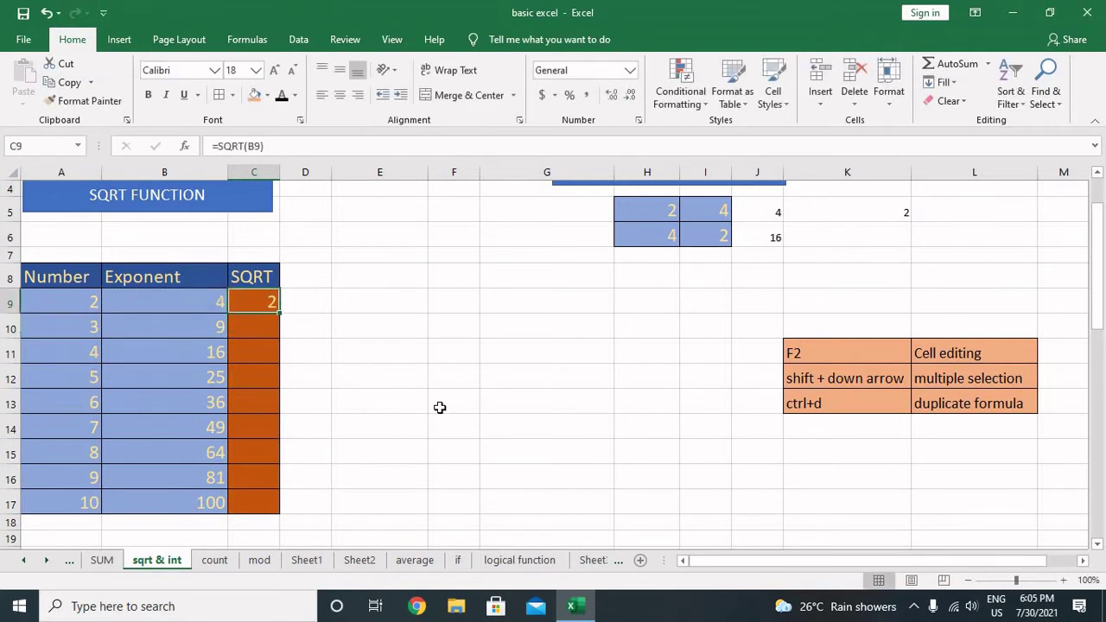
key(Down)
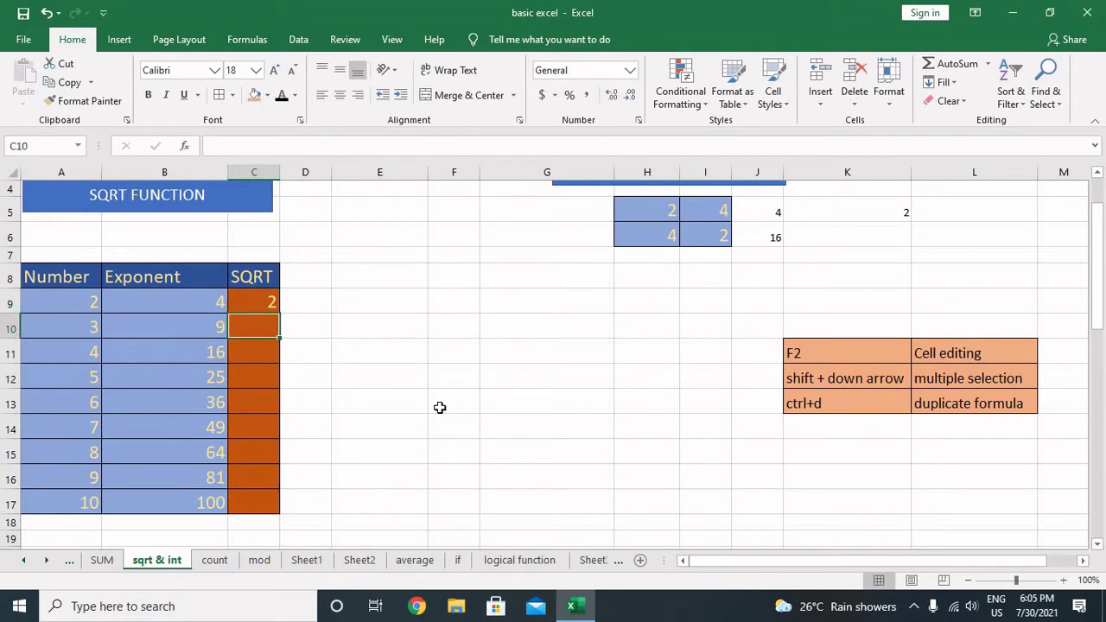
Step: Widen column C and fill =SQRT(A10) down from C10 through C17
drag(279, 172, 318, 172)
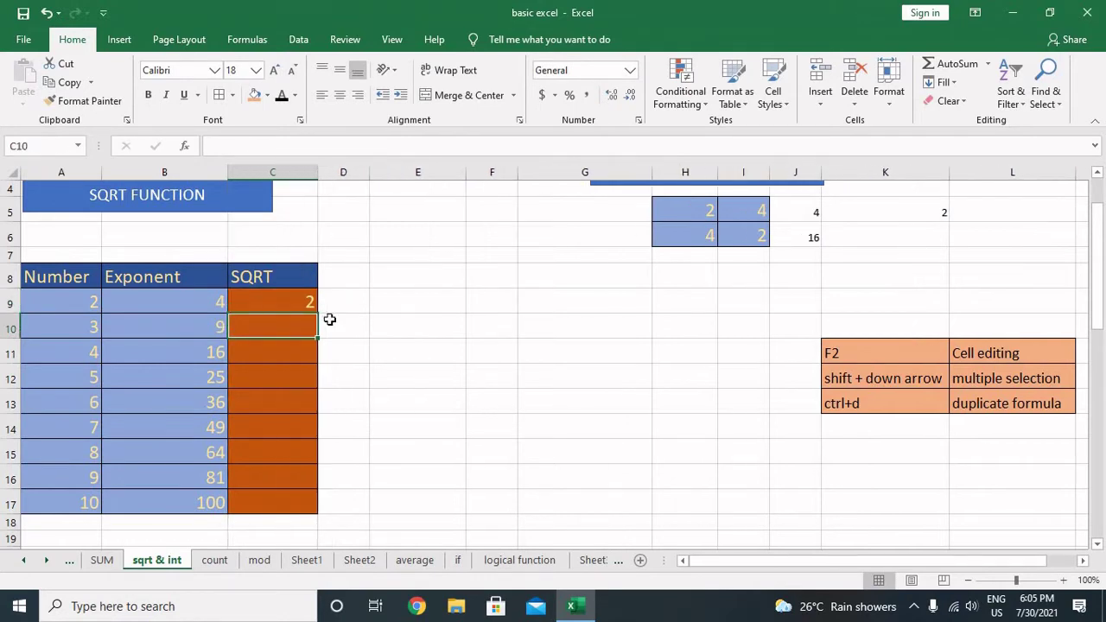
text(=sqr)
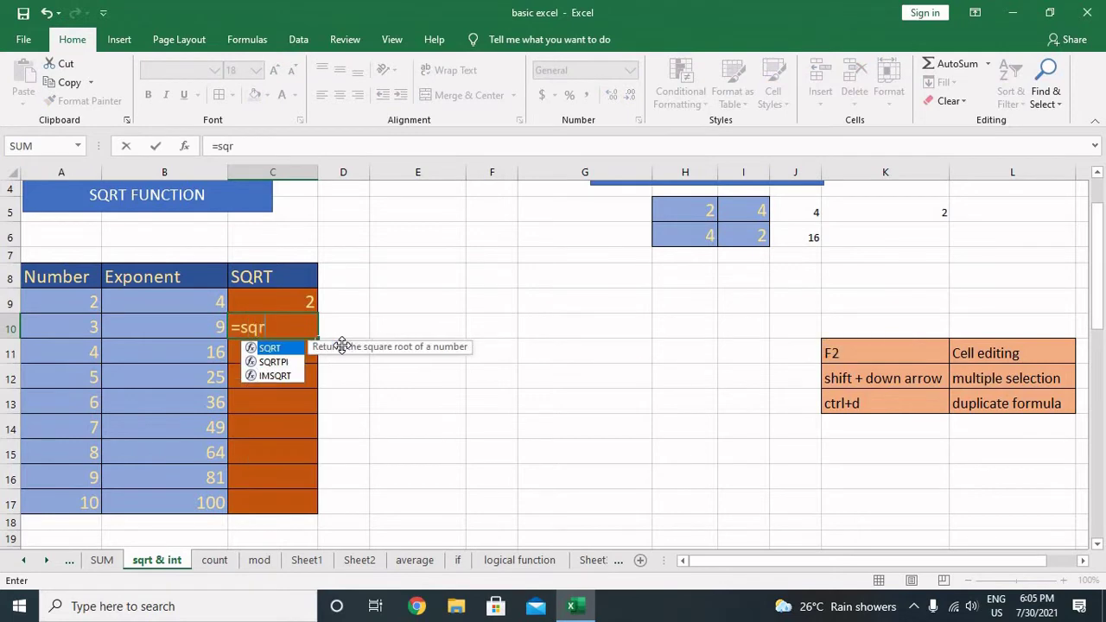
text(t()
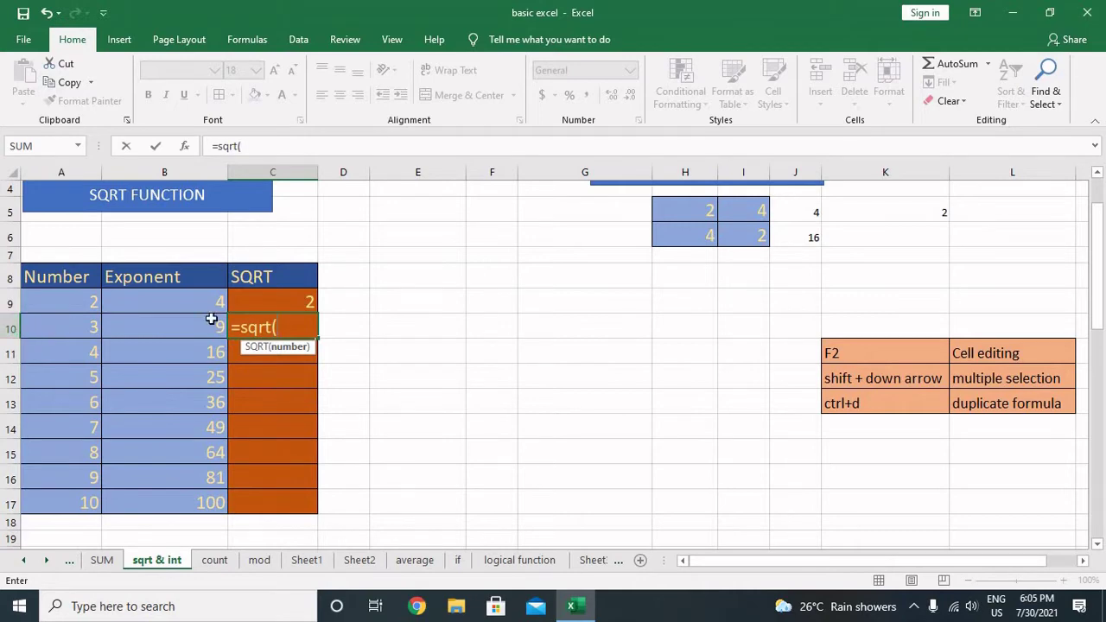
text(a10)
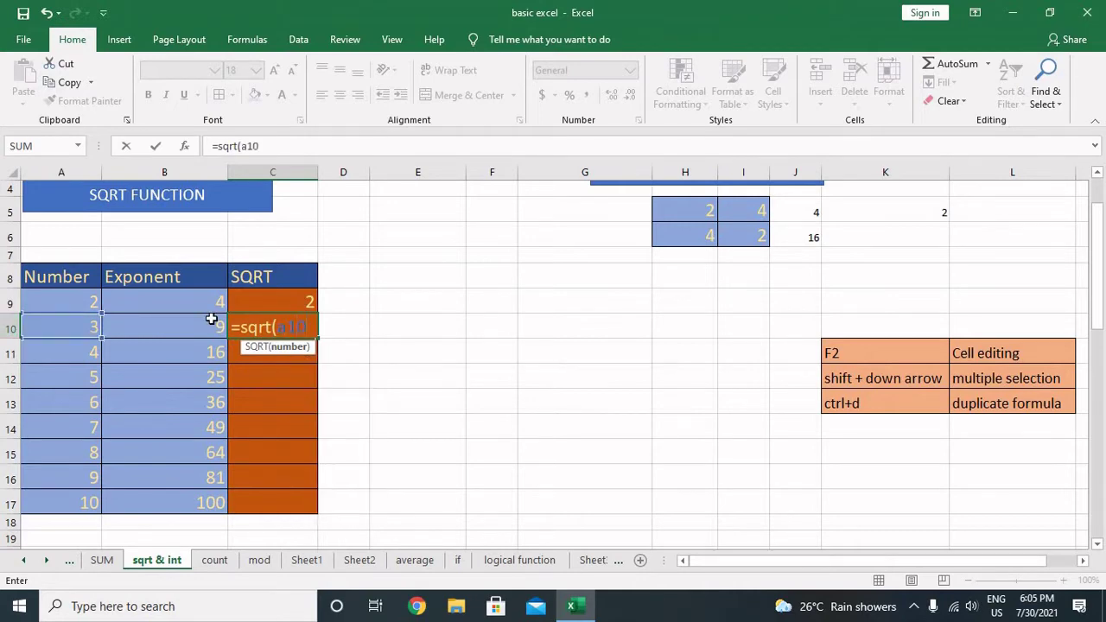
text())
key(Return)
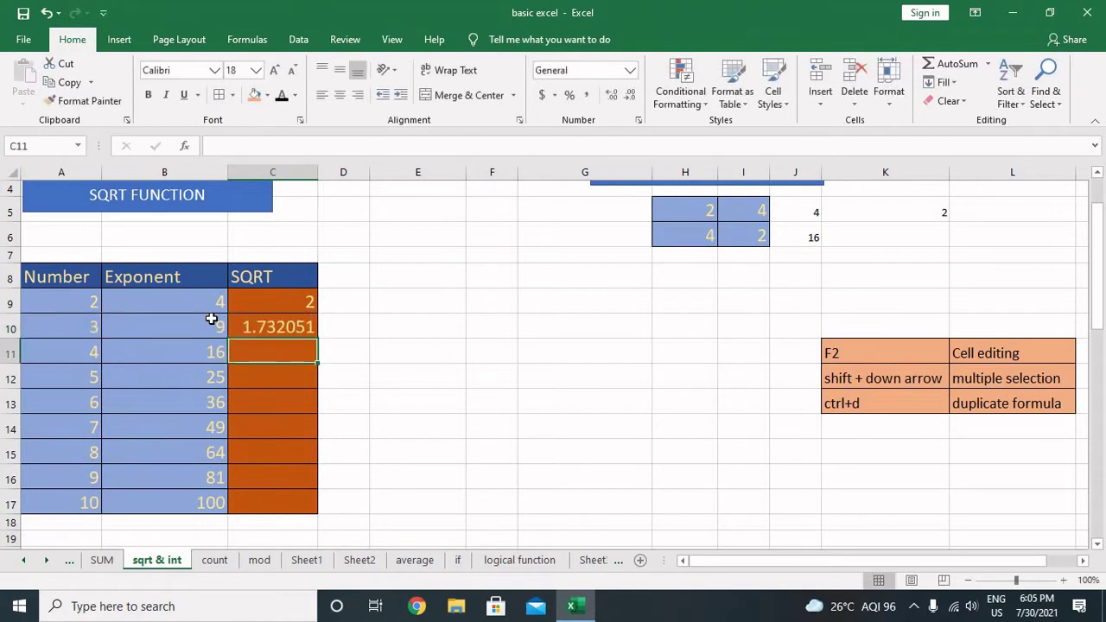
key(Up)
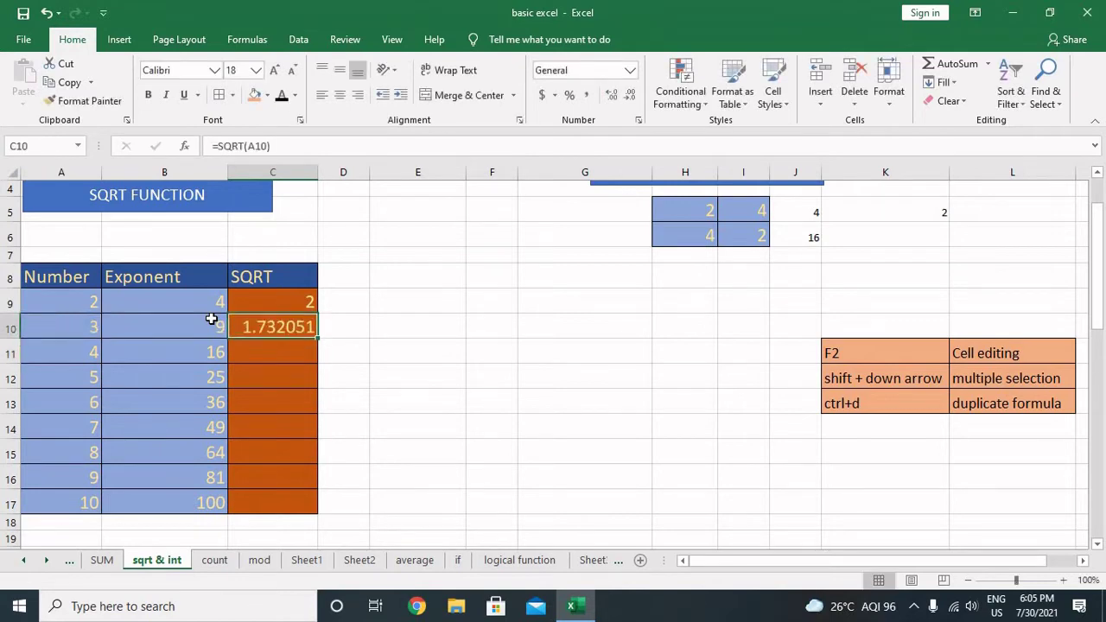
key(Up)
key(Down)
key(shift+Down)
key(shift+Down)
key(shift+Down)
key(shift+Down)
key(shift+Down)
key(shift+Down)
key(shift+Down)
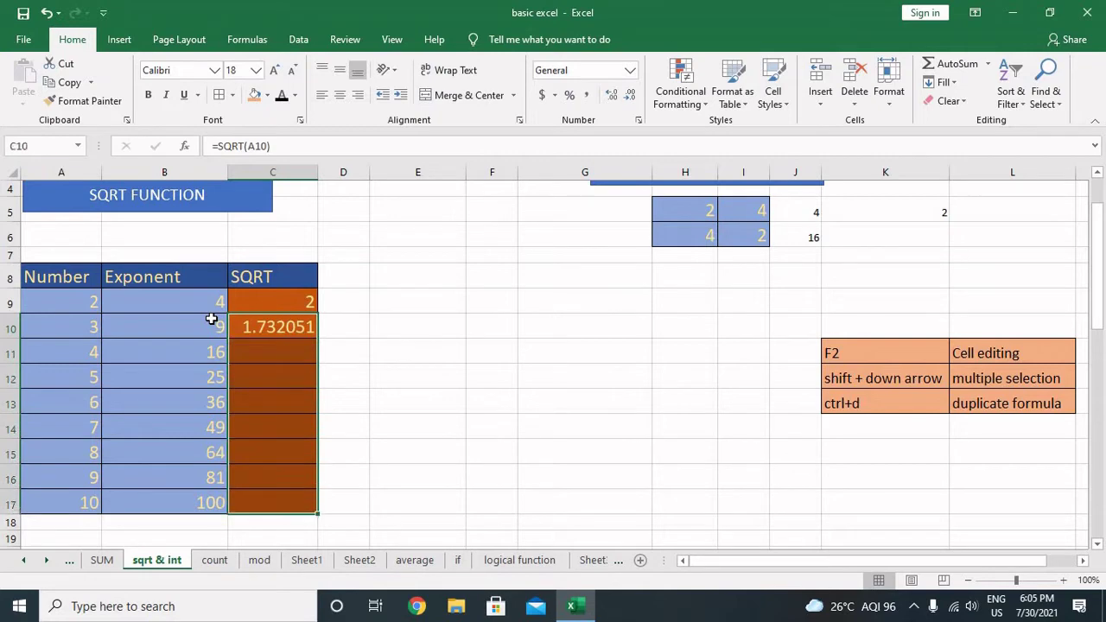
key(ctrl+d)
Step: Delete the square-root formulas in C10:C17, leaving only C9's =SQRT(B9)
key(Right)
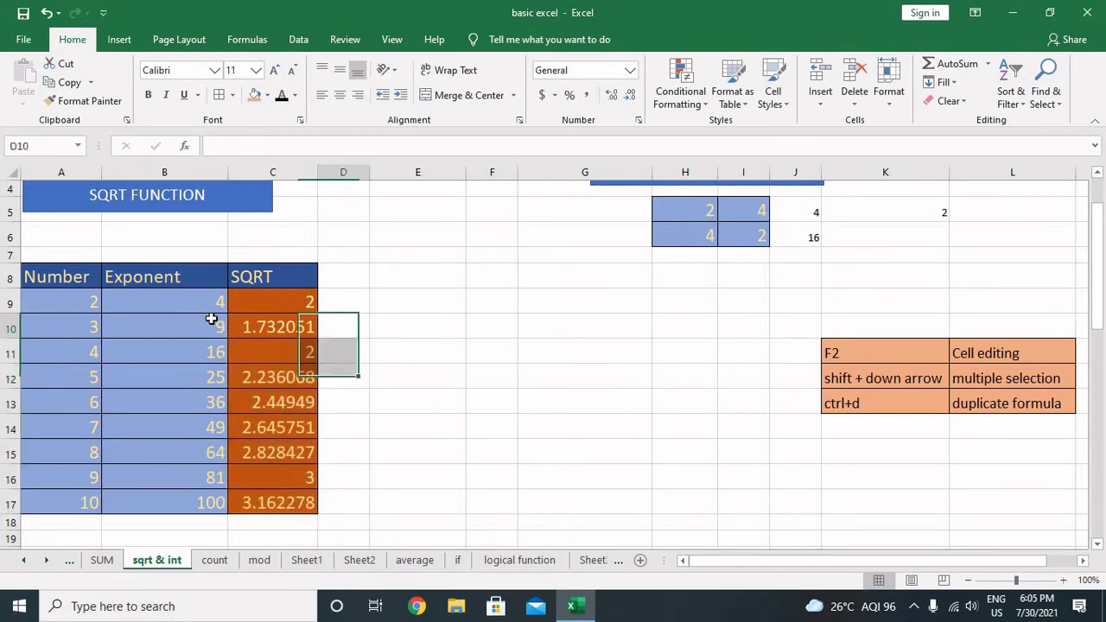
key(Right)
key(Left)
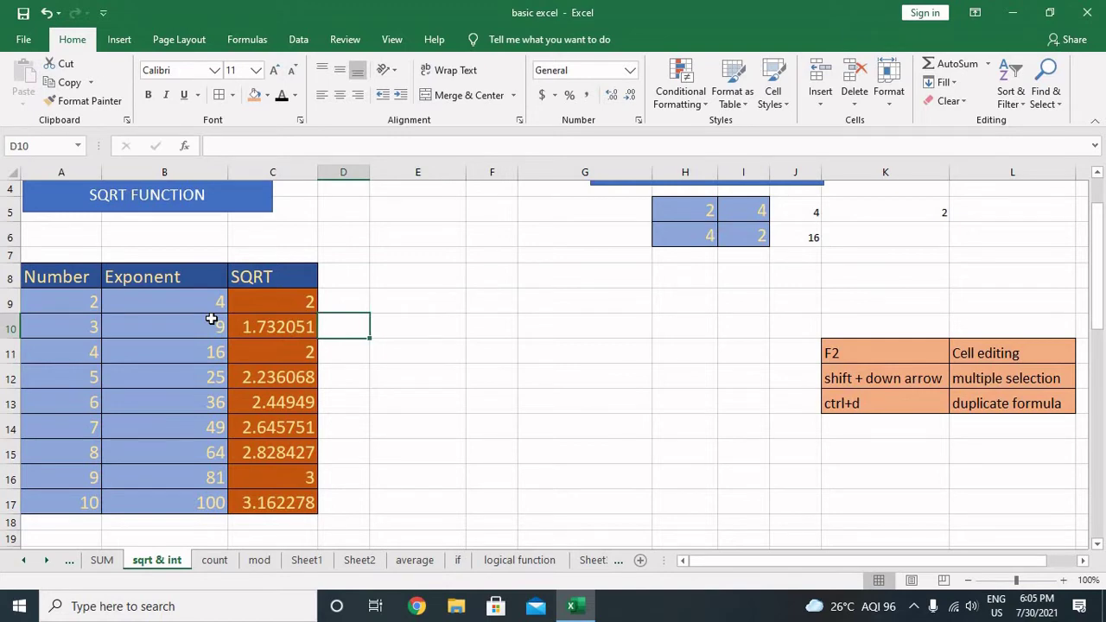
key(Left)
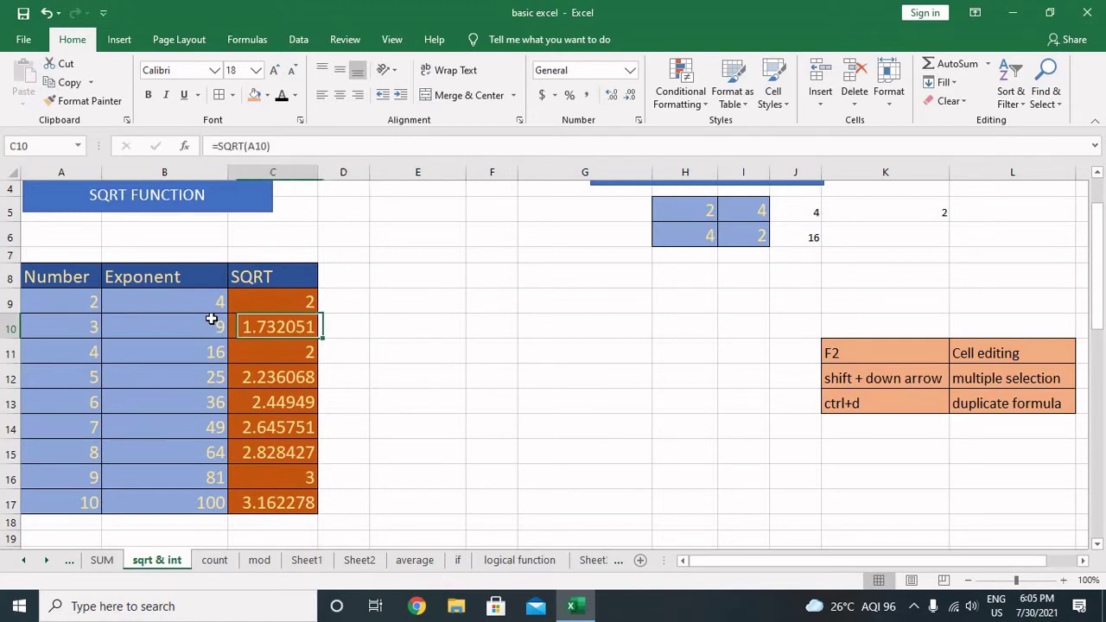
key(Up)
key(Down)
key(shift+Down)
key(shift+Down)
key(shift+Down)
key(shift+Down)
key(shift+Down)
key(shift+Down)
key(shift+Down)
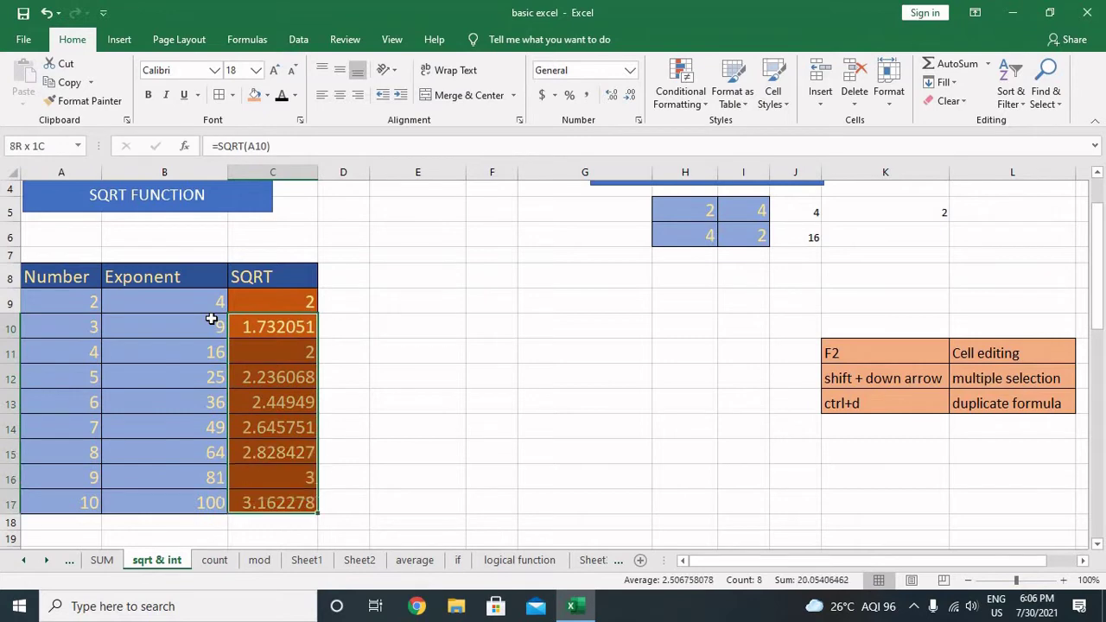
key(Delete)
key(Up)
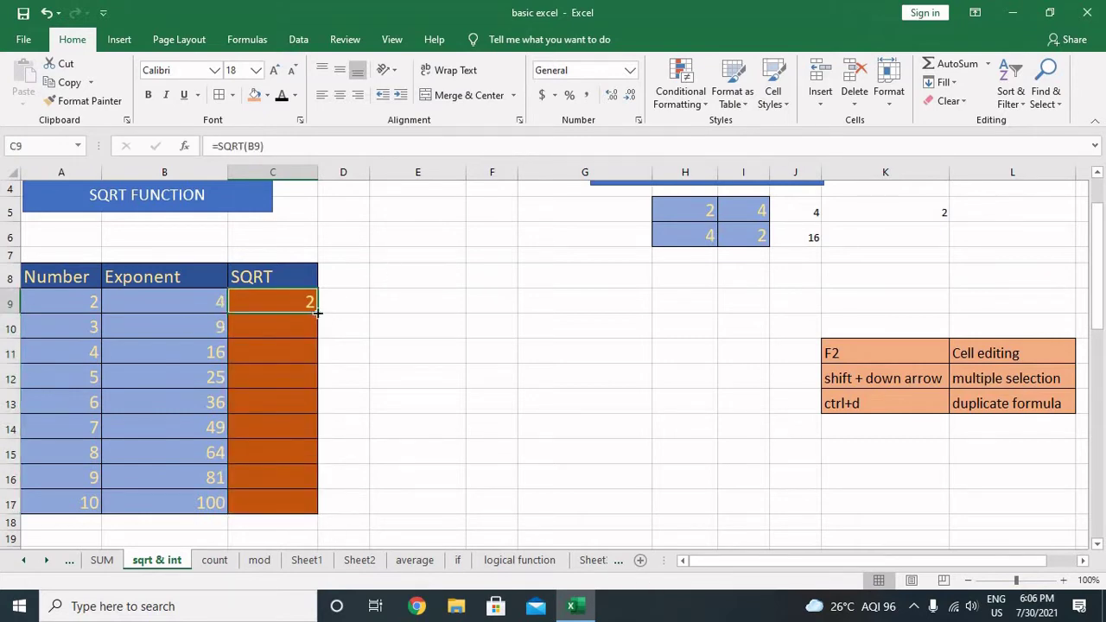
drag(317, 312, 321, 512)
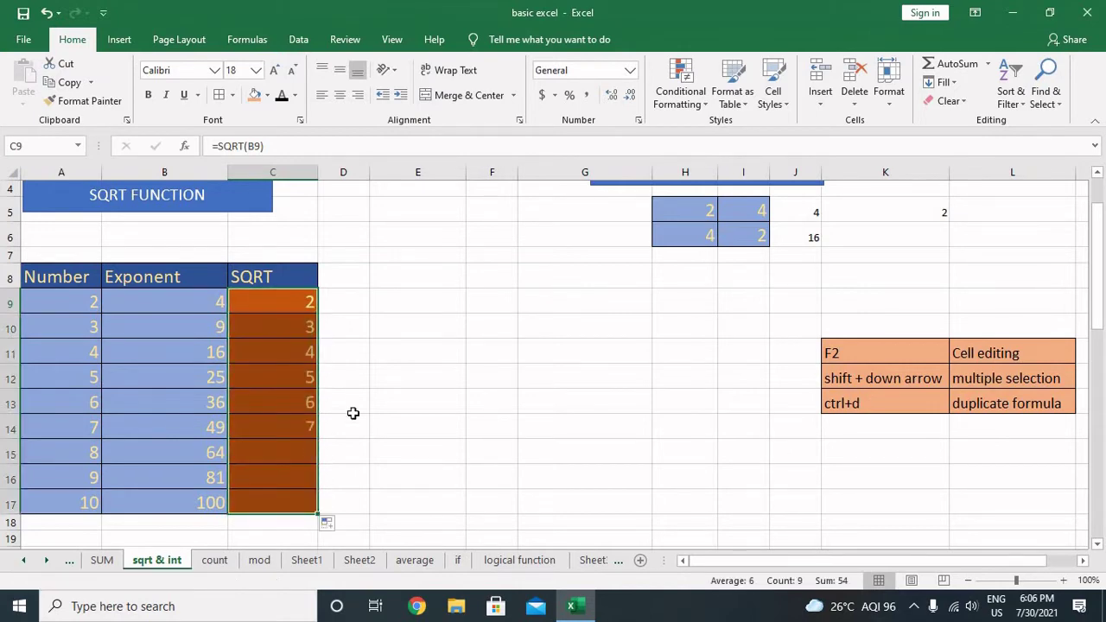
click(299, 350)
click(299, 308)
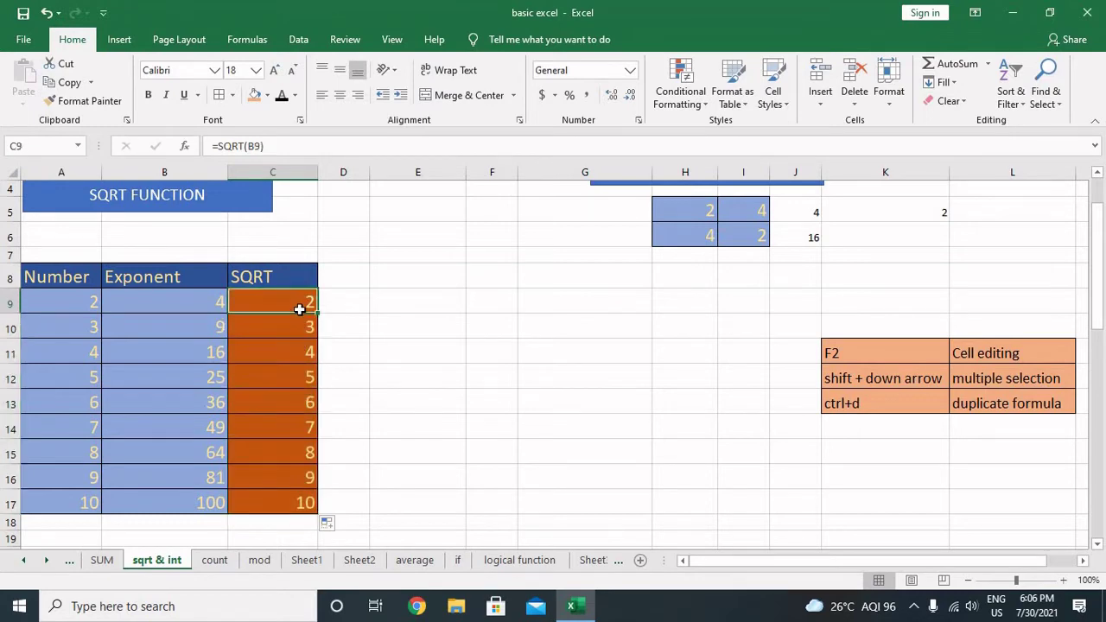
click(300, 334)
click(302, 354)
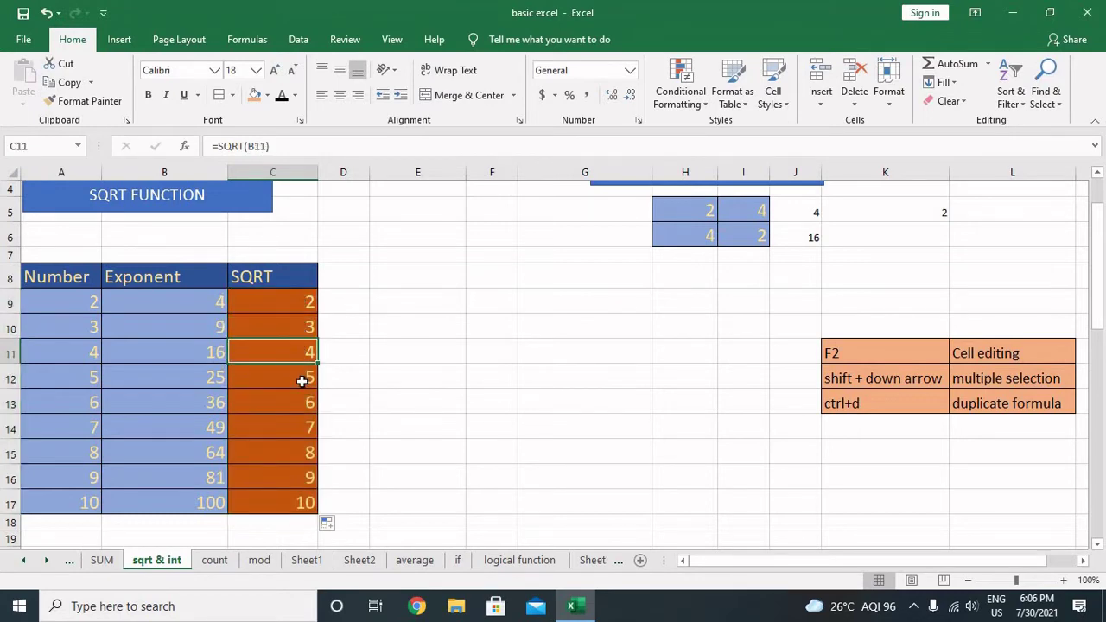
click(302, 379)
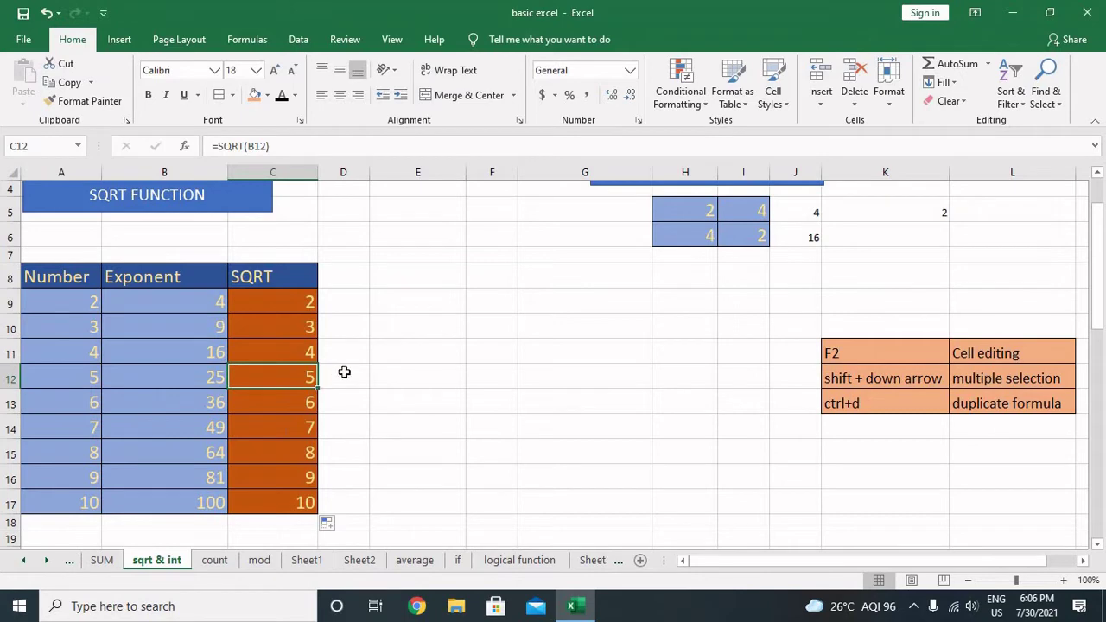
click(305, 308)
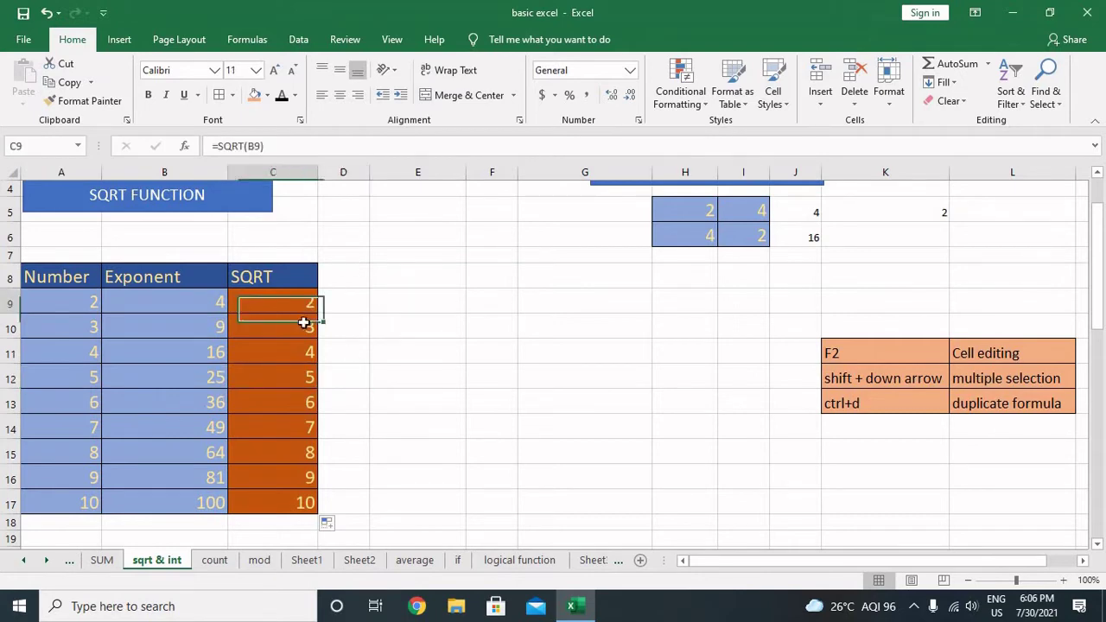
click(304, 324)
click(303, 378)
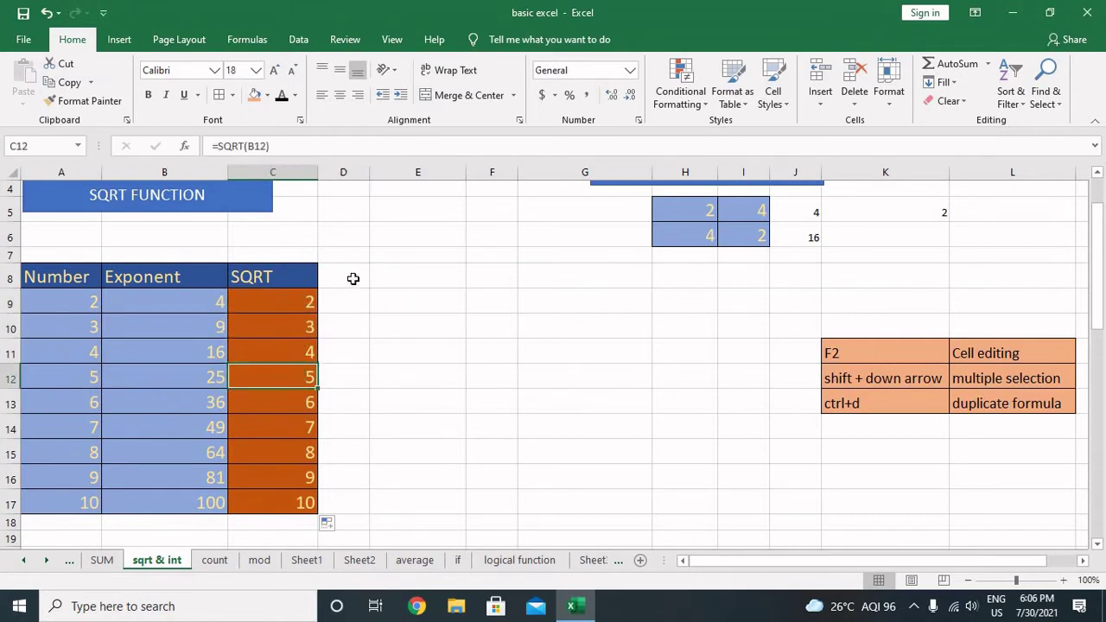
click(354, 278)
click(353, 298)
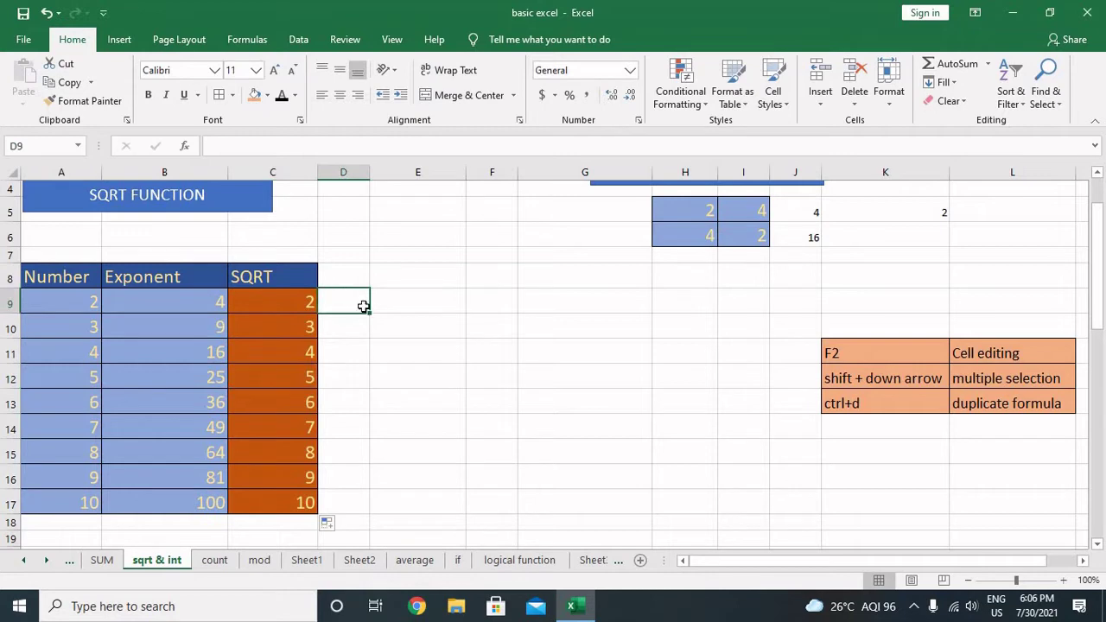
Step: Enter =INT(A28) in C28 so 5.65 returns 5
scroll(374, 308, down, 5)
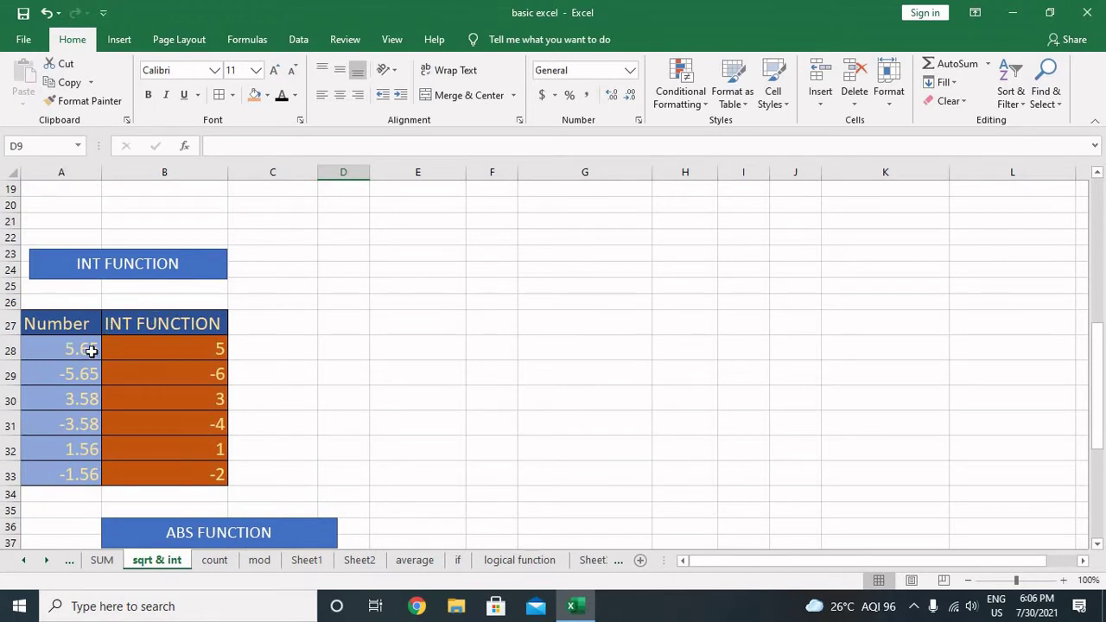
click(290, 346)
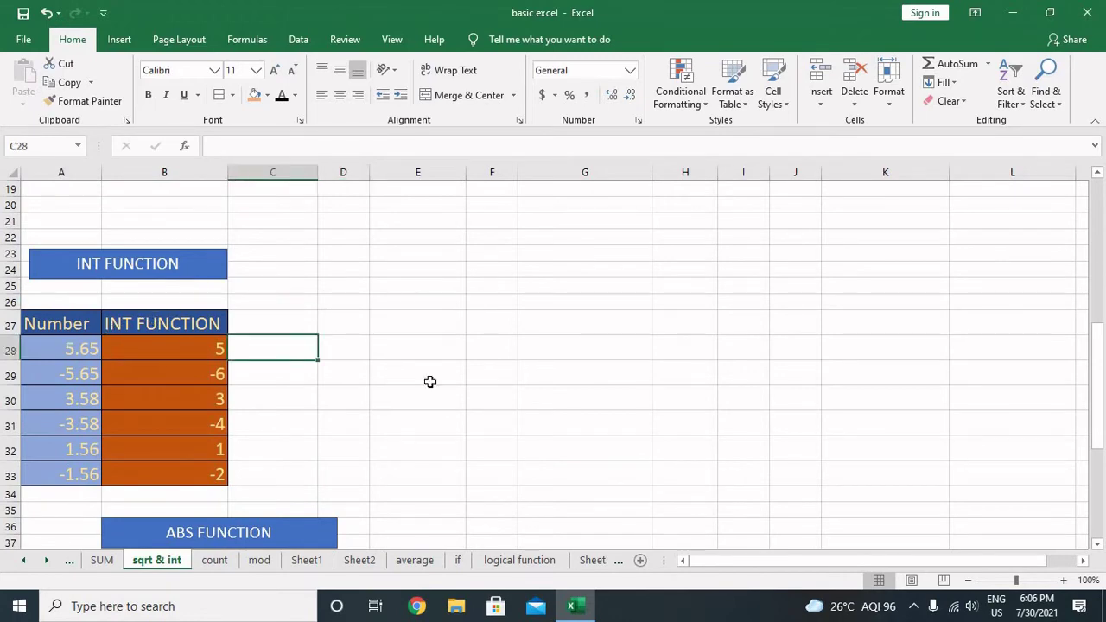
text(=int)
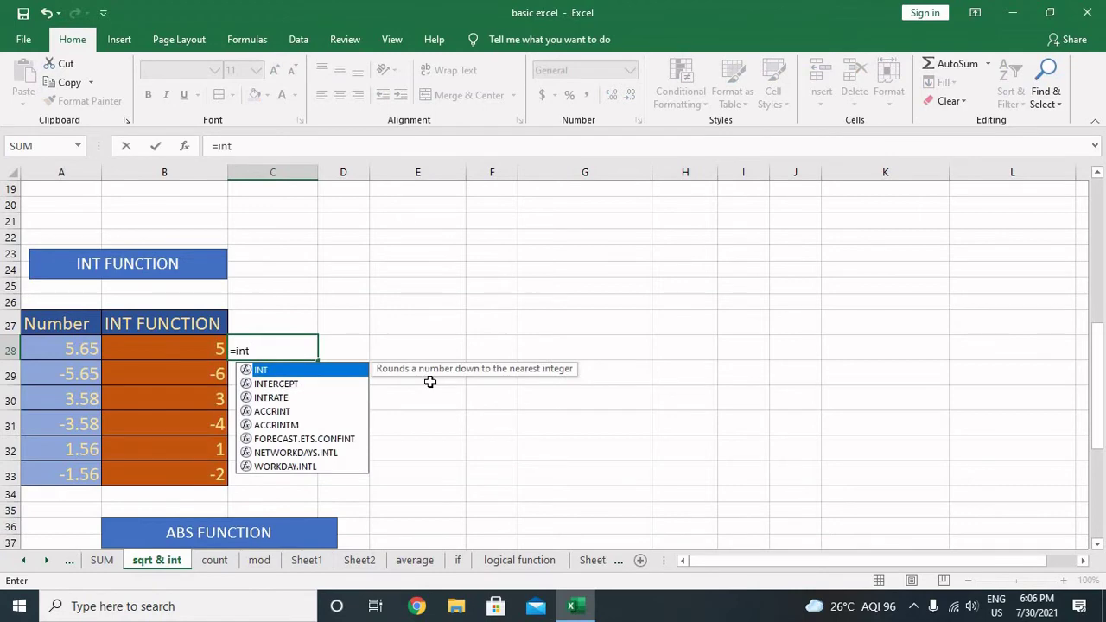
text(()
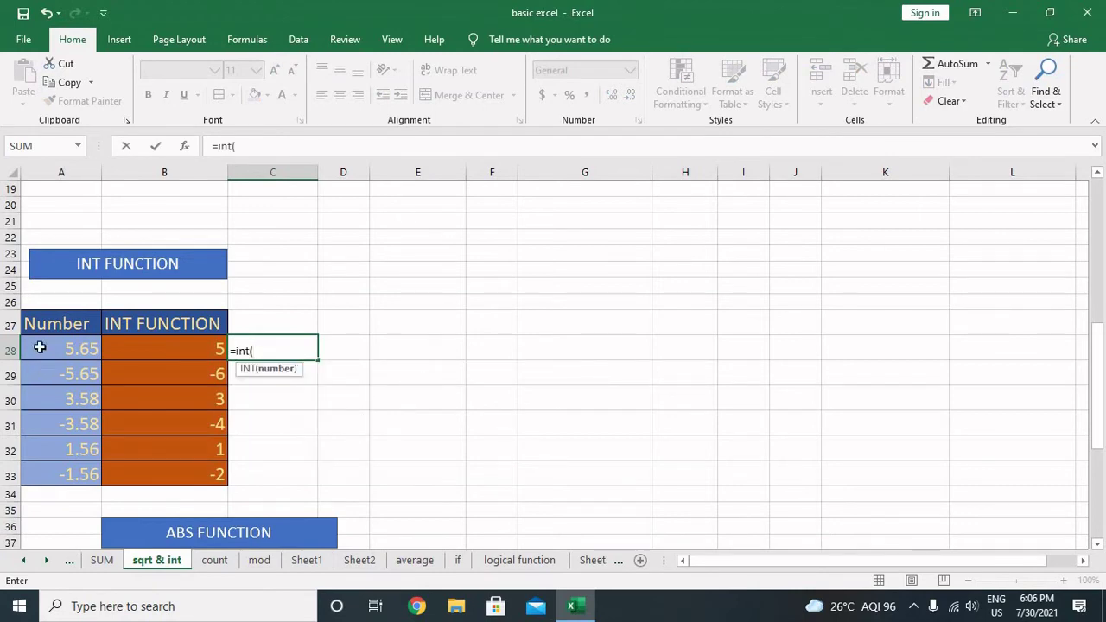
click(40, 347)
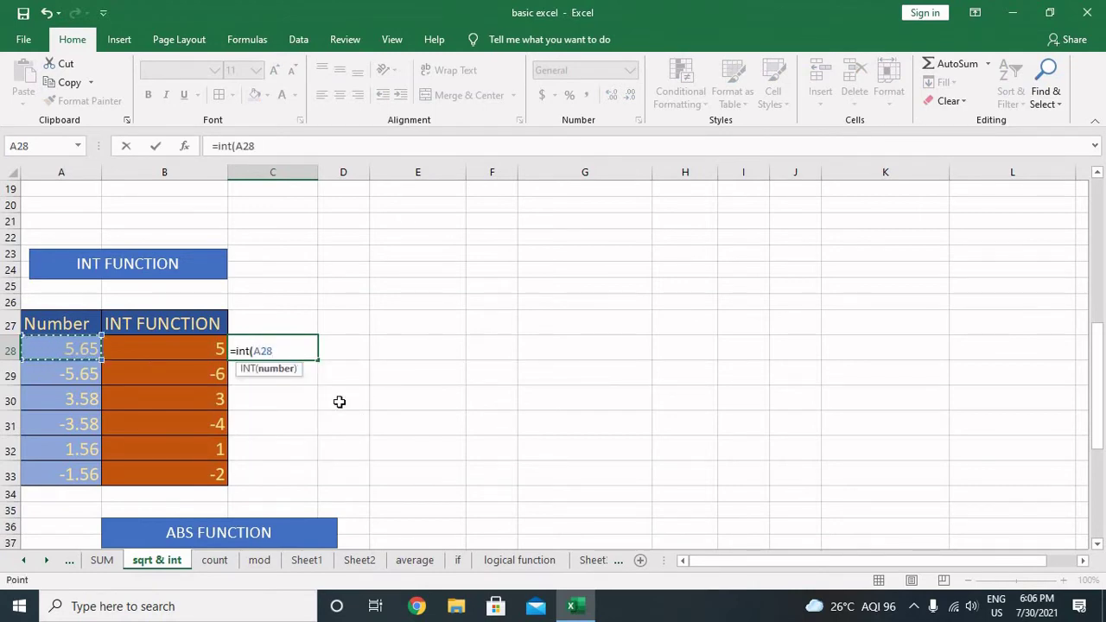
text())
key(Return)
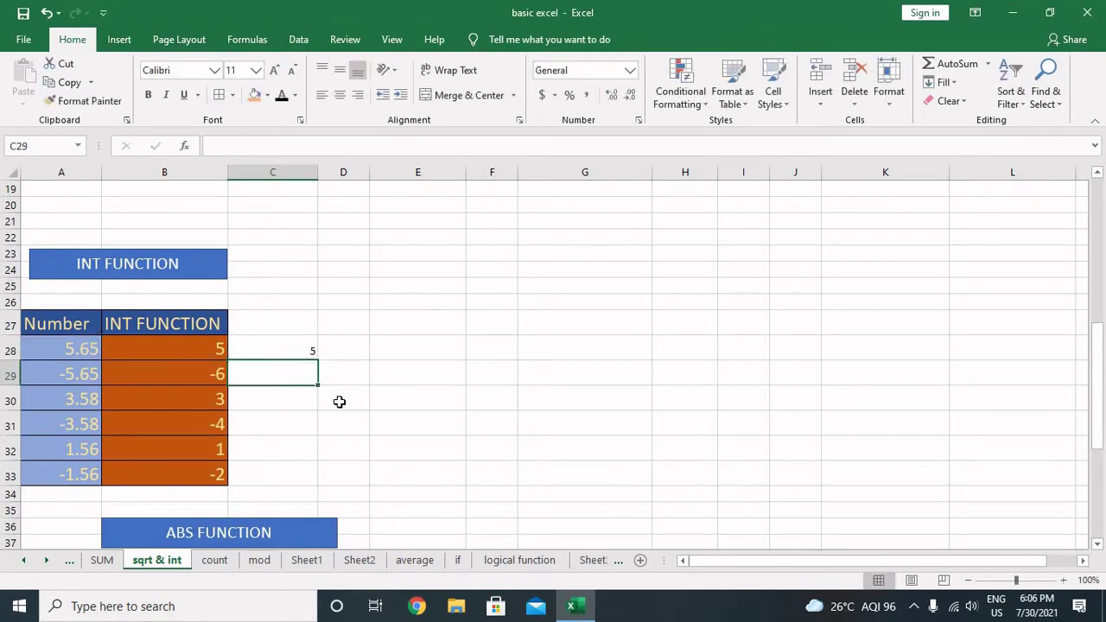
key(Up)
key(Left)
key(Left)
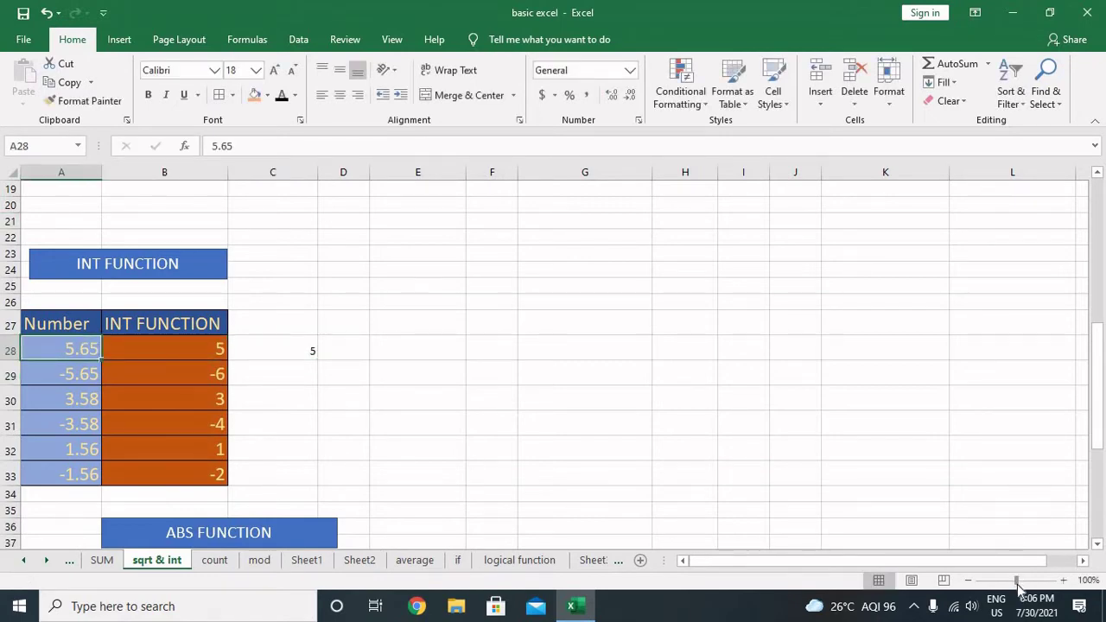
Step: Zoom in and enter =INT(A29) in C29, turning -5.65 into -6
mouse_move(1020, 579)
mouse_down()
mouse_move(1031, 583)
mouse_move(1009, 579)
mouse_up()
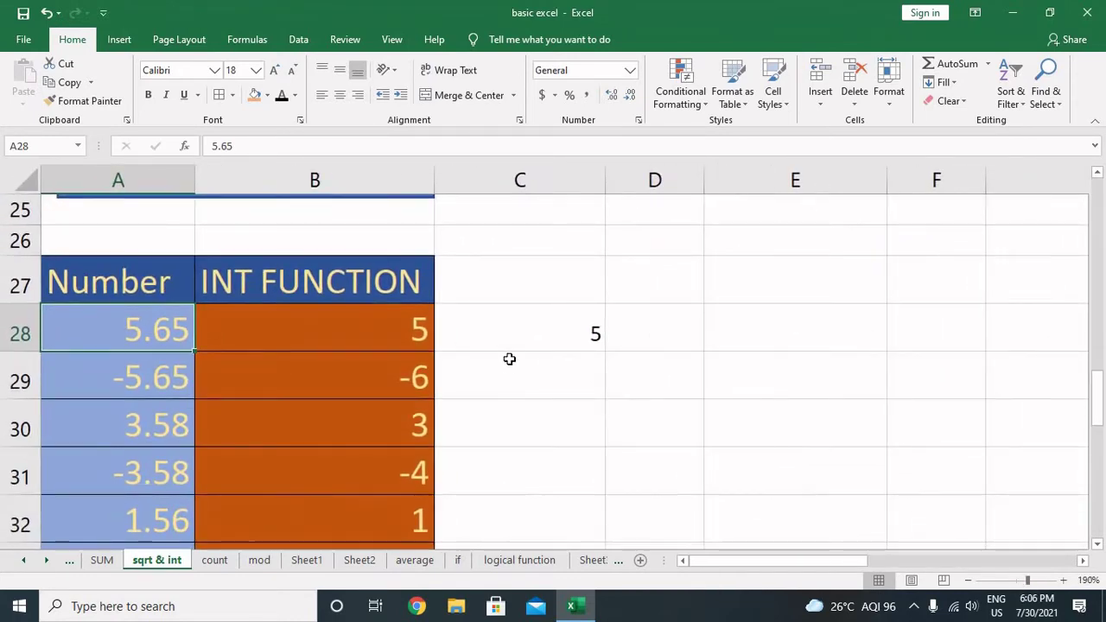
click(518, 338)
double_click(525, 337)
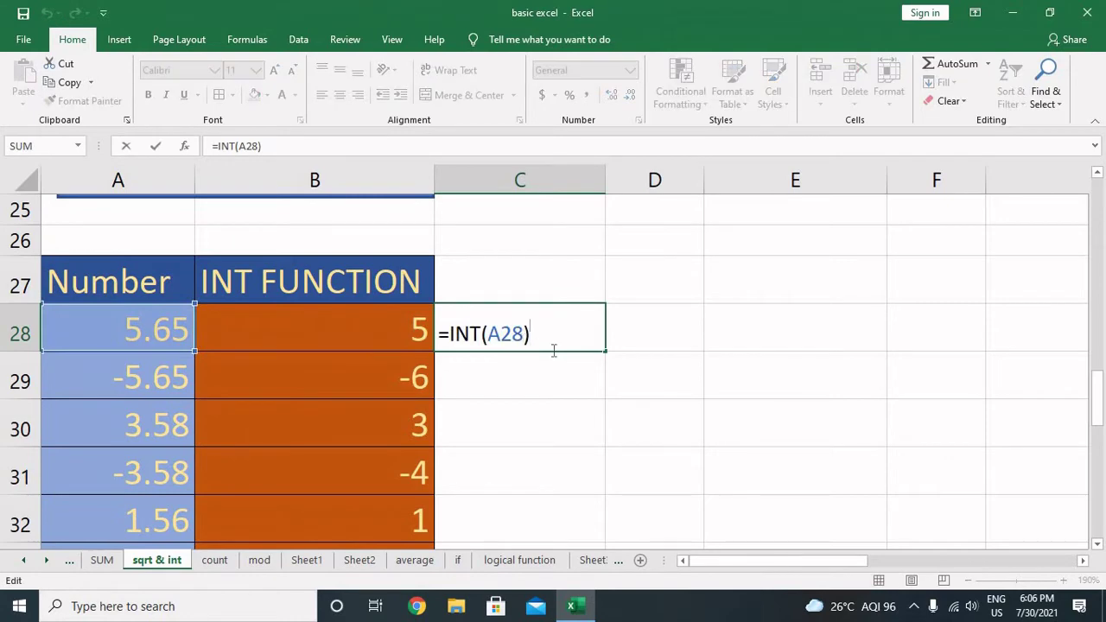
key(Return)
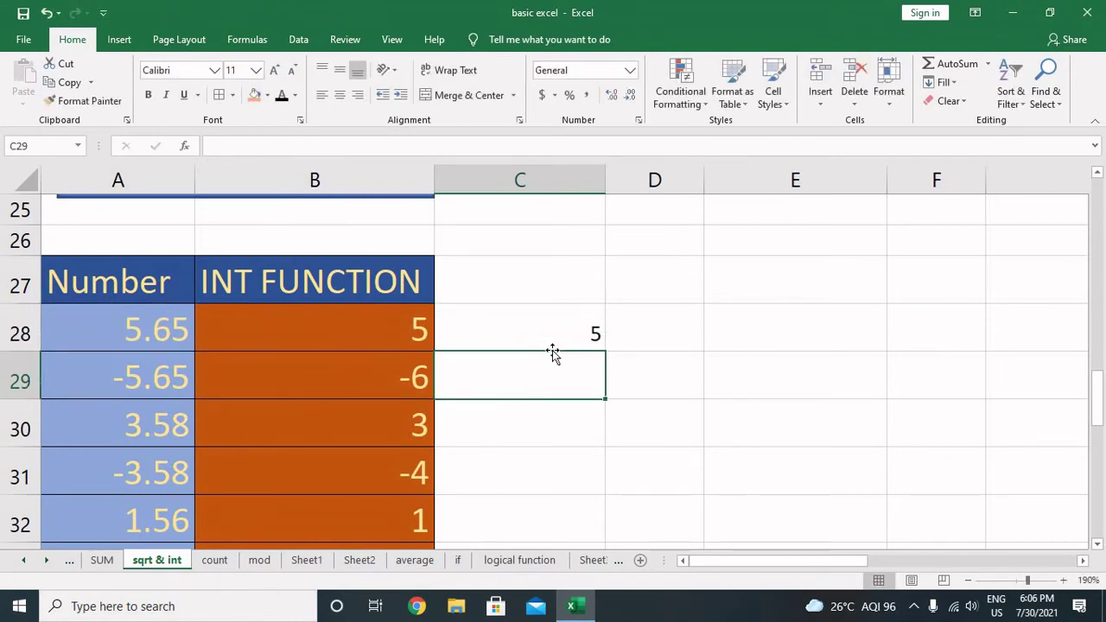
text(=int()
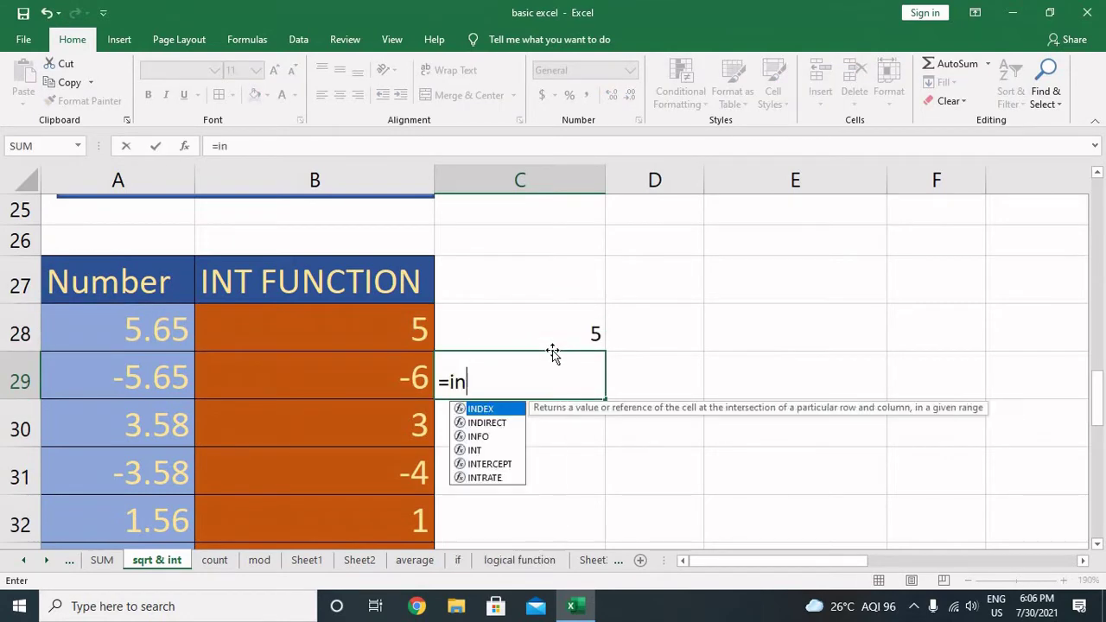
key(Left)
key(Left)
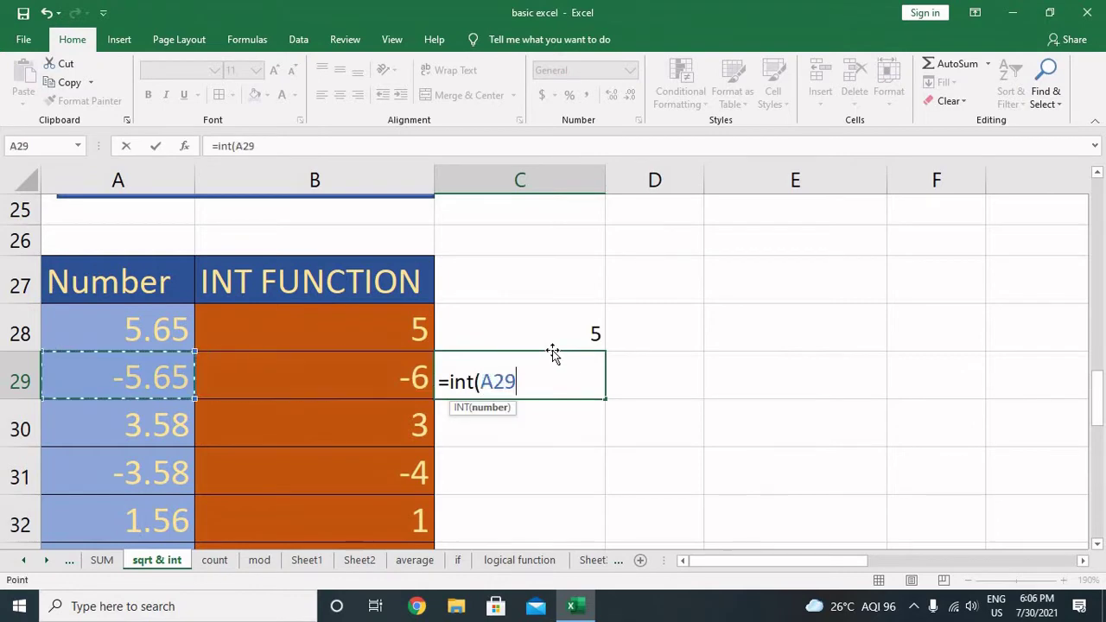
text())
key(Return)
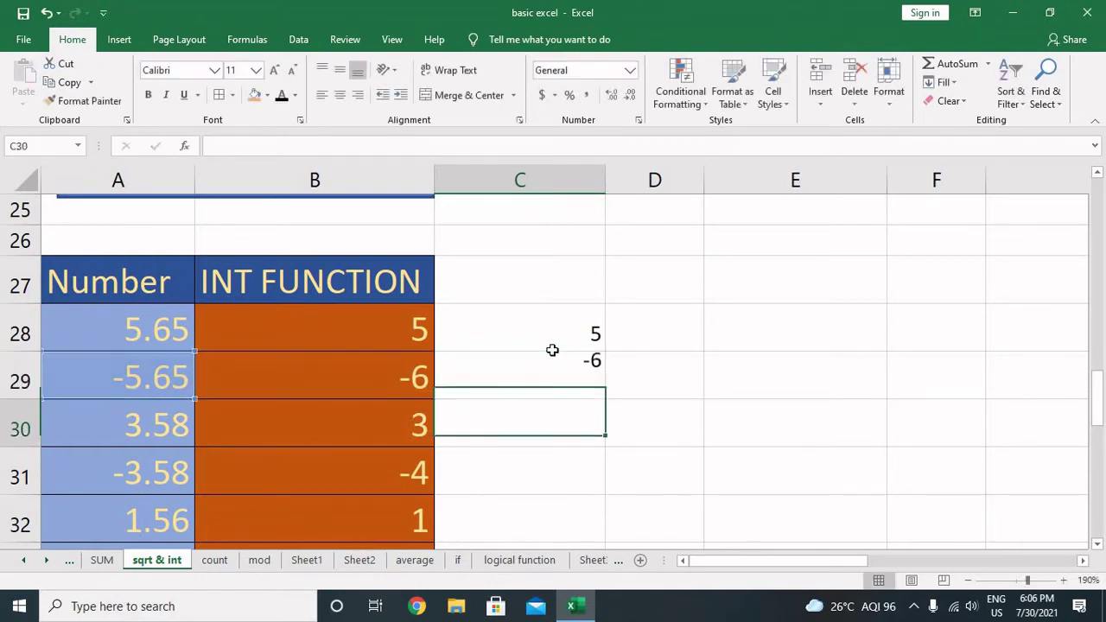
key(Up)
key(Left)
key(Left)
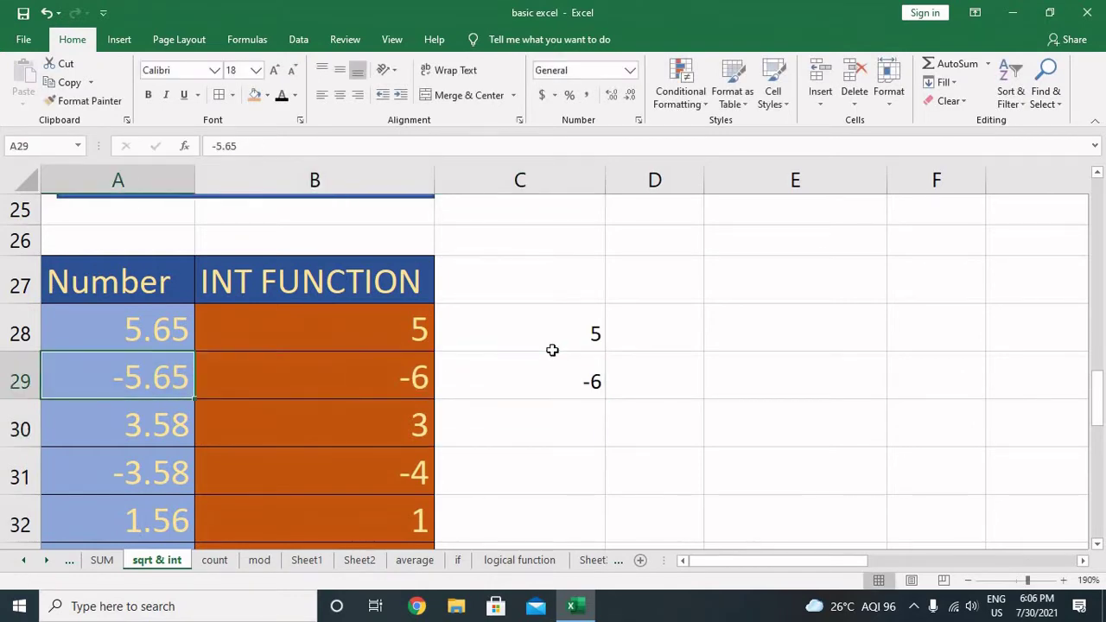
key(Right)
key(Right)
key(Down)
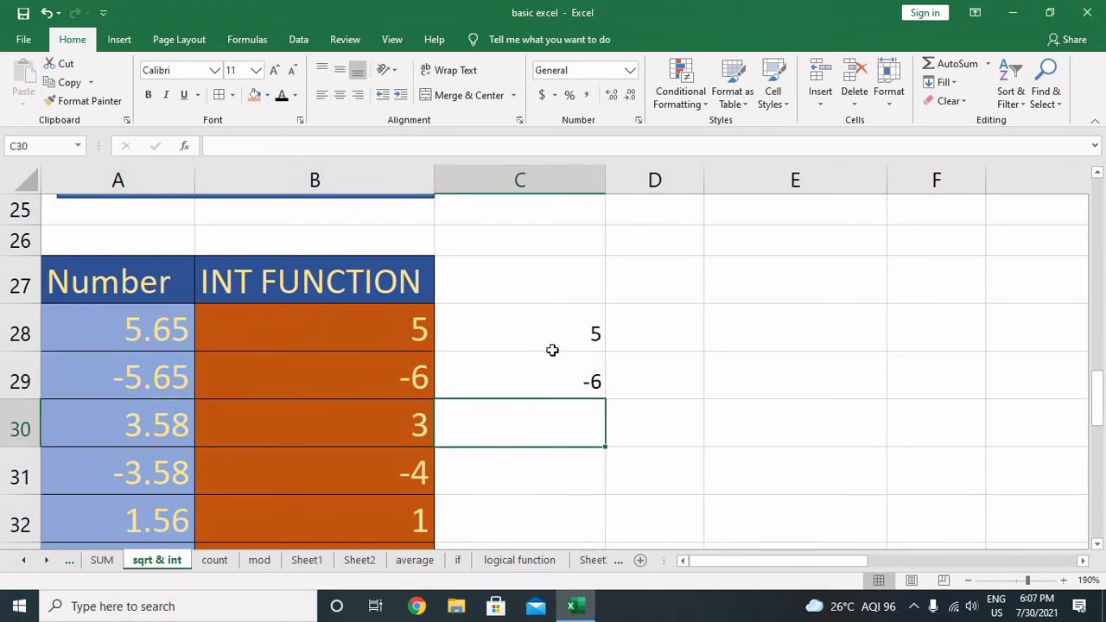
Step: Enter =INT(25.369856) in C30 to get 25 from a typed number
text(=int)
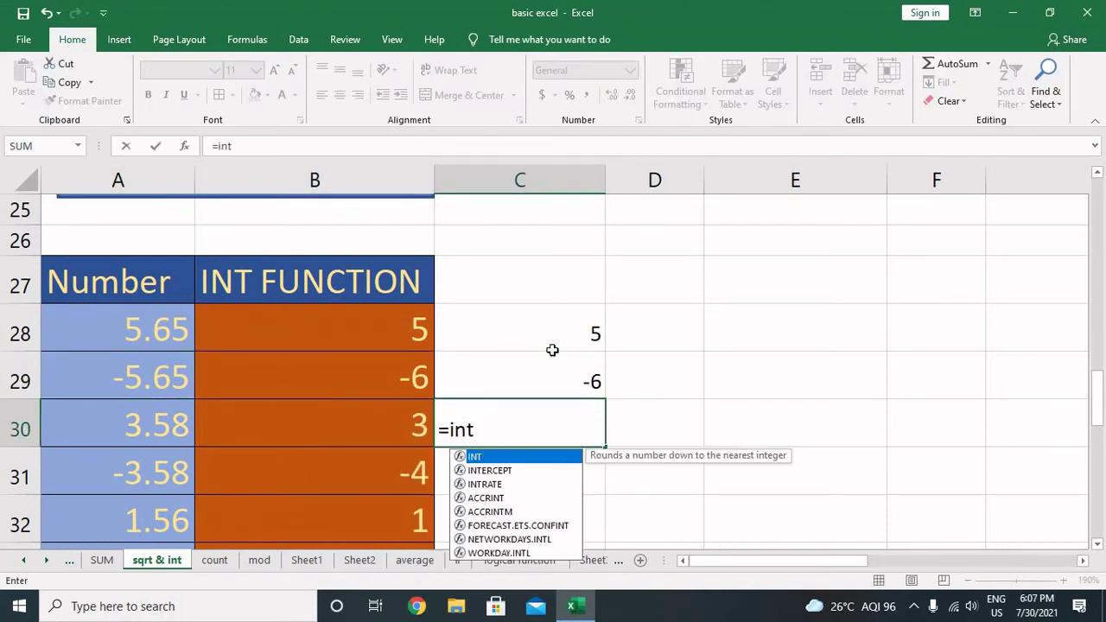
text((25)
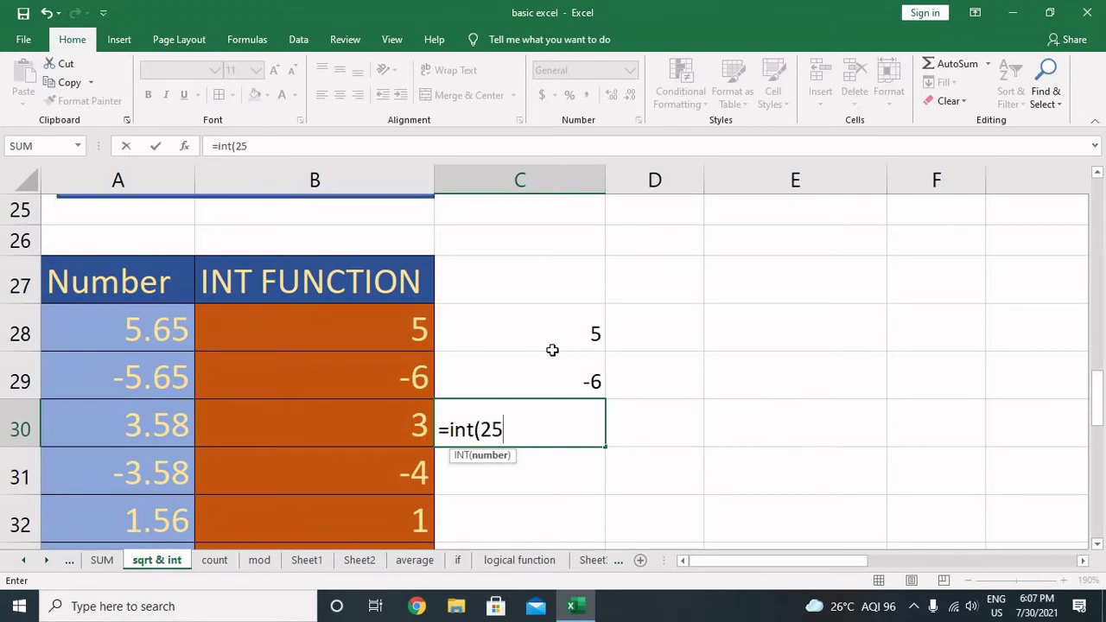
text(.369)
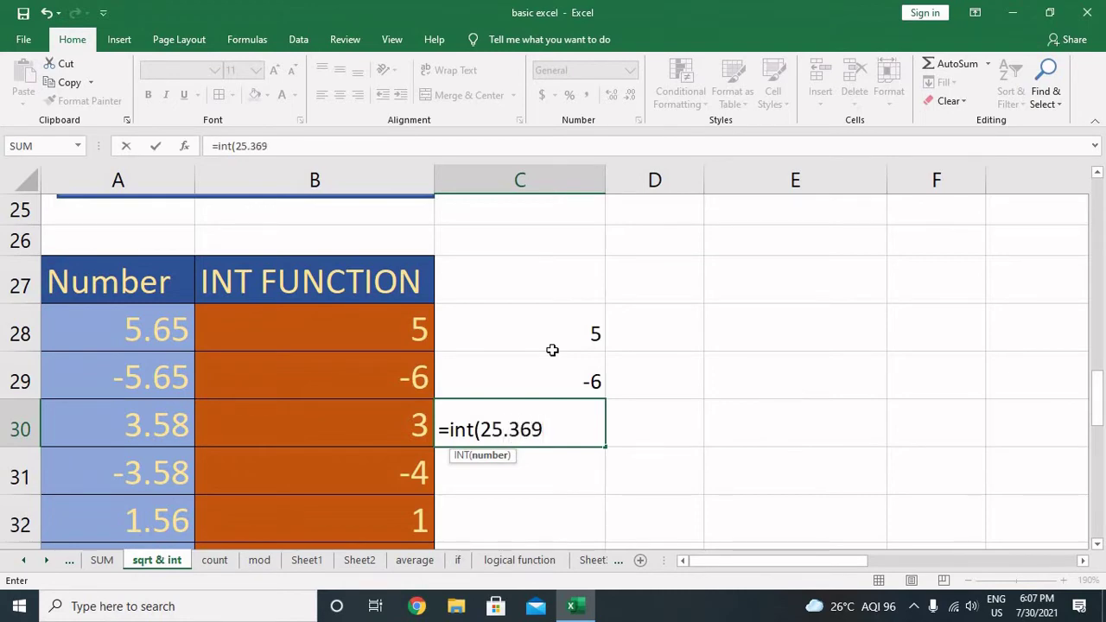
text(856))
key(Return)
key(Up)
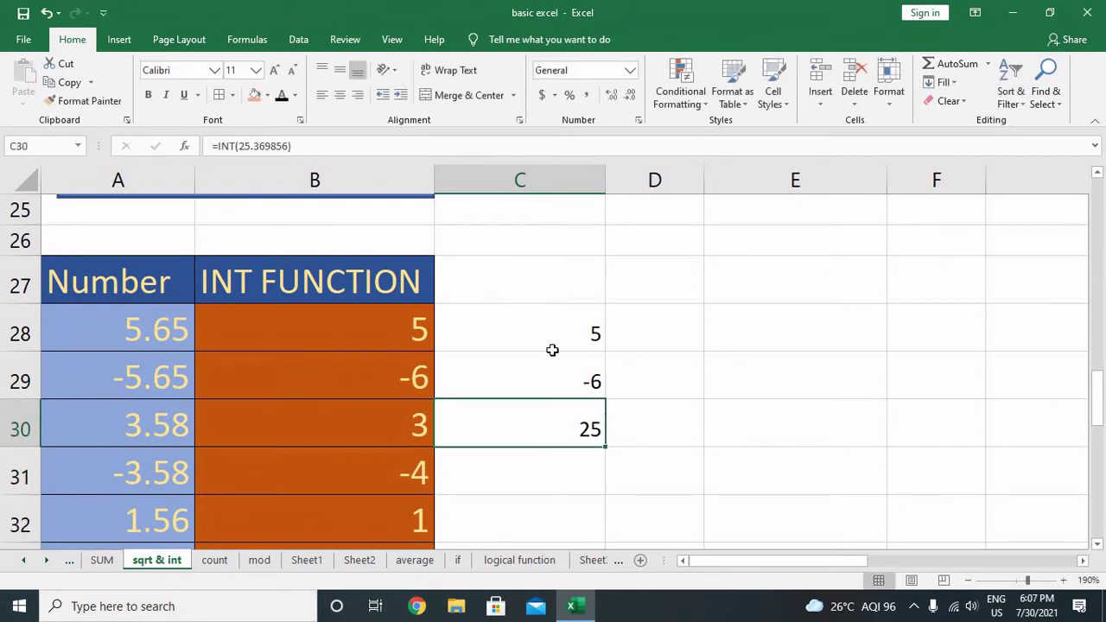
key(Left)
key(Left)
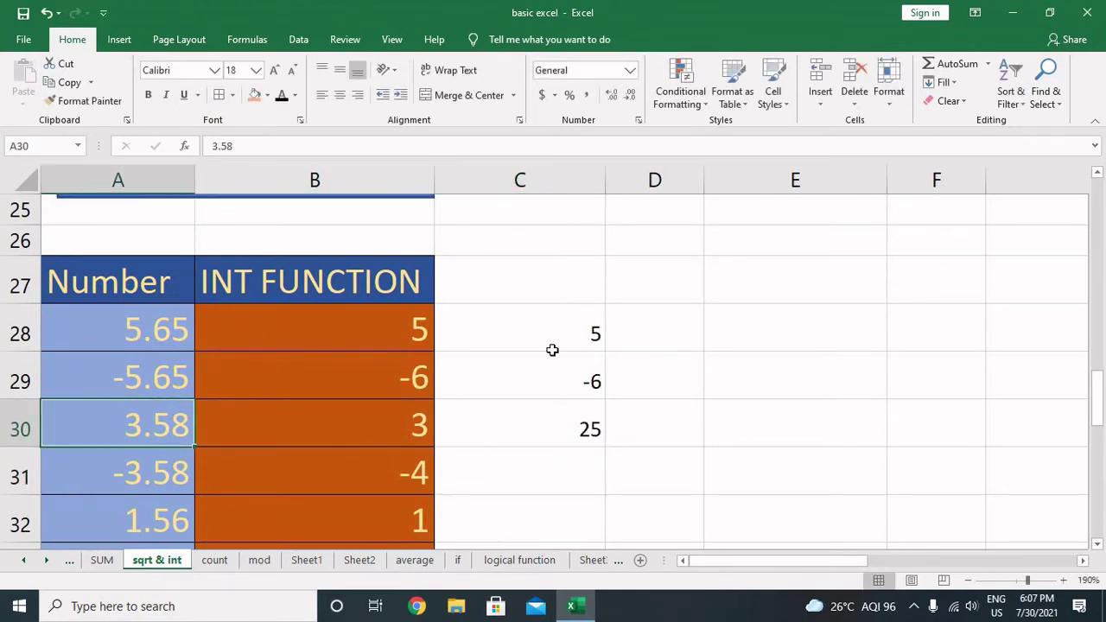
key(Right)
key(Right)
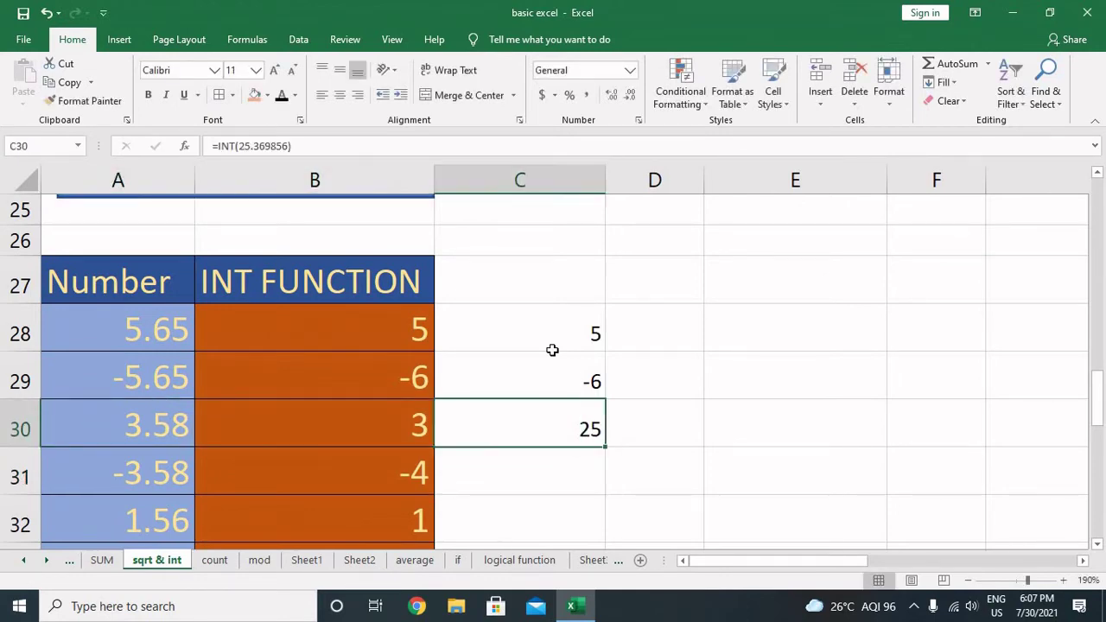
key(Left)
key(Left)
key(Right)
key(Right)
Step: Enter =ABS(A40) in C40 beside the ABS FUNCTION table, returning 5.65
scroll(475, 394, down, 4)
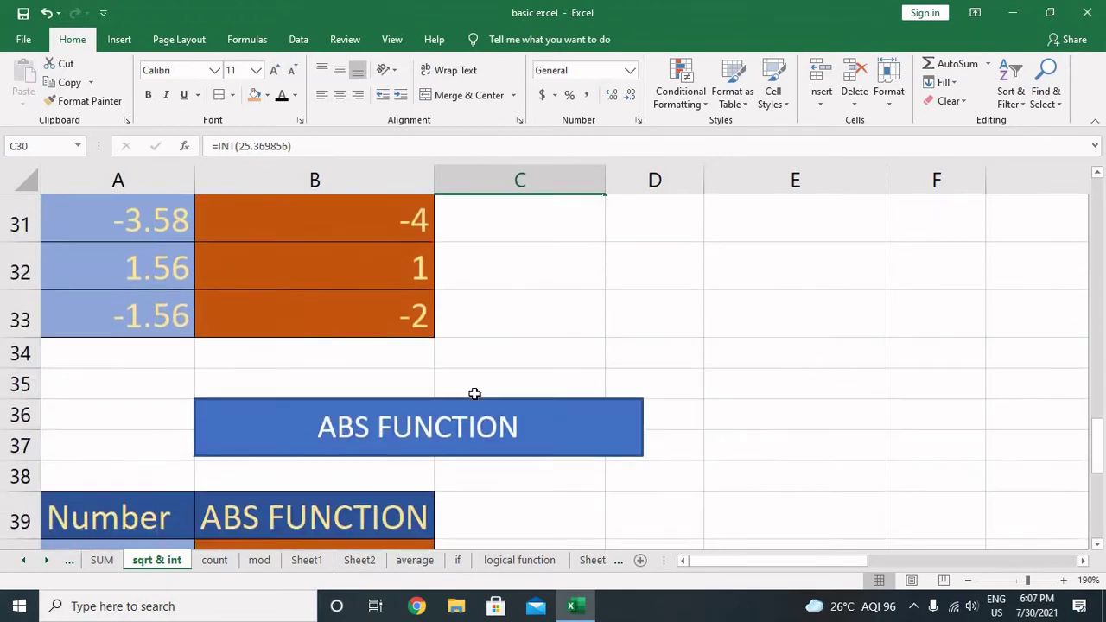
click(482, 334)
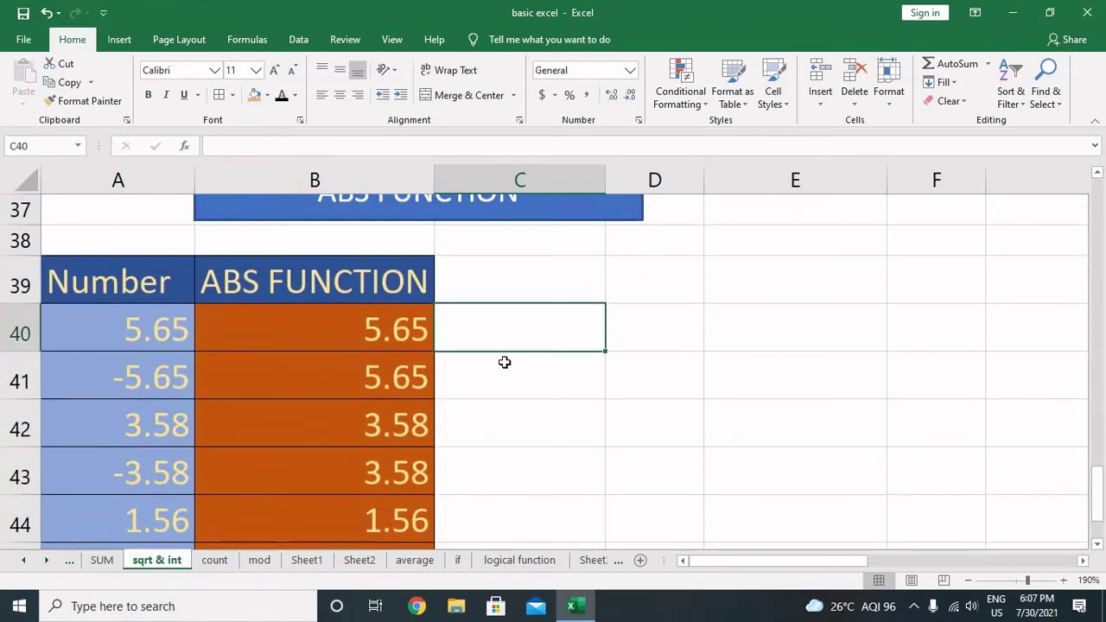
text(=)
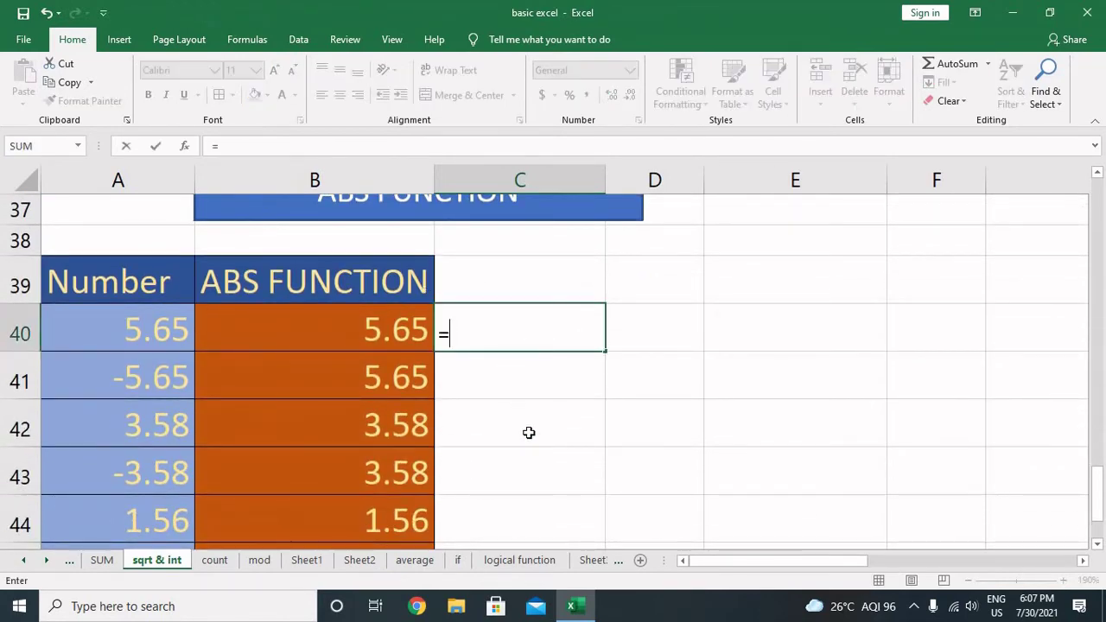
text(abs()
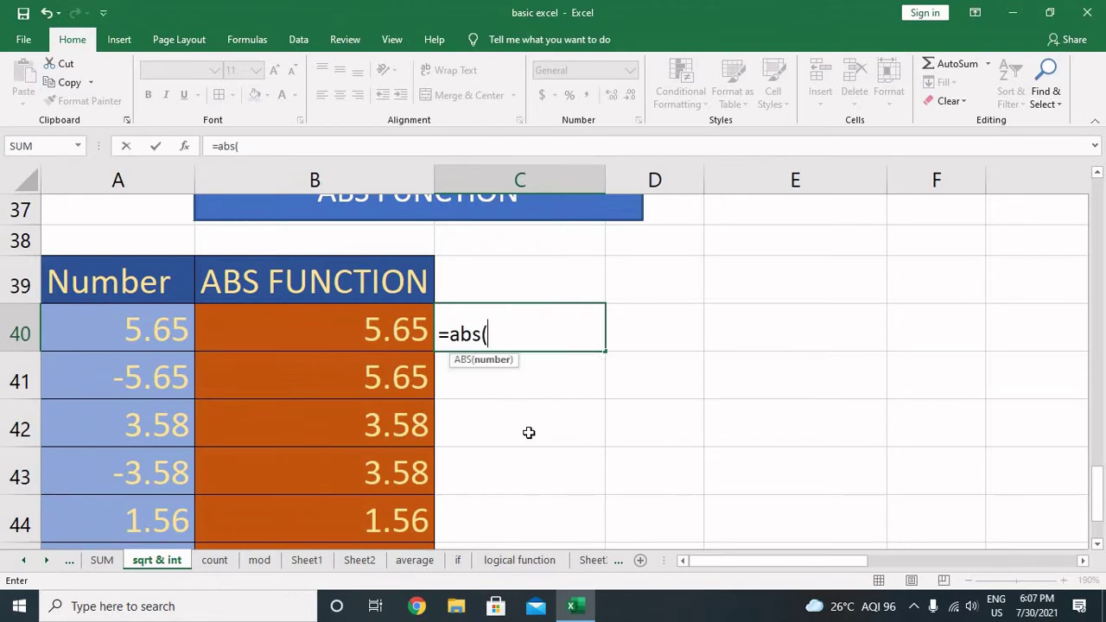
click(162, 333)
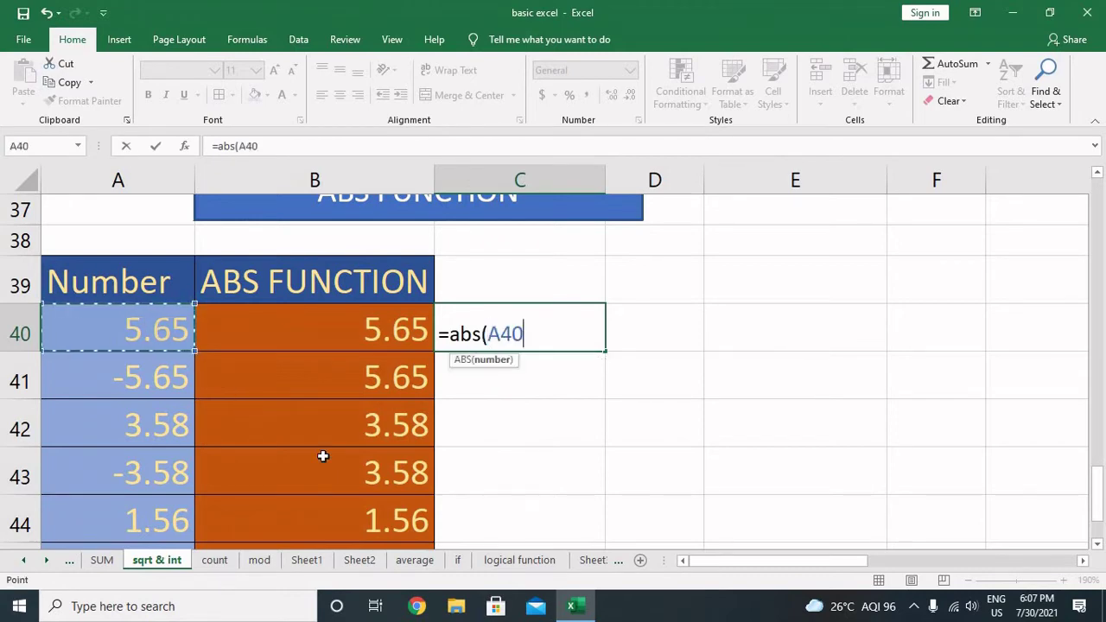
text())
key(Return)
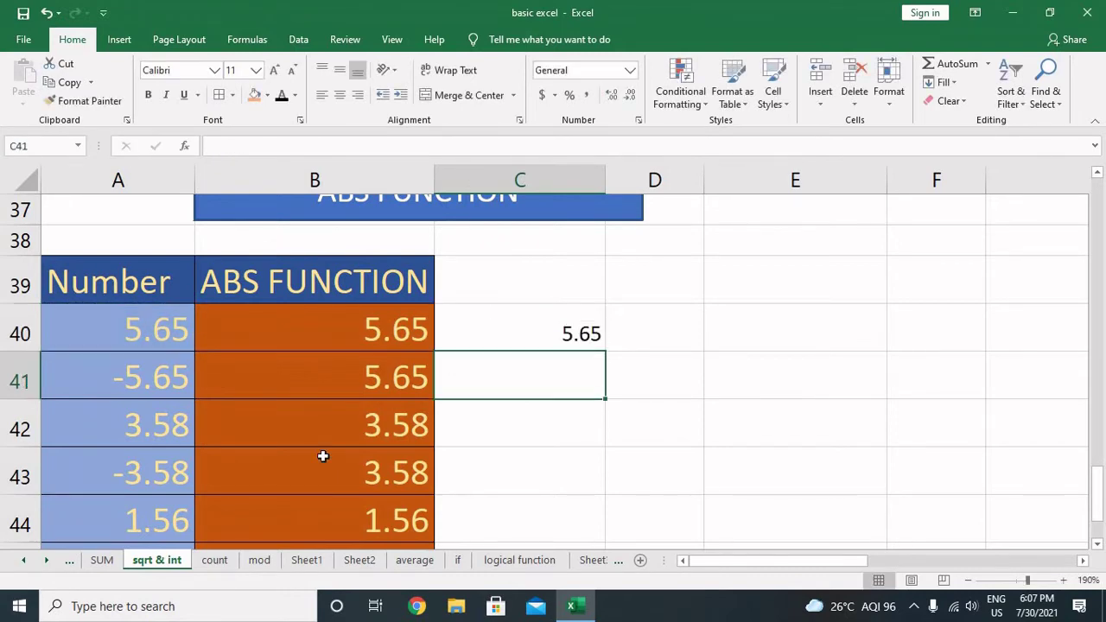
key(Left)
key(Left)
key(Down)
key(Down)
key(Down)
key(Down)
key(Down)
key(Down)
key(Down)
key(Down)
key(Down)
key(Down)
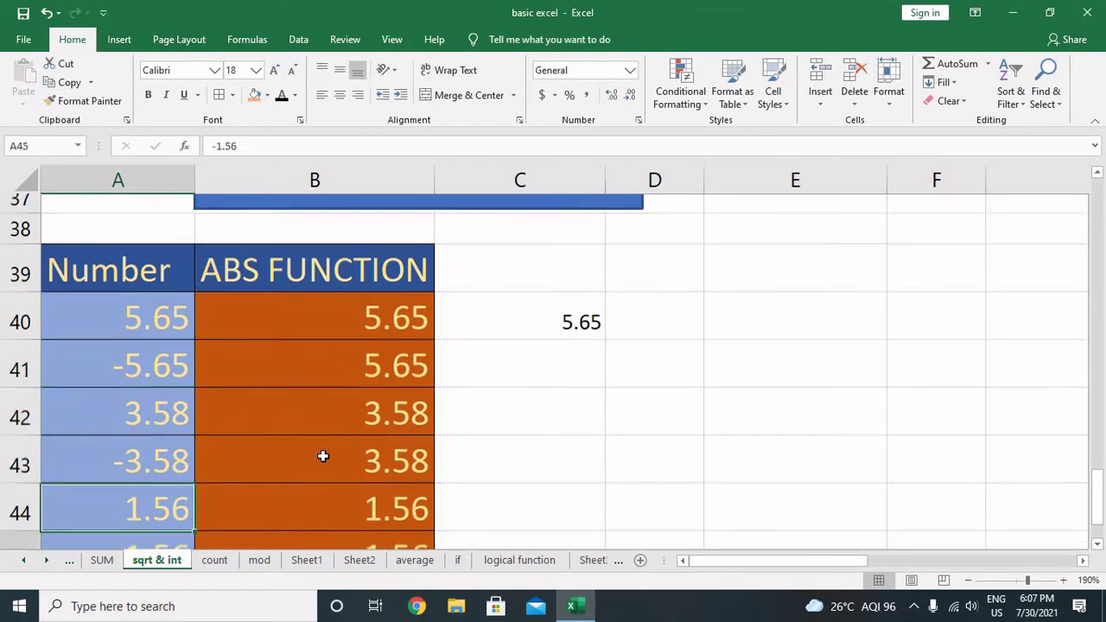
scroll(346, 456, up, 13)
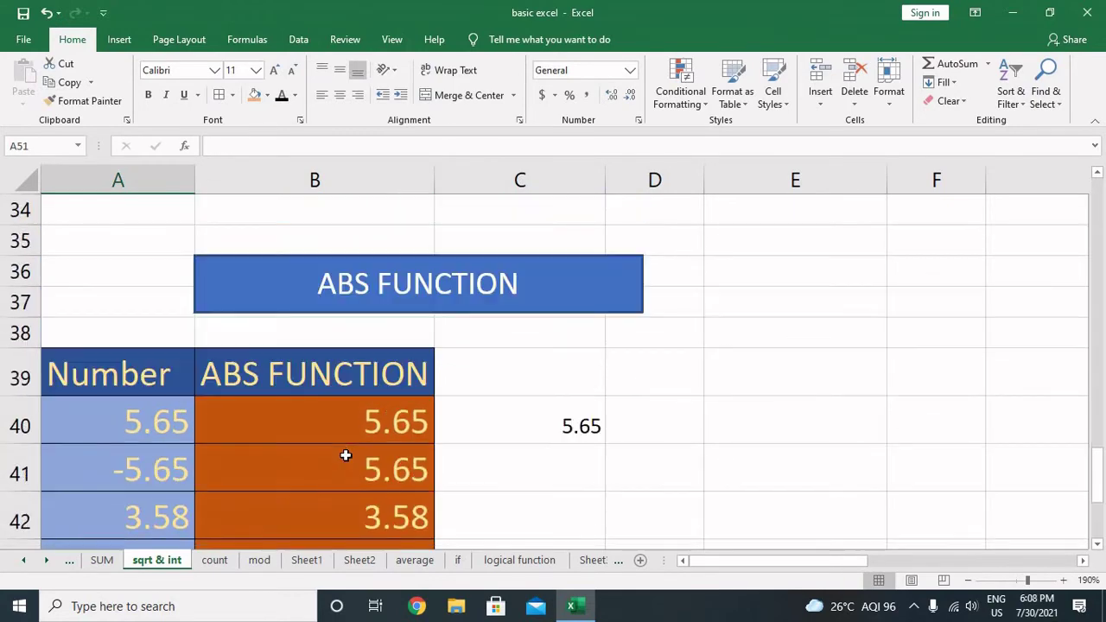
scroll(345, 458, up, 1)
scroll(346, 458, down, 4)
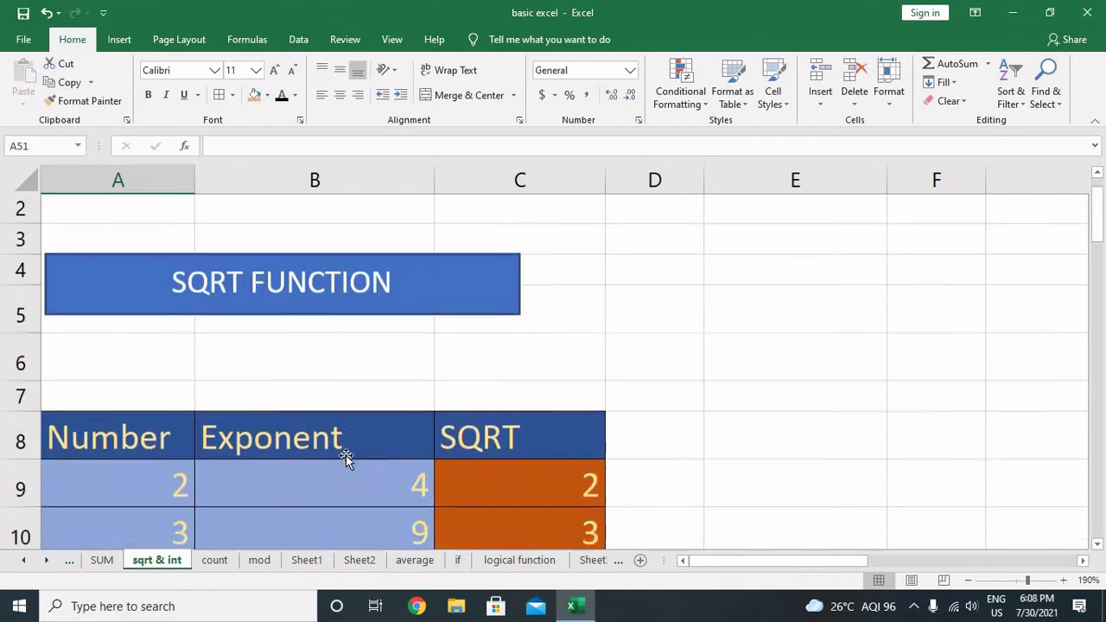
scroll(345, 458, up, 1)
scroll(346, 457, up, 1)
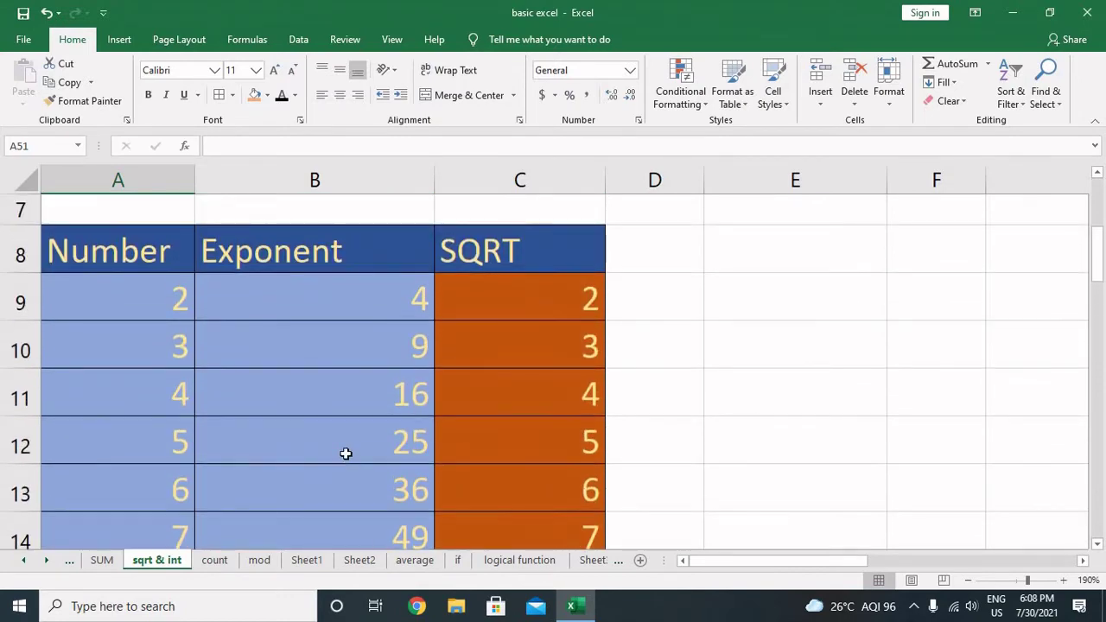
scroll(383, 444, down, 4)
scroll(384, 445, down, 6)
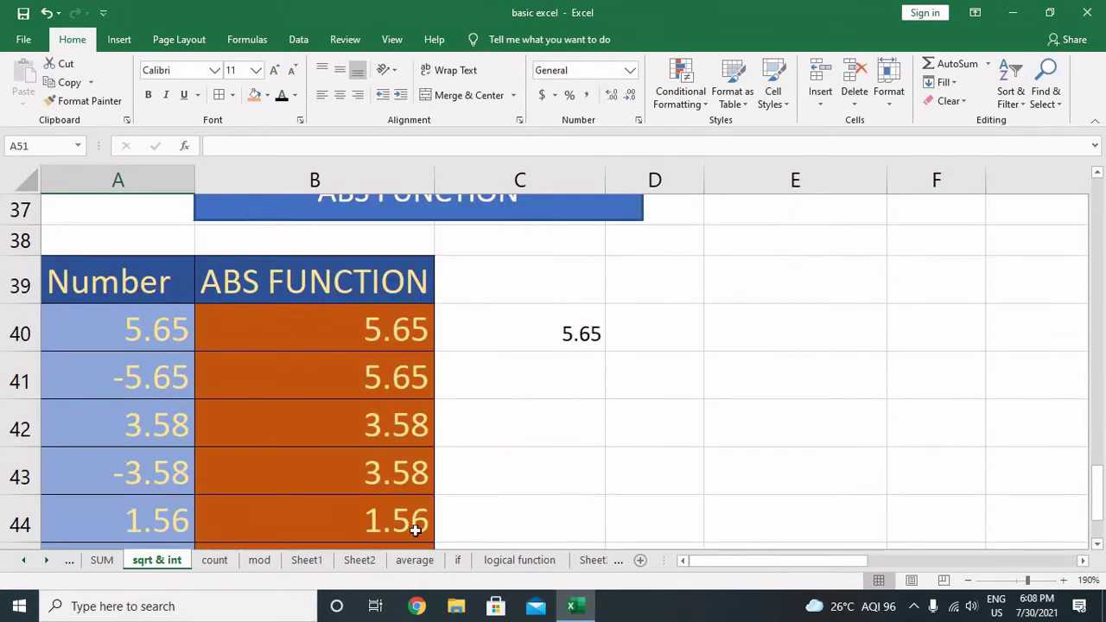
Step: On the SUM sheet, change F53's computer value to -12569, making row 53's total 56619
click(102, 560)
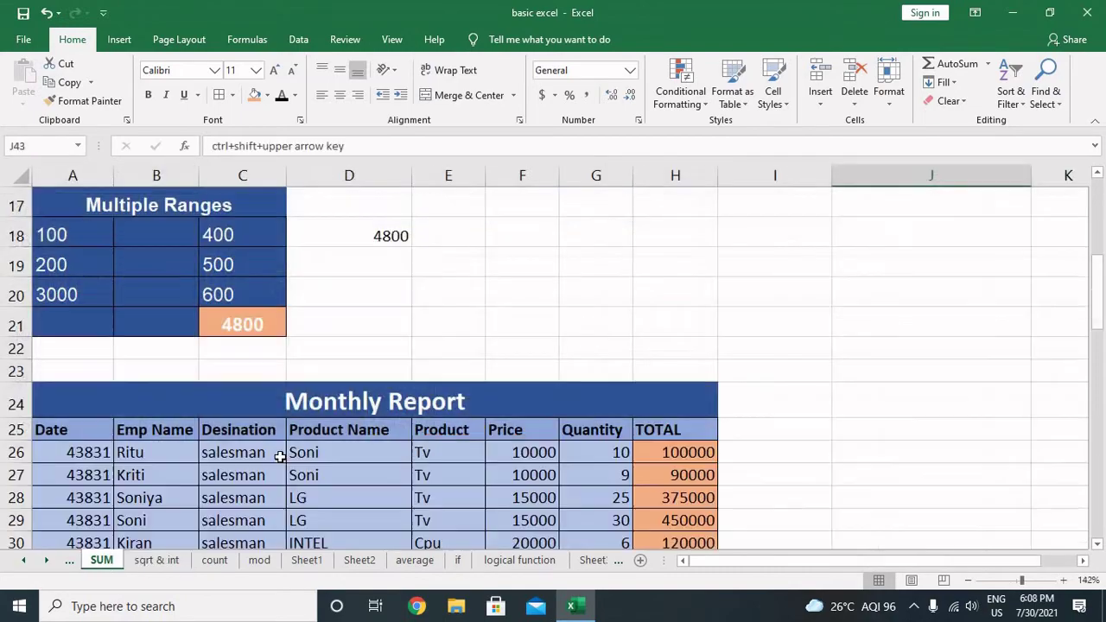
scroll(398, 464, down, 5)
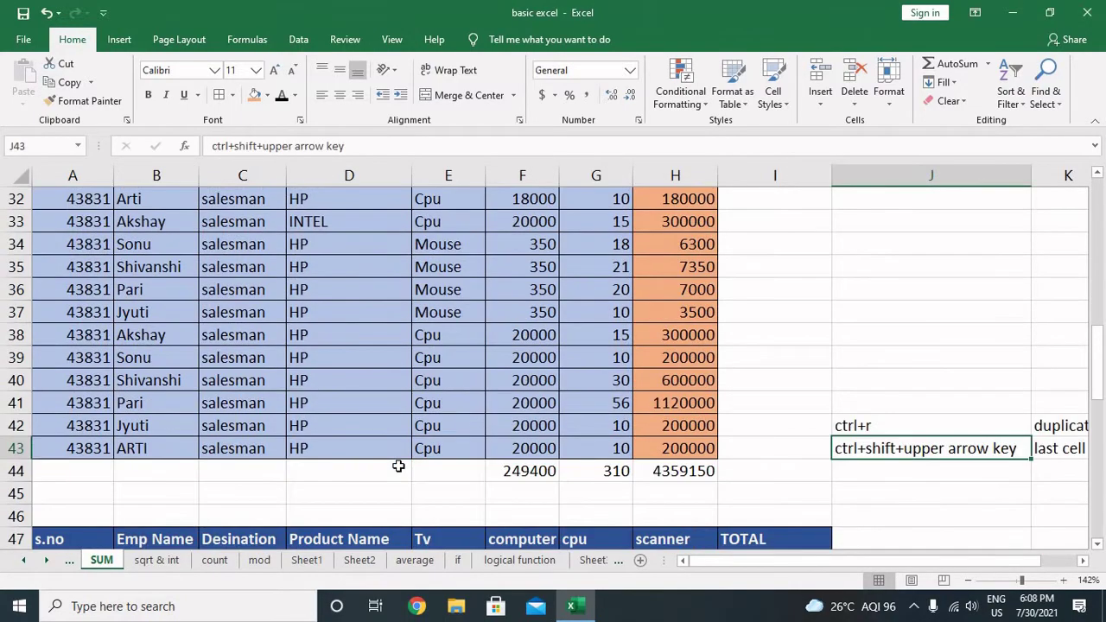
scroll(398, 466, up, 3)
scroll(397, 465, down, 10)
scroll(397, 465, down, 2)
scroll(398, 466, up, 4)
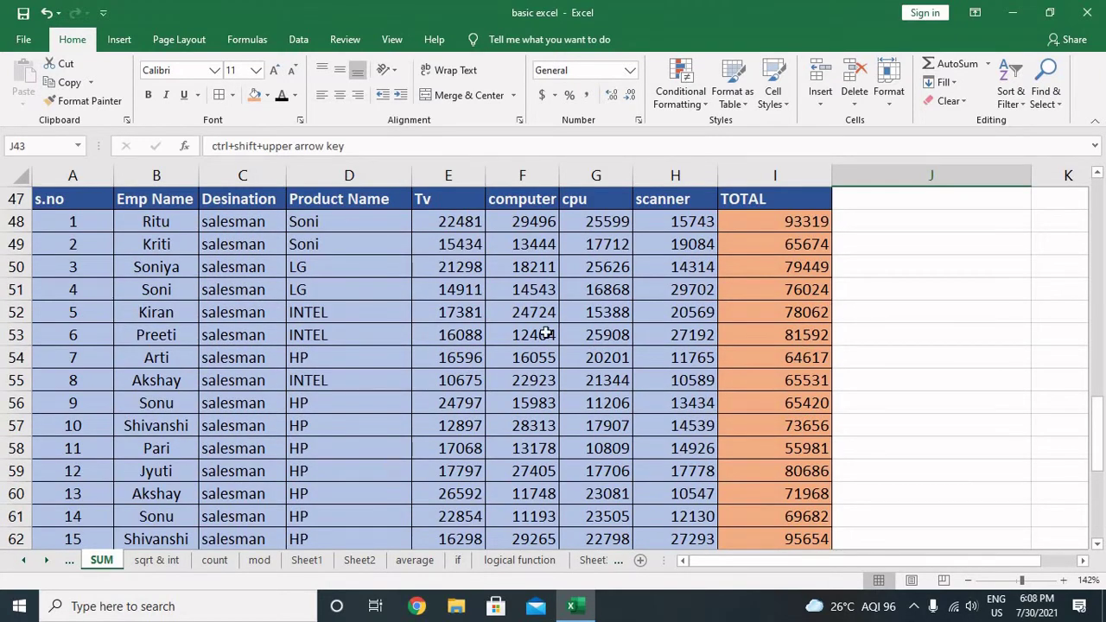
click(547, 335)
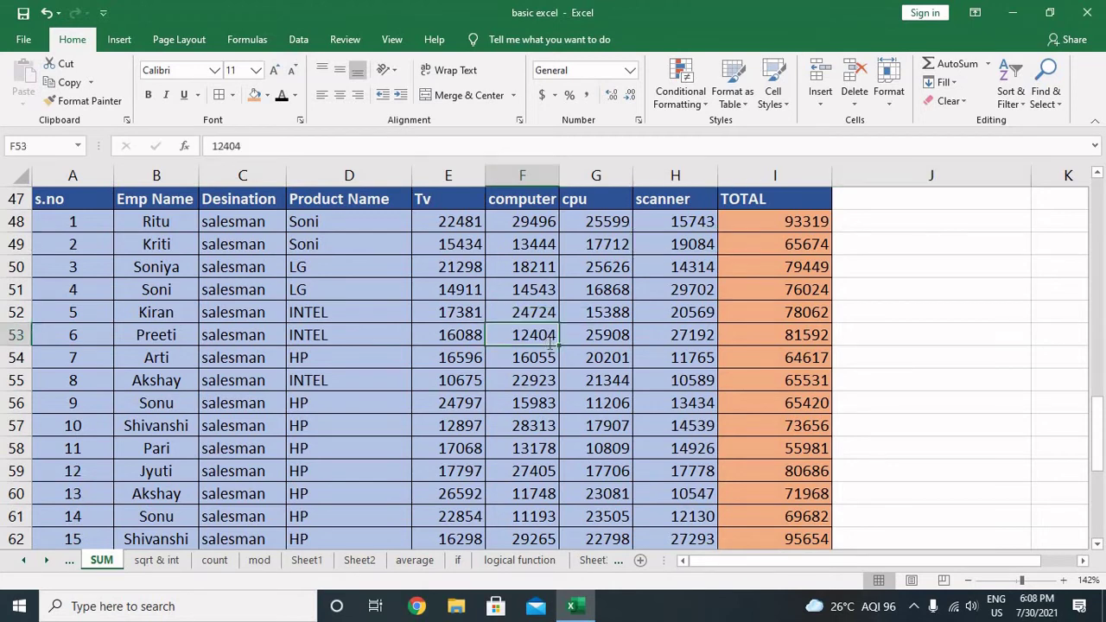
text(=)
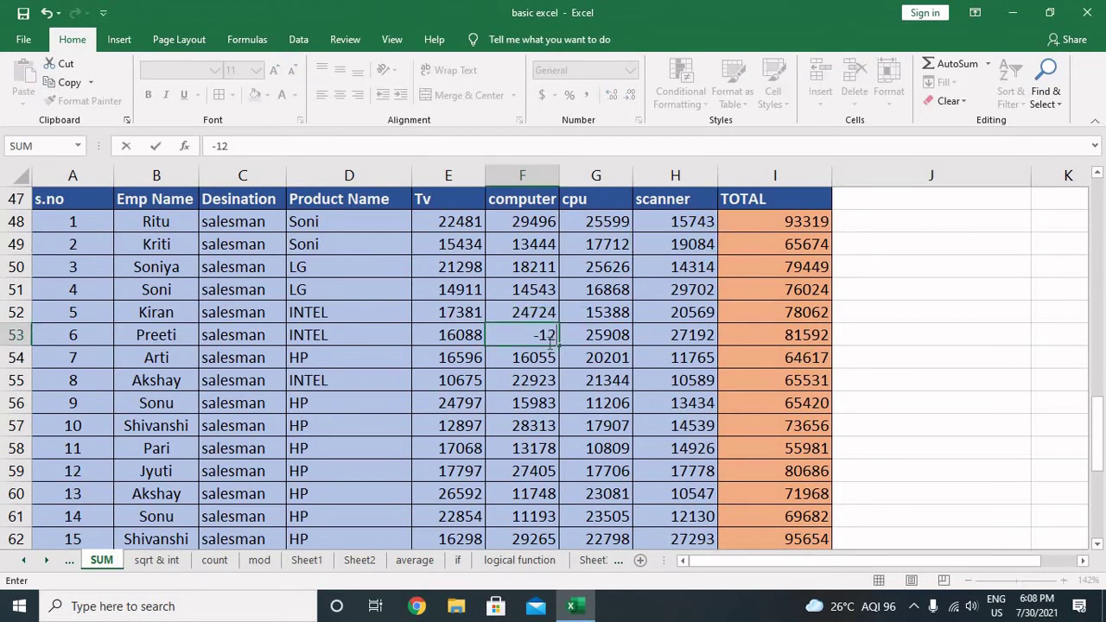
text(1256958)
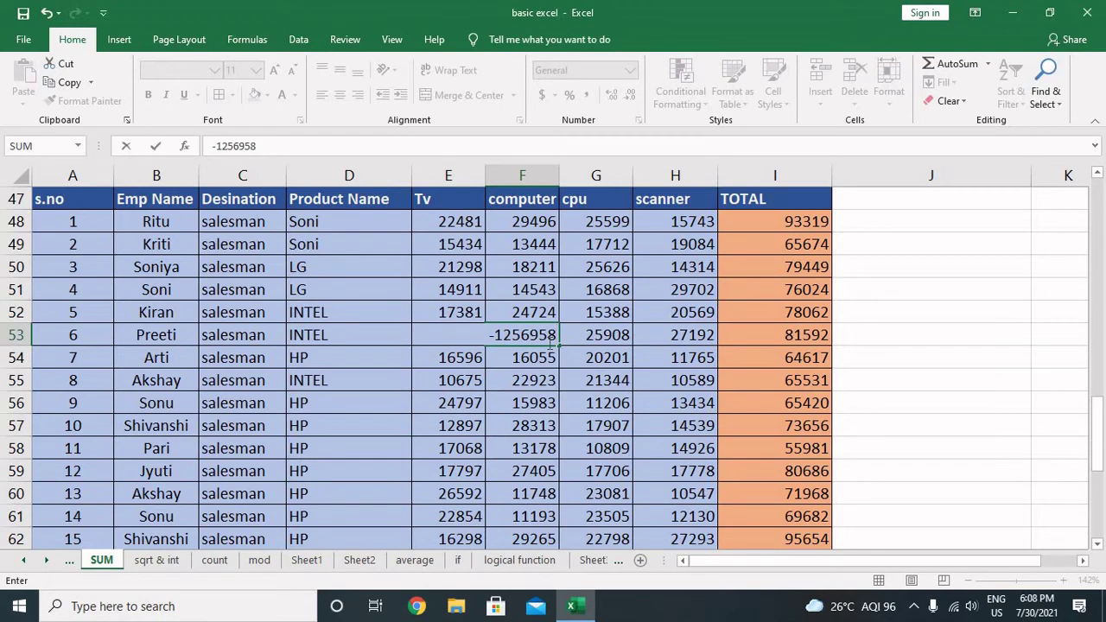
key(BackSpace)
key(BackSpace)
key(Return)
key(Up)
key(Right)
key(Right)
key(Right)
key(Right)
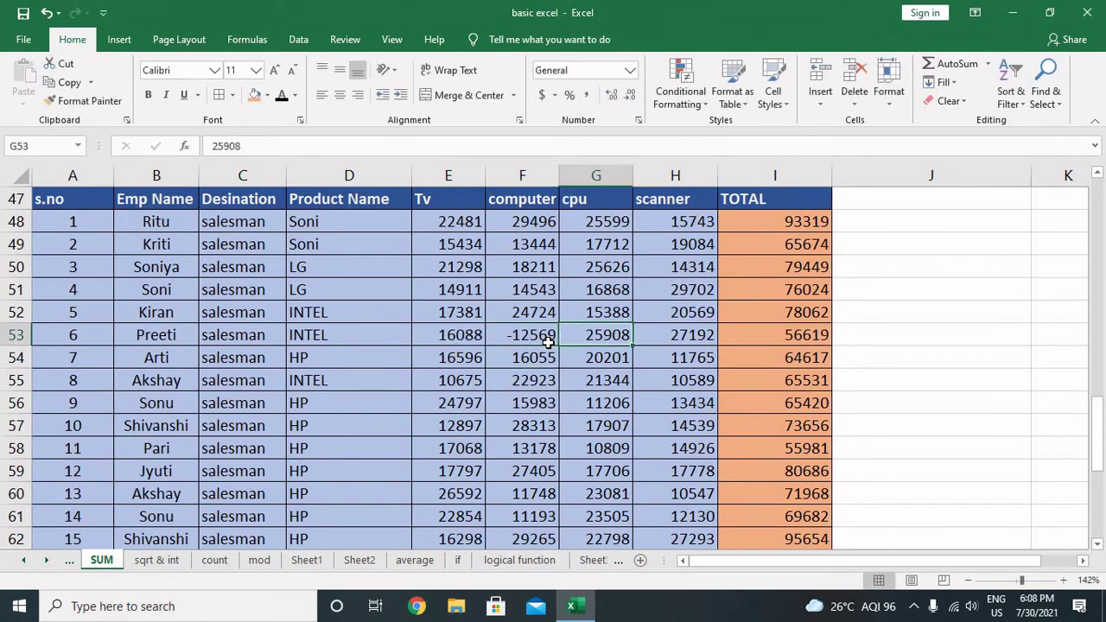
key(Left)
key(Down)
key(Down)
key(Down)
key(Down)
key(Down)
key(Down)
key(Down)
key(Down)
key(Down)
key(Down)
key(Down)
key(Down)
key(Down)
key(Down)
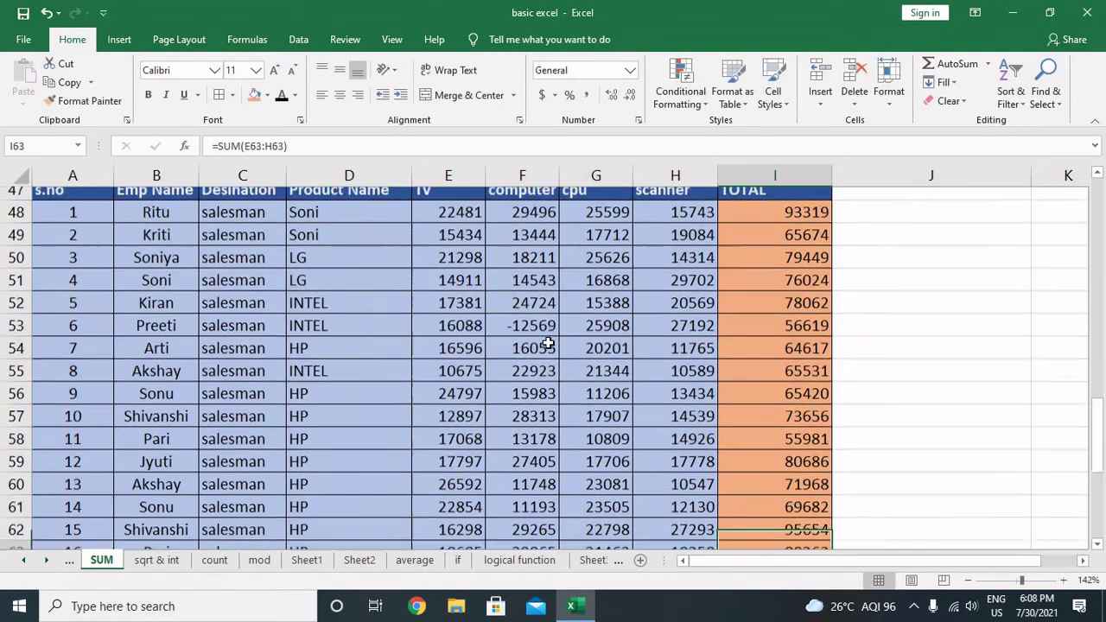
key(Up)
key(Right)
key(Up)
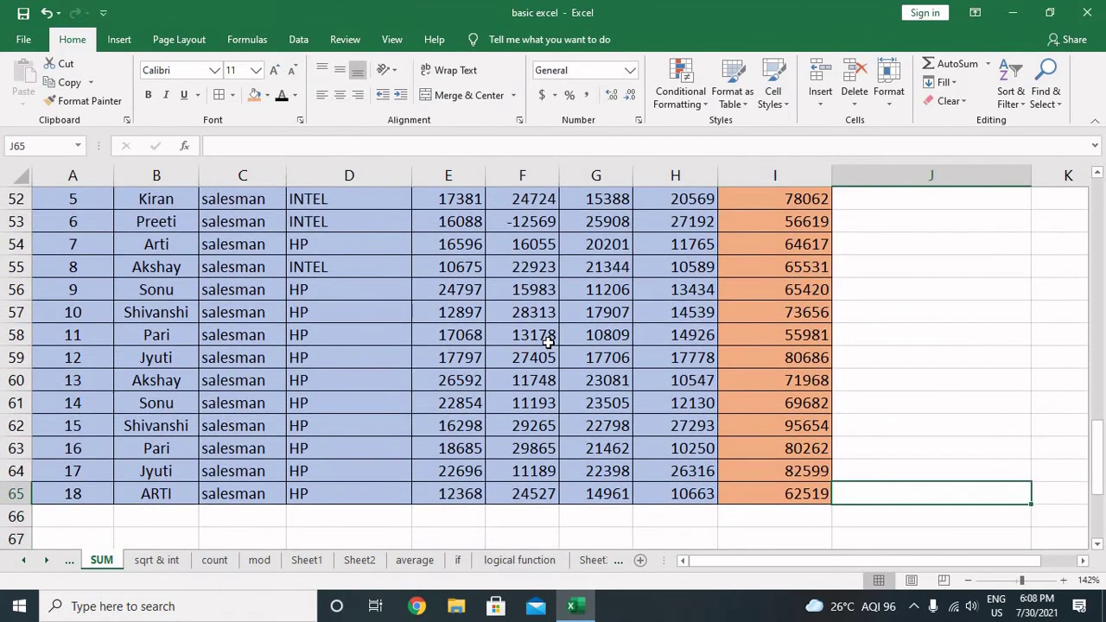
key(Down)
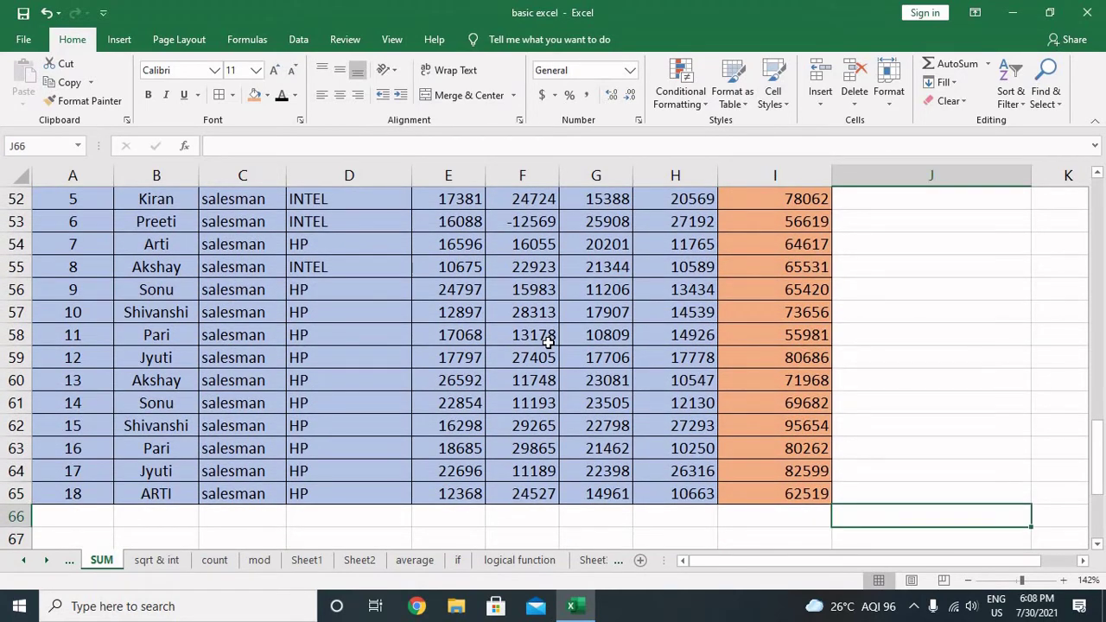
text(2569933655)
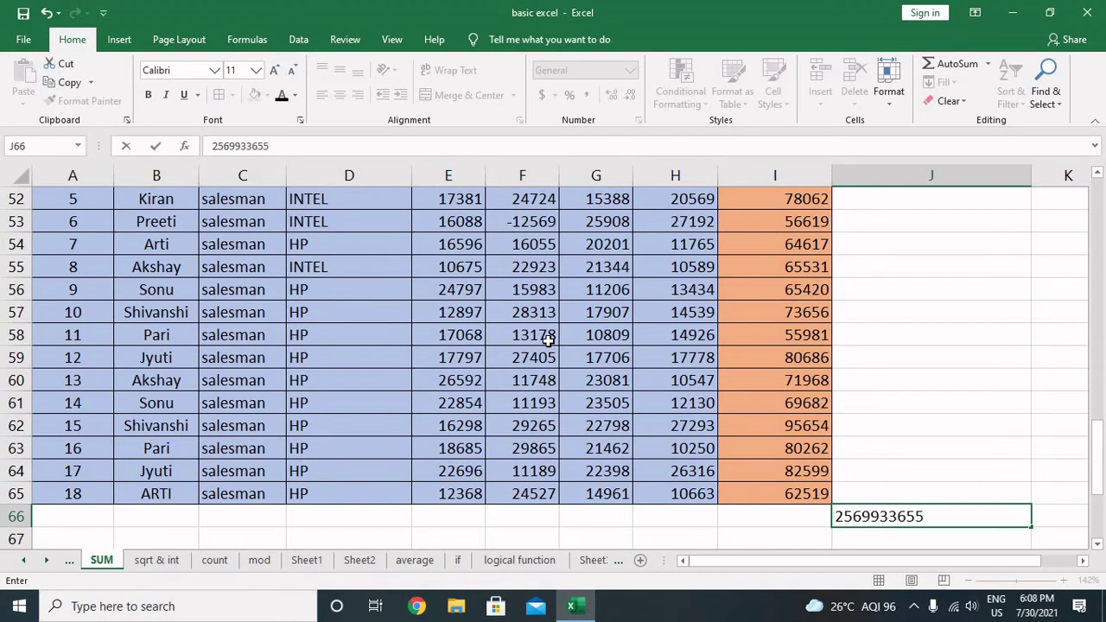
key(Return)
Step: Put 2458965 in I66 under the TOTAL column
key(Up)
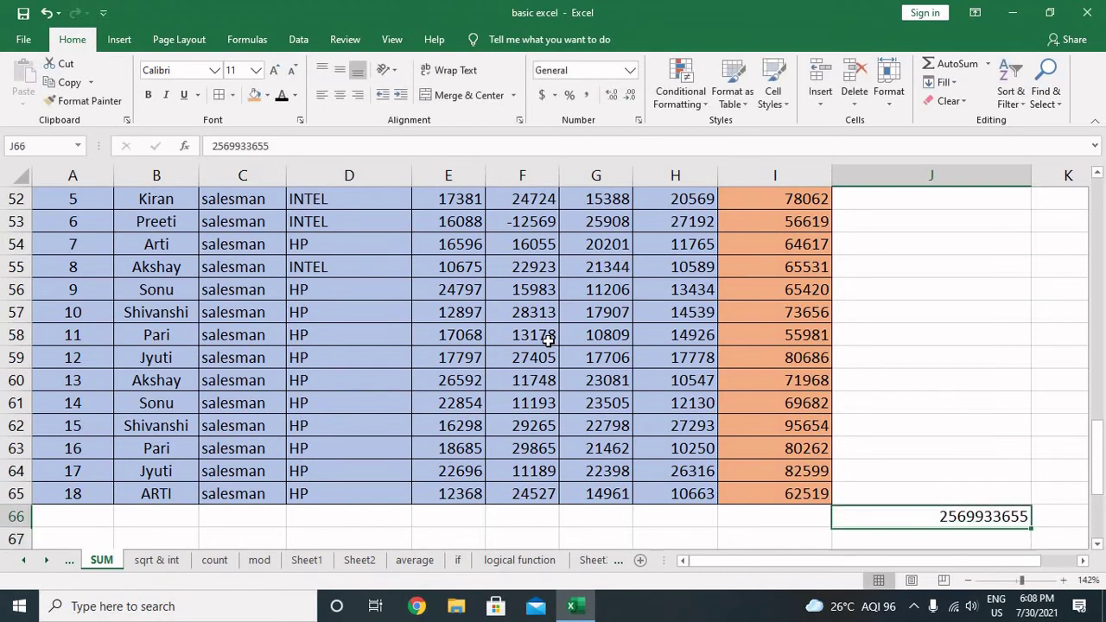
key(Left)
key(Left)
key(Right)
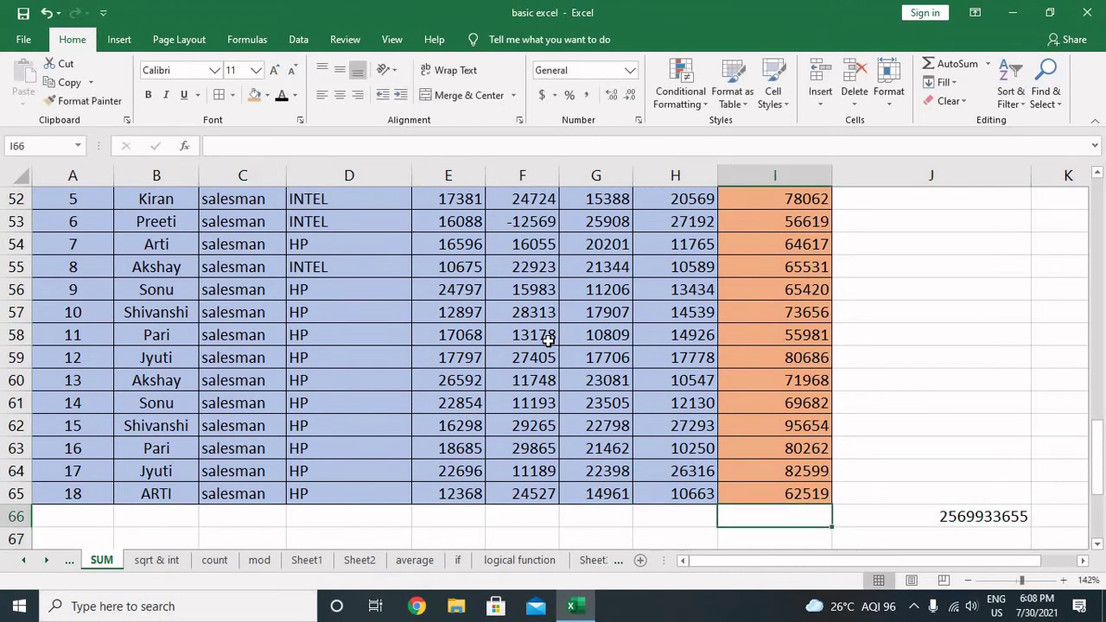
text(2458965)
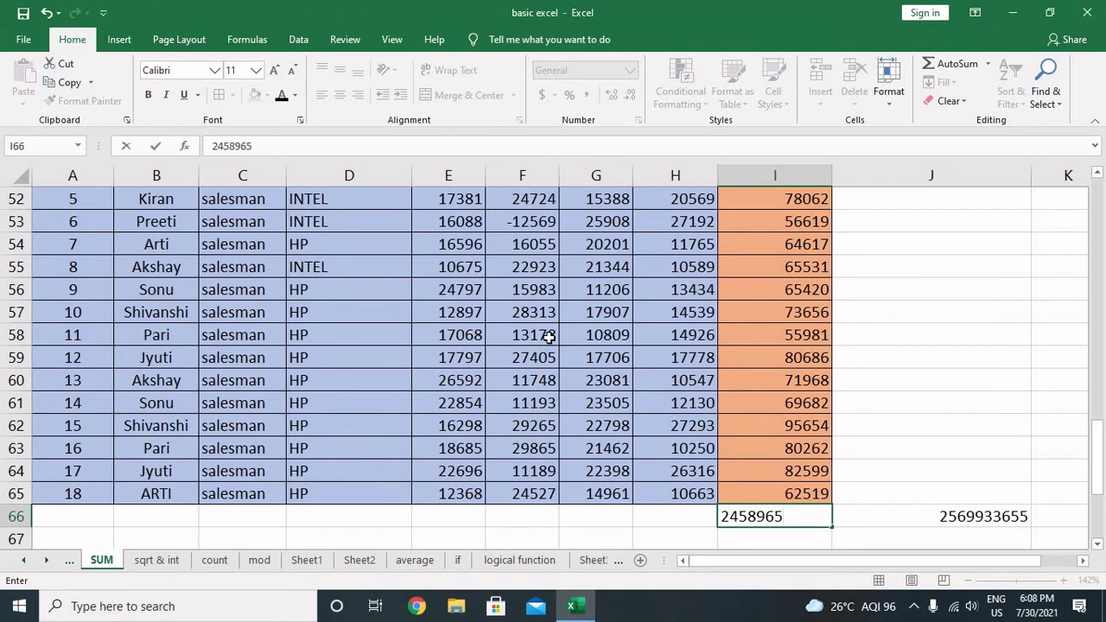
key(Return)
key(Right)
key(Up)
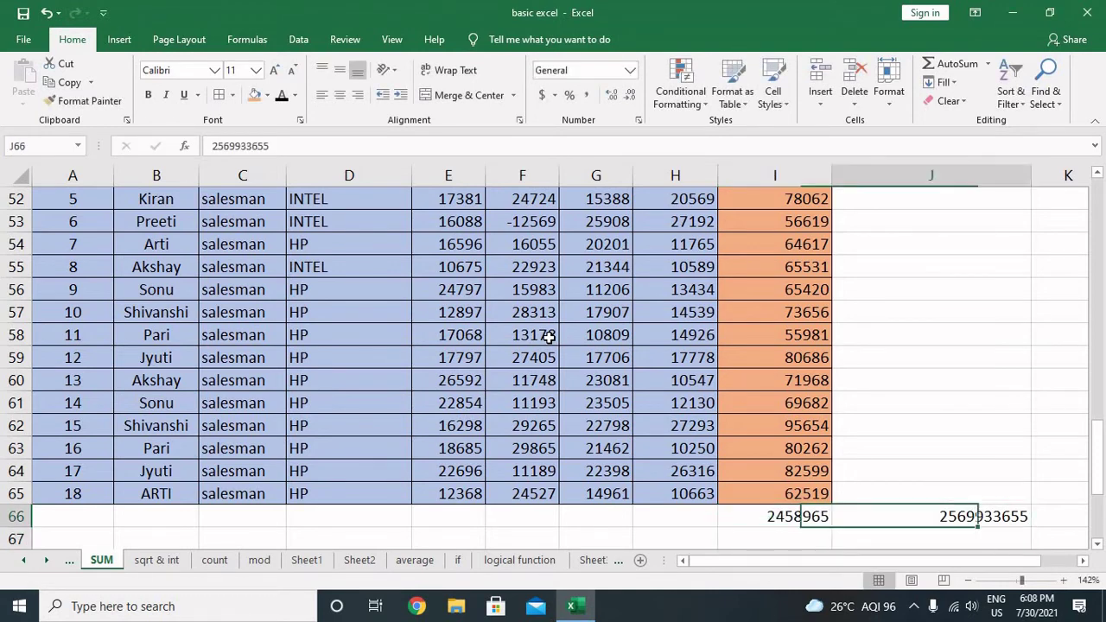
key(Left)
key(Up)
key(Up)
key(Up)
key(Up)
key(Up)
key(Up)
key(Up)
key(Up)
key(Up)
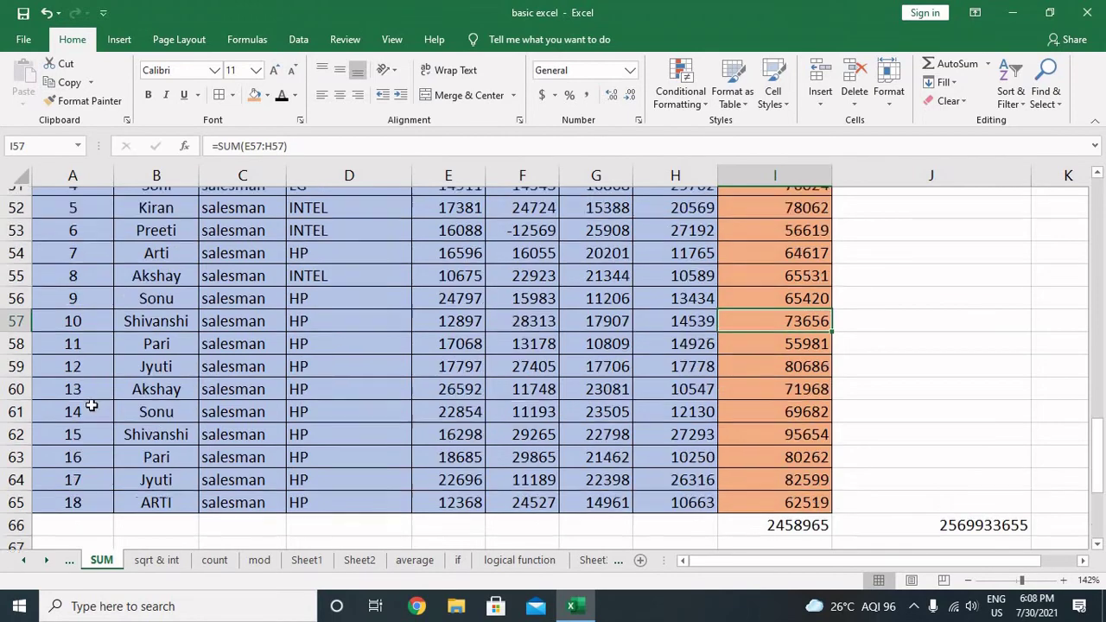
Step: Scroll back up and select J48 beside the first data row
scroll(346, 389, up, 3)
scroll(536, 378, down, 1)
scroll(536, 378, down, 2)
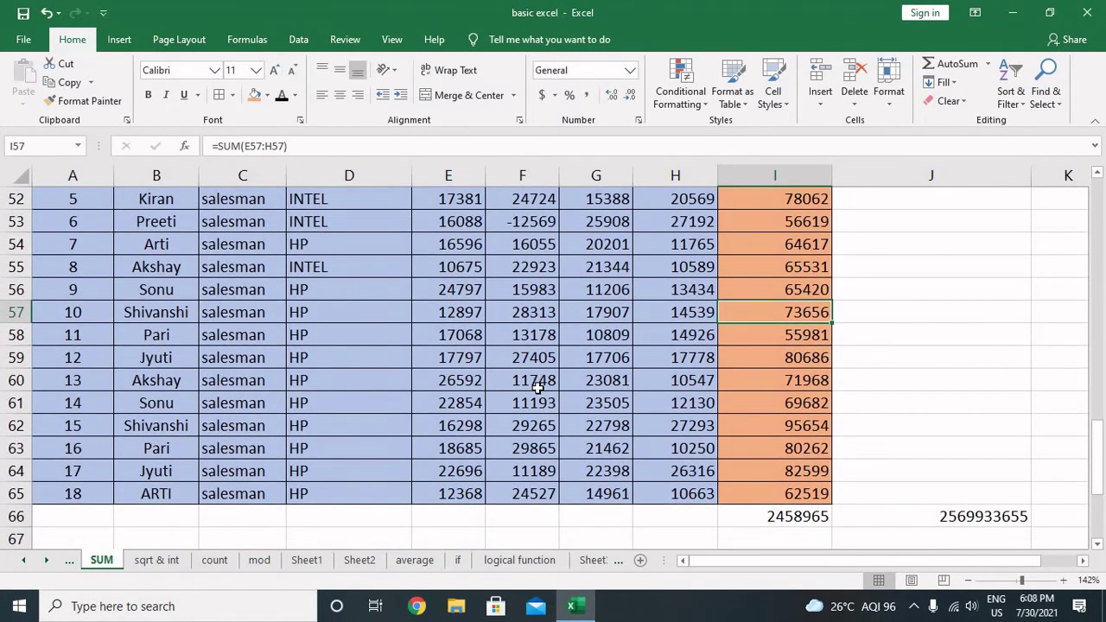
scroll(568, 390, up, 2)
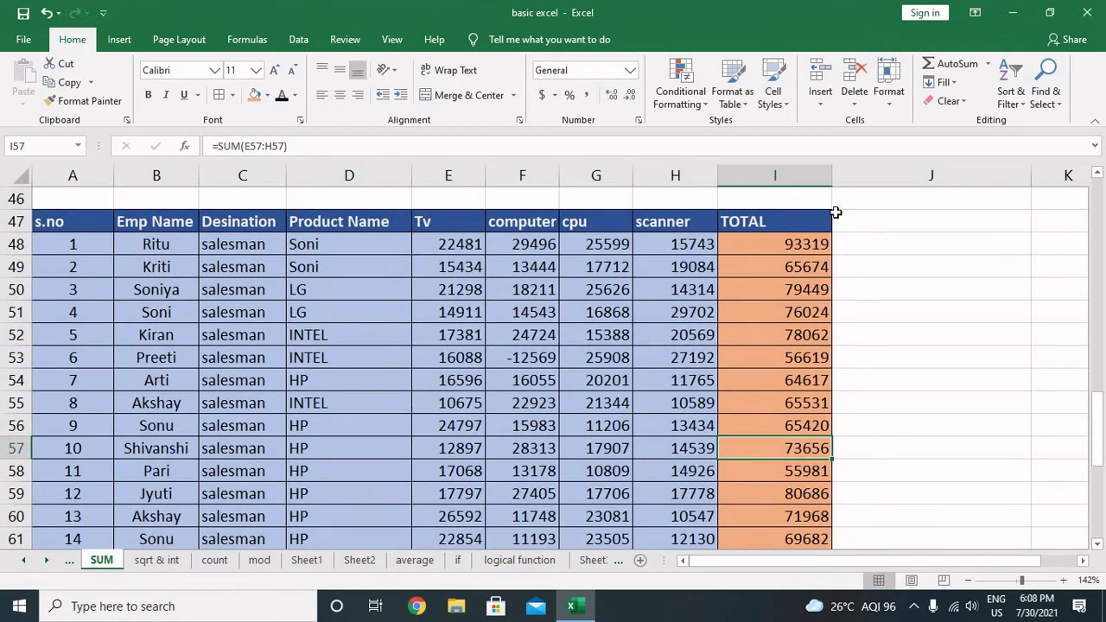
click(868, 249)
Step: Enter =ABS(E48) in J48 and fill it down to J65
text(=s)
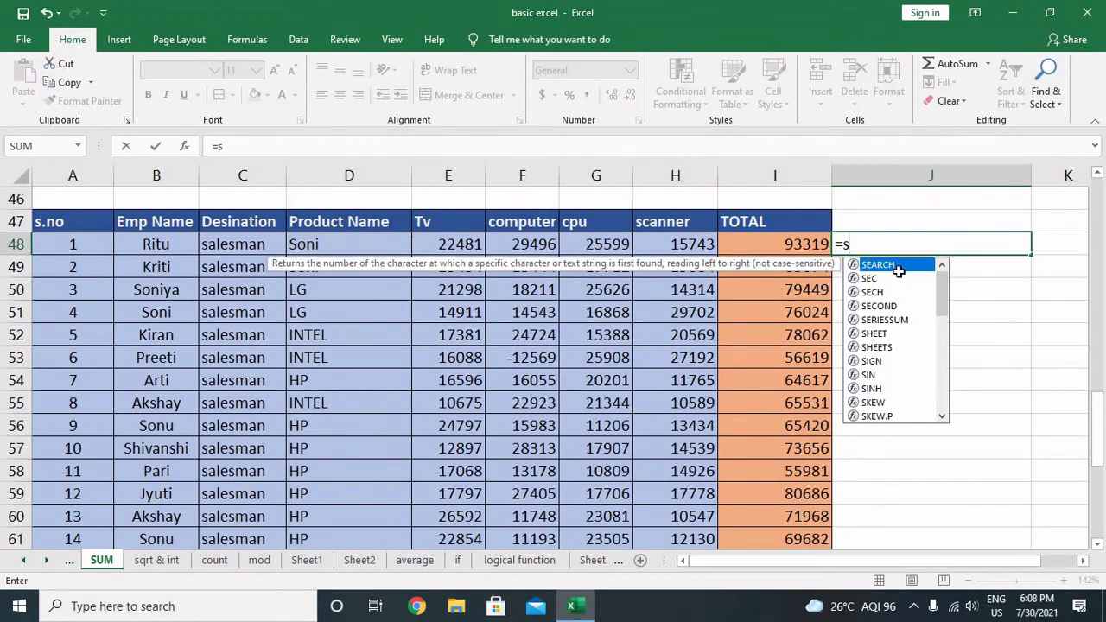
key(BackSpace)
text(abs)
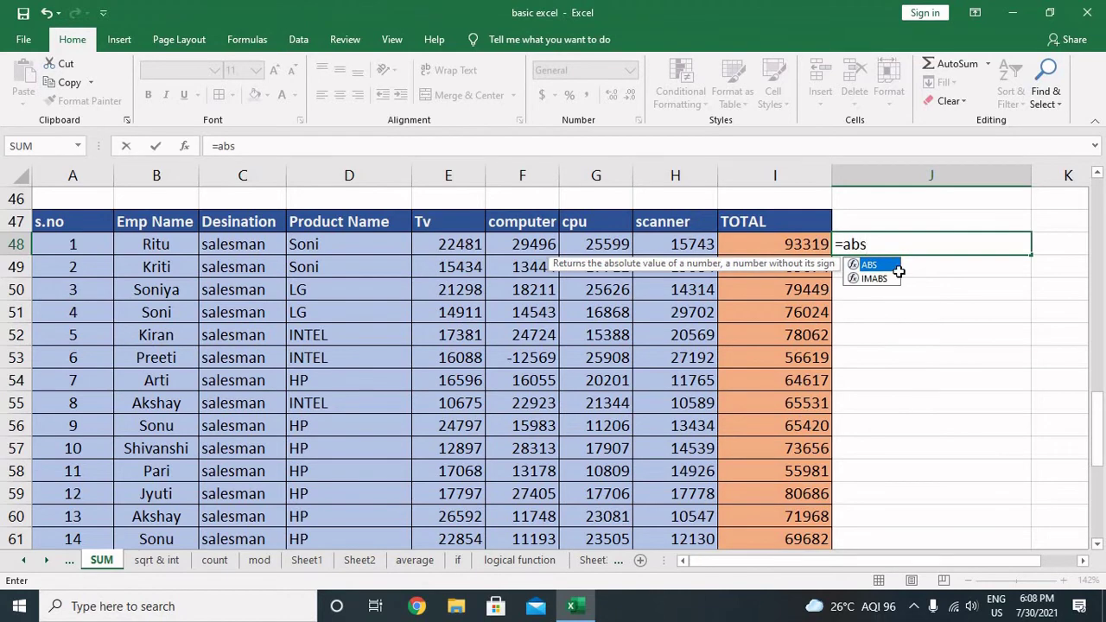
text(()
key(Left)
key(Left)
key(Left)
key(Left)
key(Left)
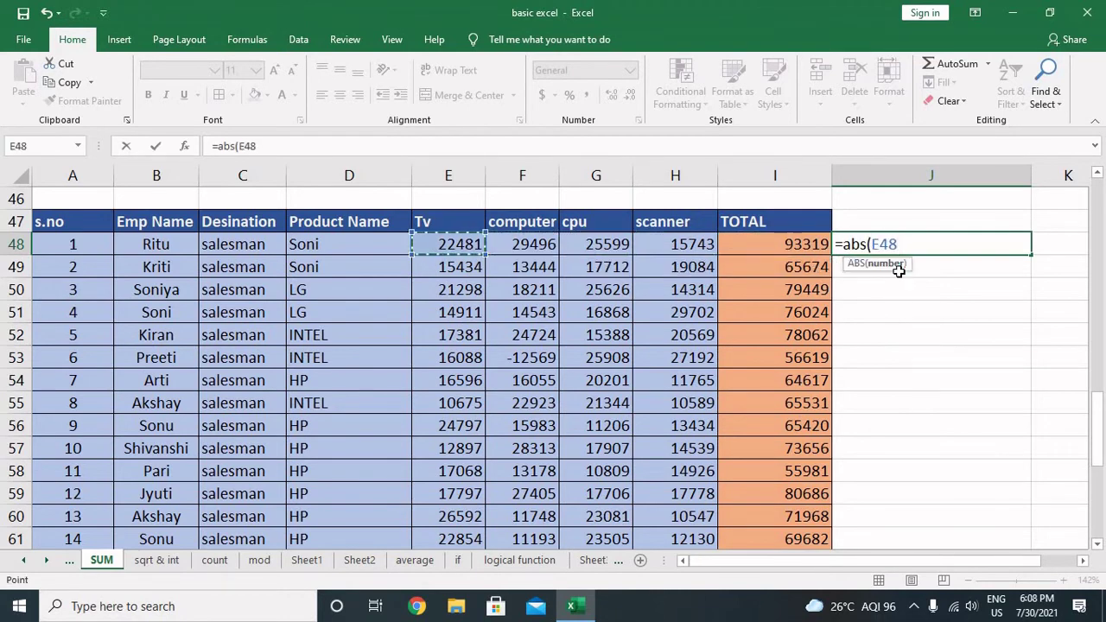
text())
key(Return)
key(Up)
key(shift+Down)
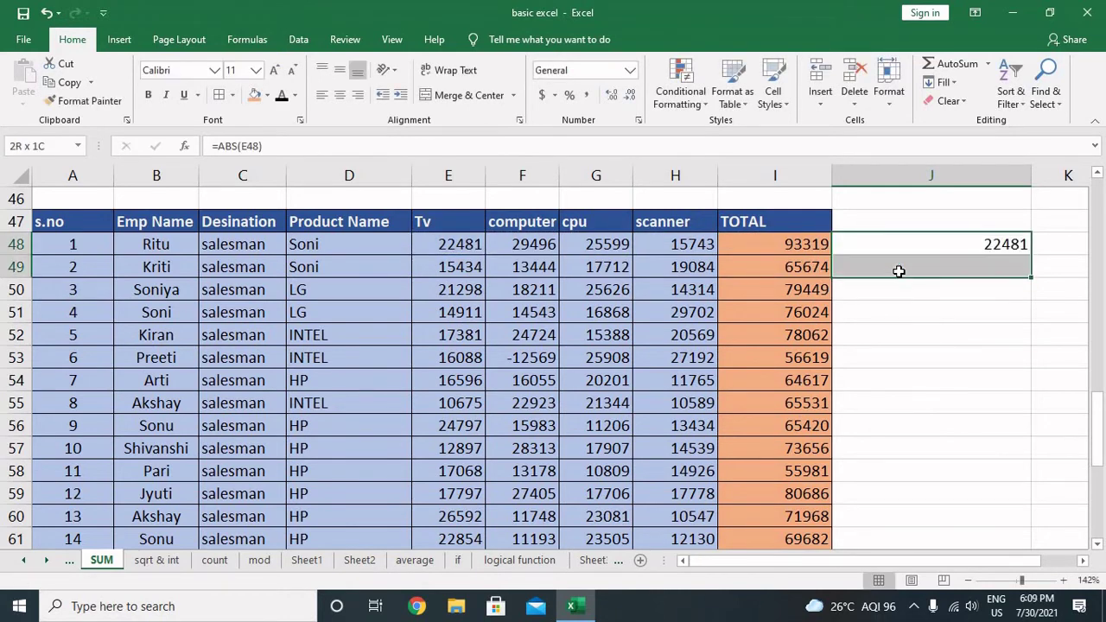
key(shift+Down)
key(shift+Down)
key(shift+Down)
key(shift+Down)
key(shift+Down)
key(shift+Down)
key(shift+Down)
key(shift+Down)
key(shift+Down)
key(shift+Down)
key(shift+Down)
key(shift+Down)
key(shift+Down)
key(shift+Down)
key(shift+Down)
key(shift+Down)
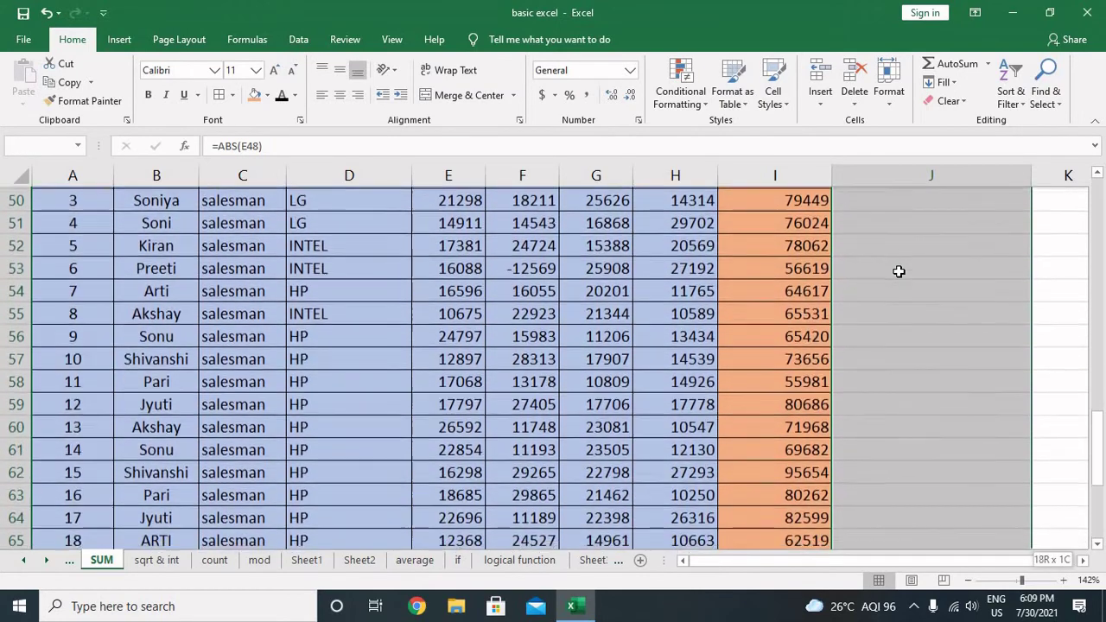
key(shift+Down)
key(shift+Up)
key(shift+Up)
key(shift+Down)
key(ctrl+d)
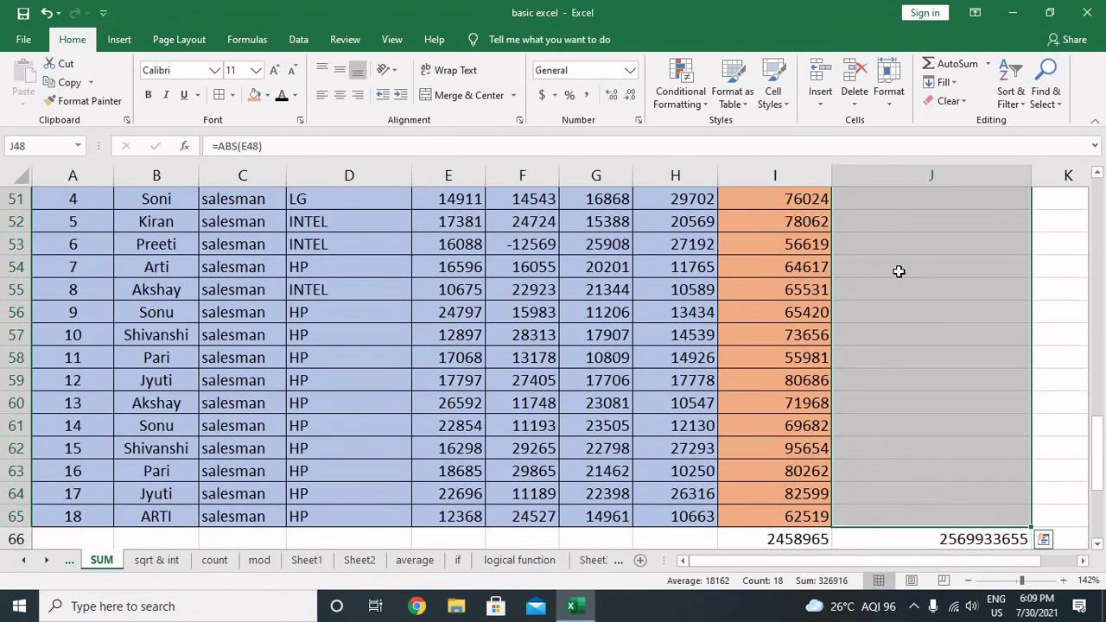
Step: Enter =ABS(F48) in K48 and fill it down to K65, showing 12569 for -12569
key(Right)
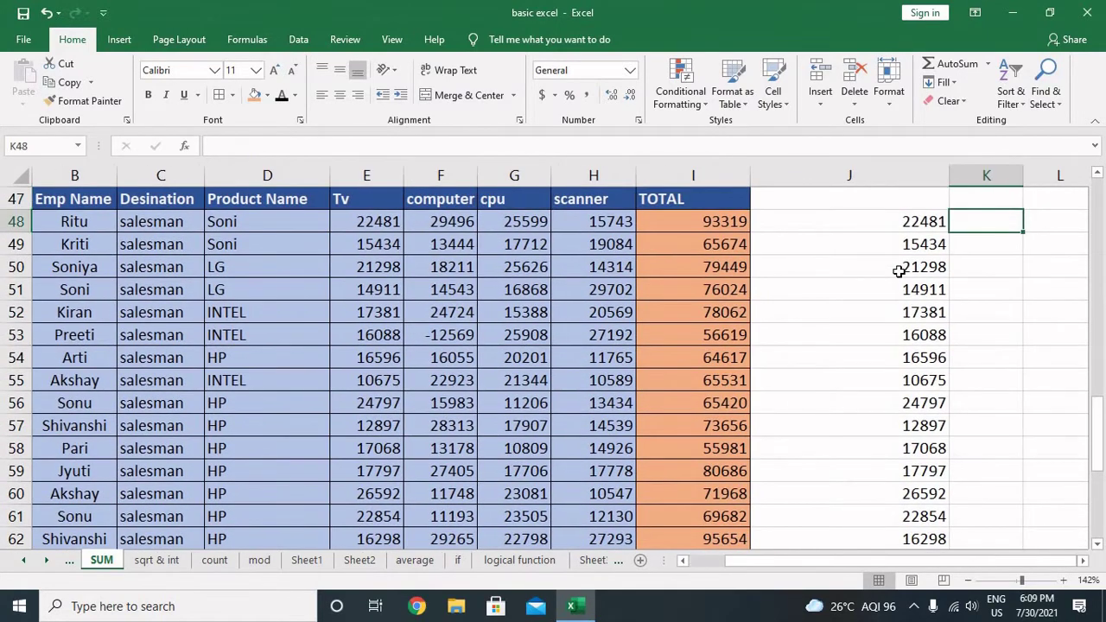
text(=abs()
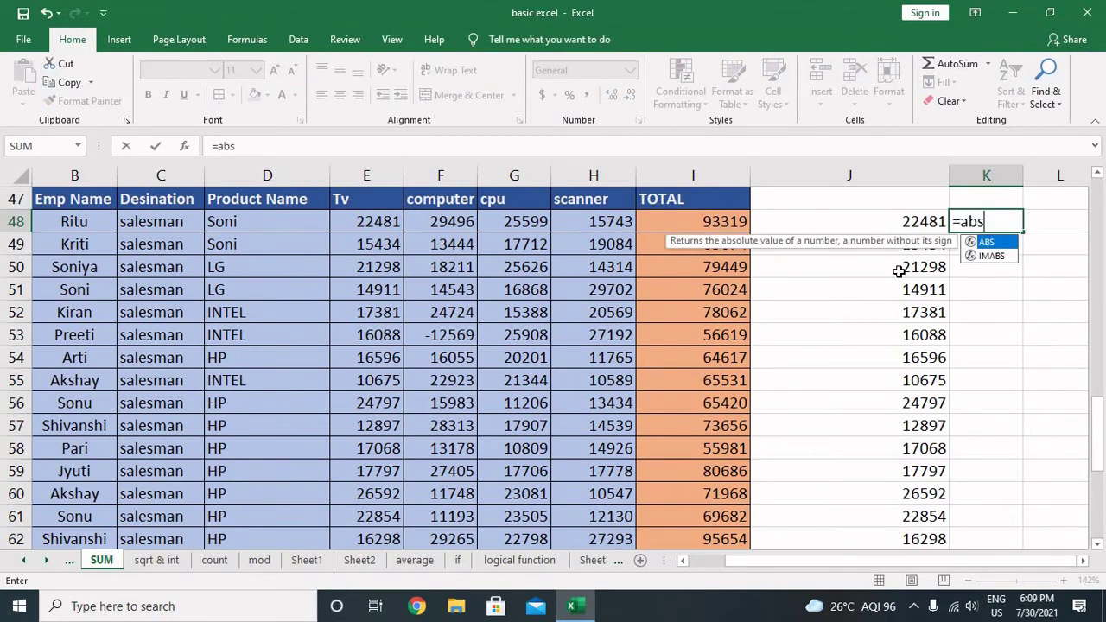
key(Left)
key(Left)
key(Left)
key(Left)
key(Left)
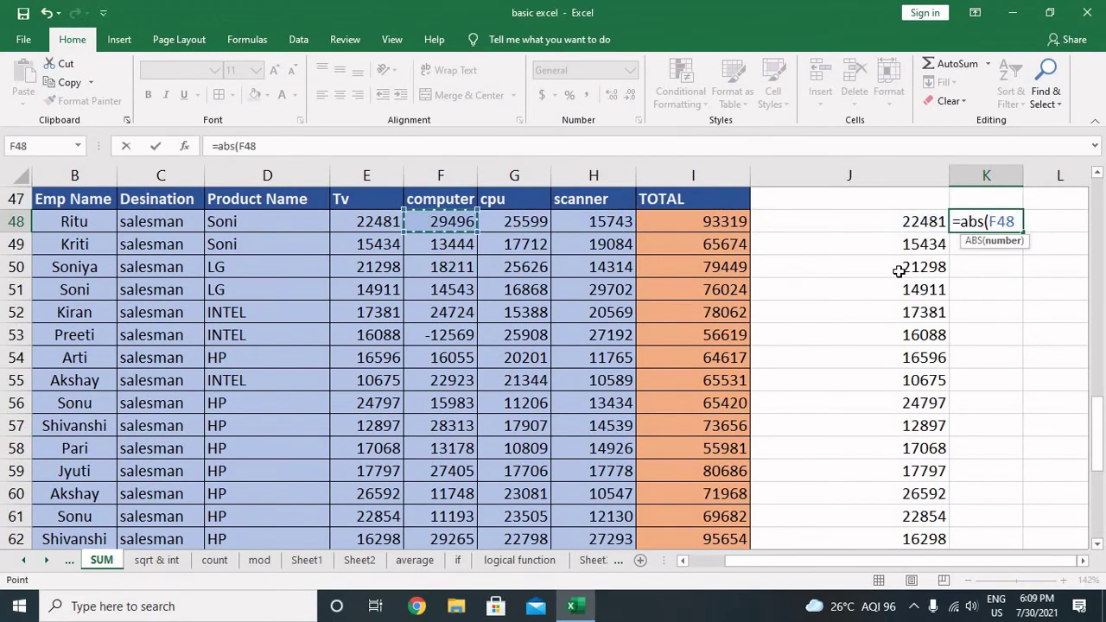
text())
key(Return)
key(Up)
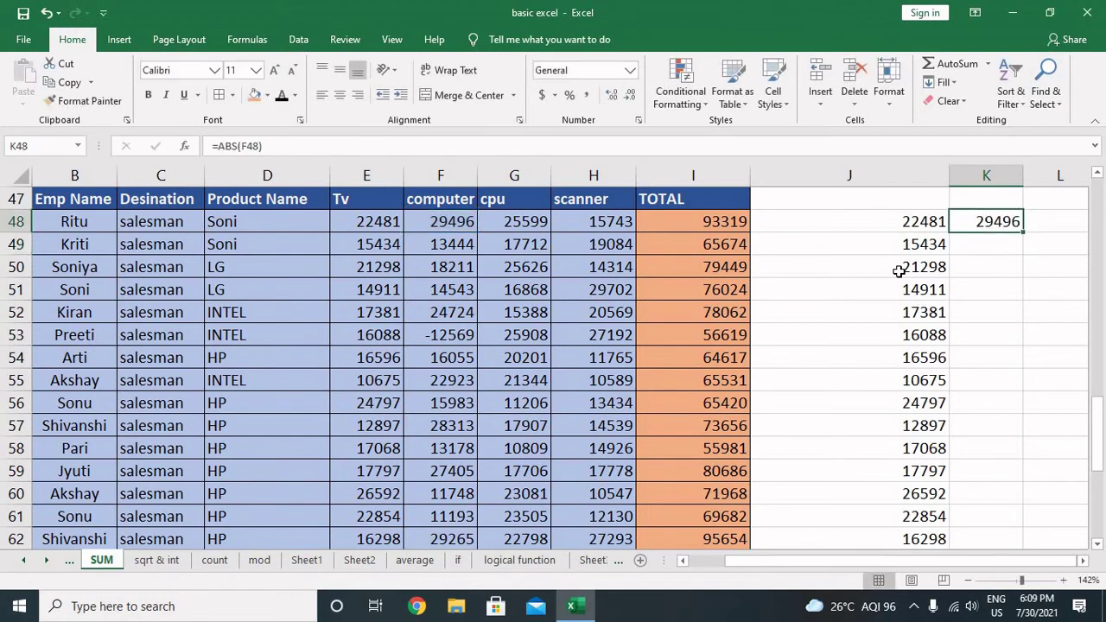
key(shift+Down)
key(shift+Down)
key(shift+Down)
key(shift+Down)
key(shift+Down)
key(shift+Down)
key(shift+Down)
key(shift+Down)
key(shift+Down)
key(shift+Down)
key(shift+Down)
key(shift+Down)
key(shift+Down)
key(shift+Down)
key(shift+Down)
key(shift+Down)
key(shift+Down)
key(shift+Down)
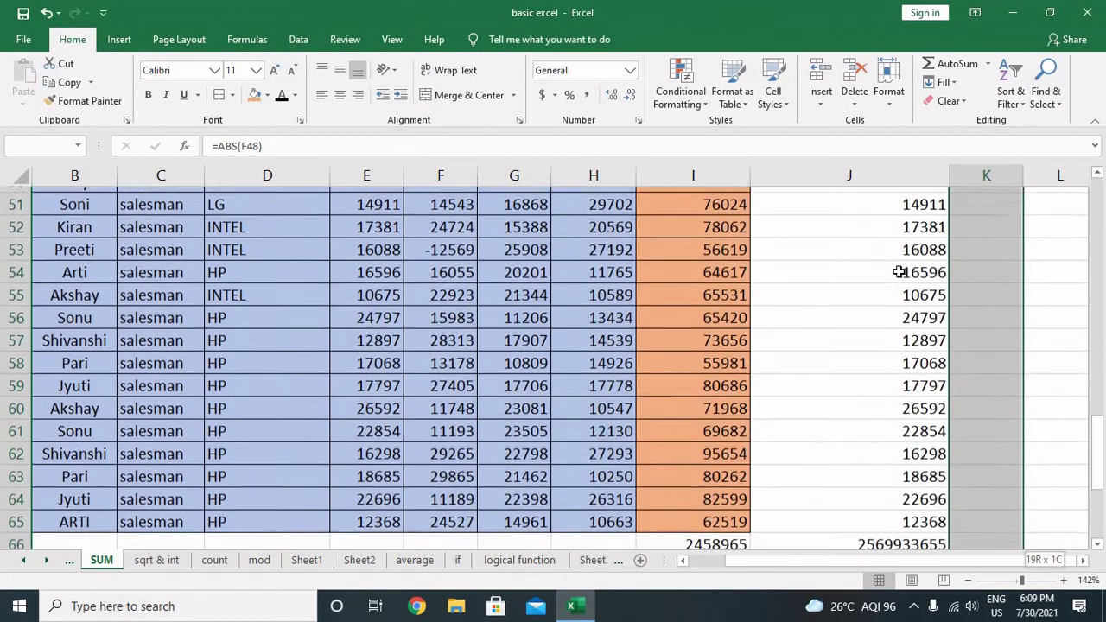
key(ctrl+d)
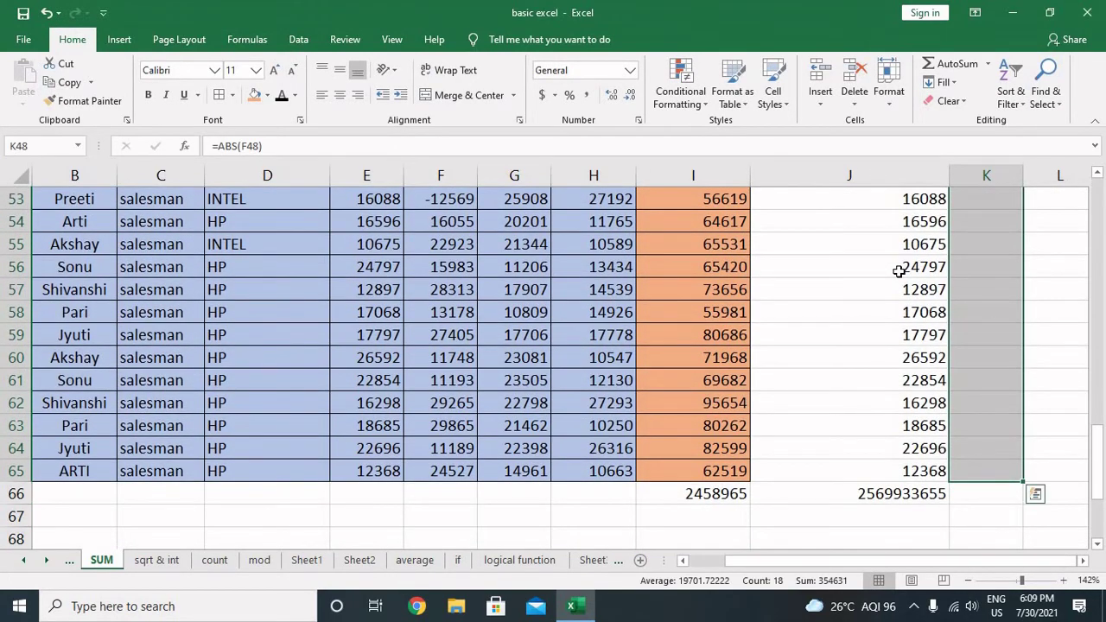
key(Up)
key(Down)
key(Right)
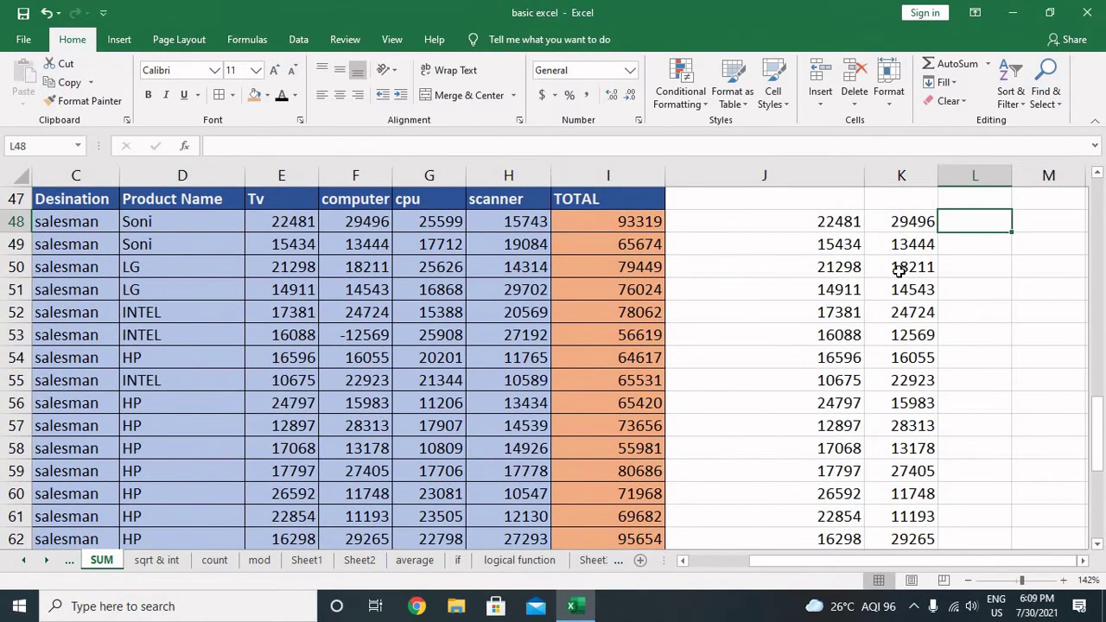
Step: Enter =ABS(G48) for cpu in L48 and fill it down to L65
text(=as()
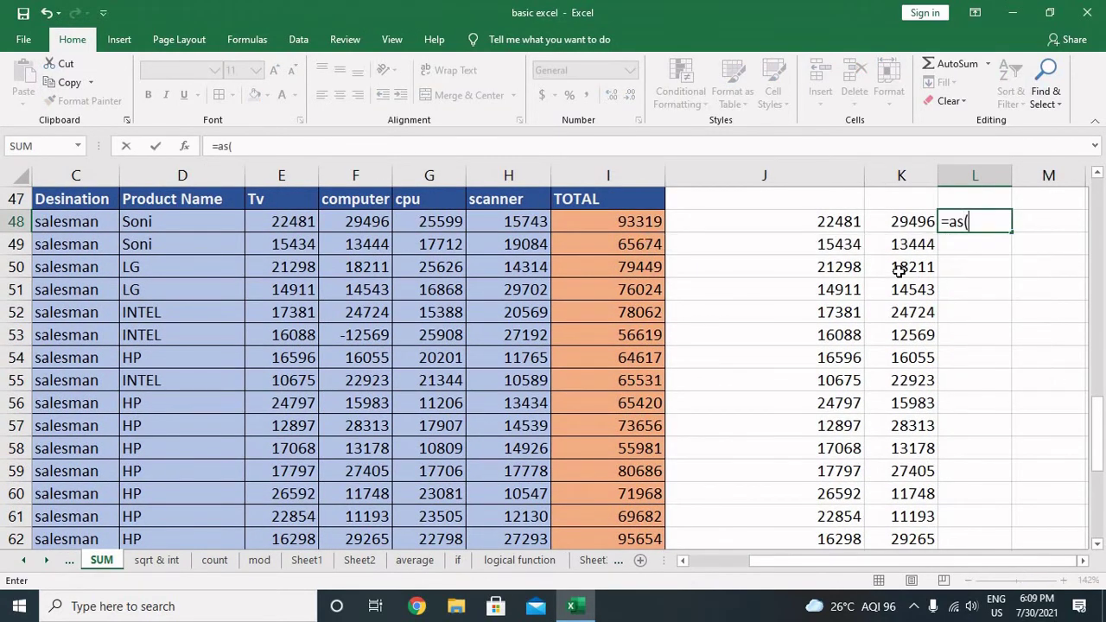
key(BackSpace)
text(bs)
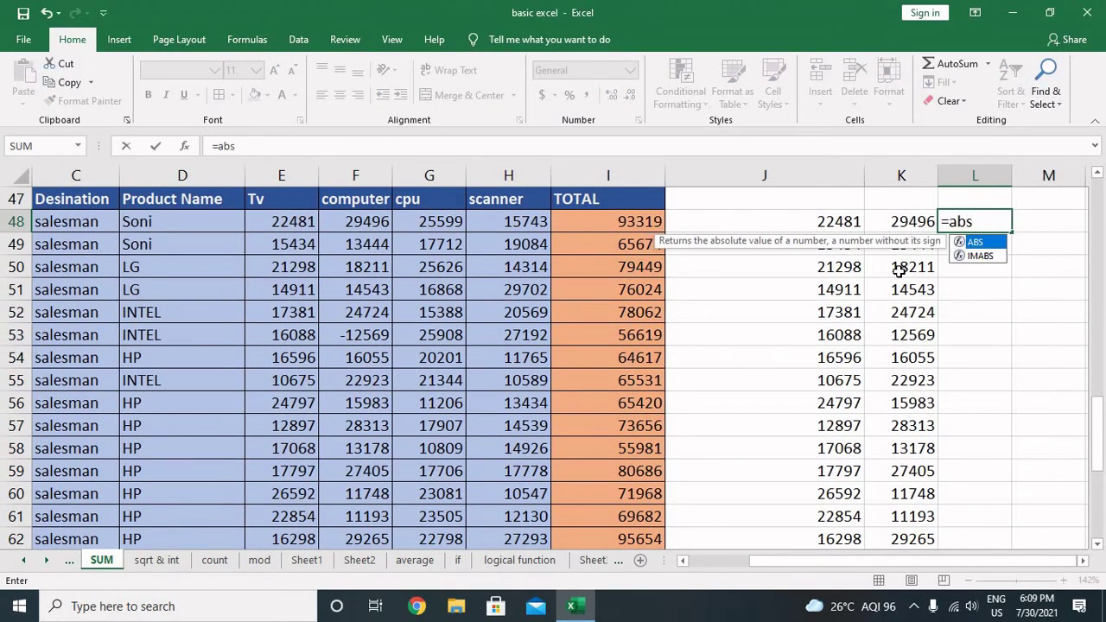
text(()
key(Left)
key(Left)
key(Left)
key(Left)
key(Left)
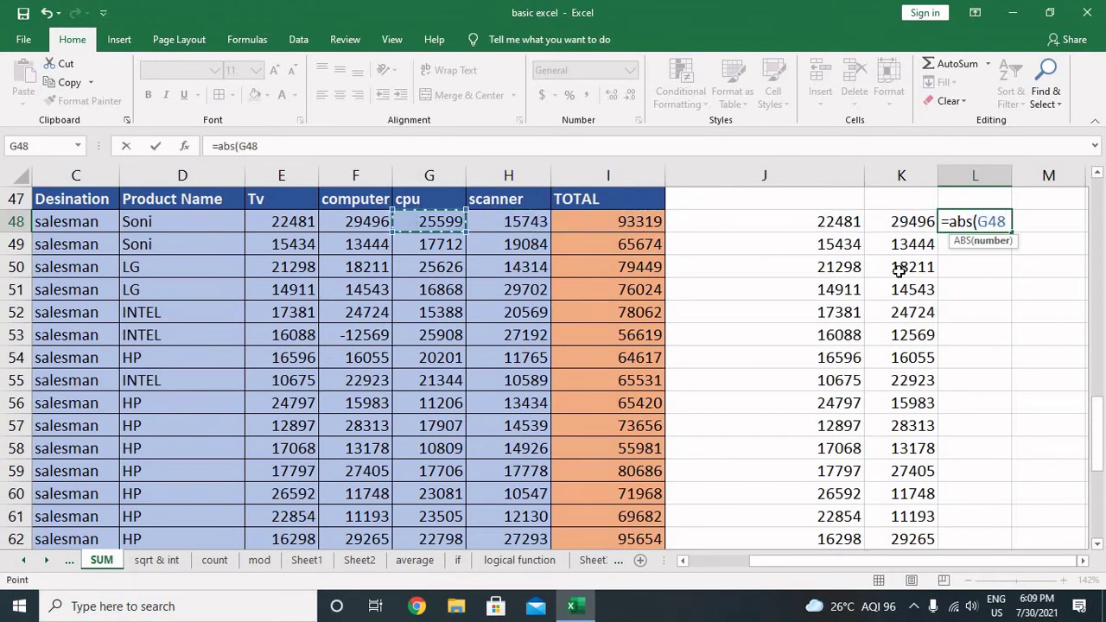
text())
key(Return)
key(Up)
key(shift+Down)
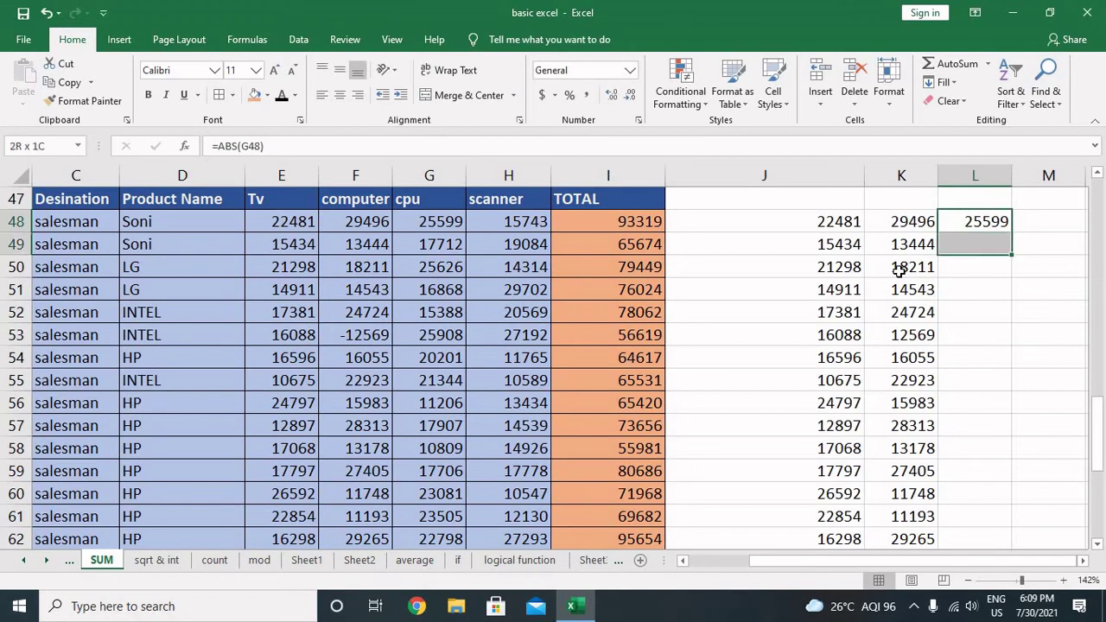
key(shift+Down)
key(shift+Down)
key(shift+Down)
key(shift+Down)
key(shift+Down)
key(shift+Down)
key(shift+Down)
key(shift+Down)
key(shift+Down)
key(shift+Down)
key(shift+Down)
key(shift+Down)
key(shift+Down)
key(shift+Down)
key(shift+Down)
key(shift+Down)
key(shift+Down)
key(shift+Down)
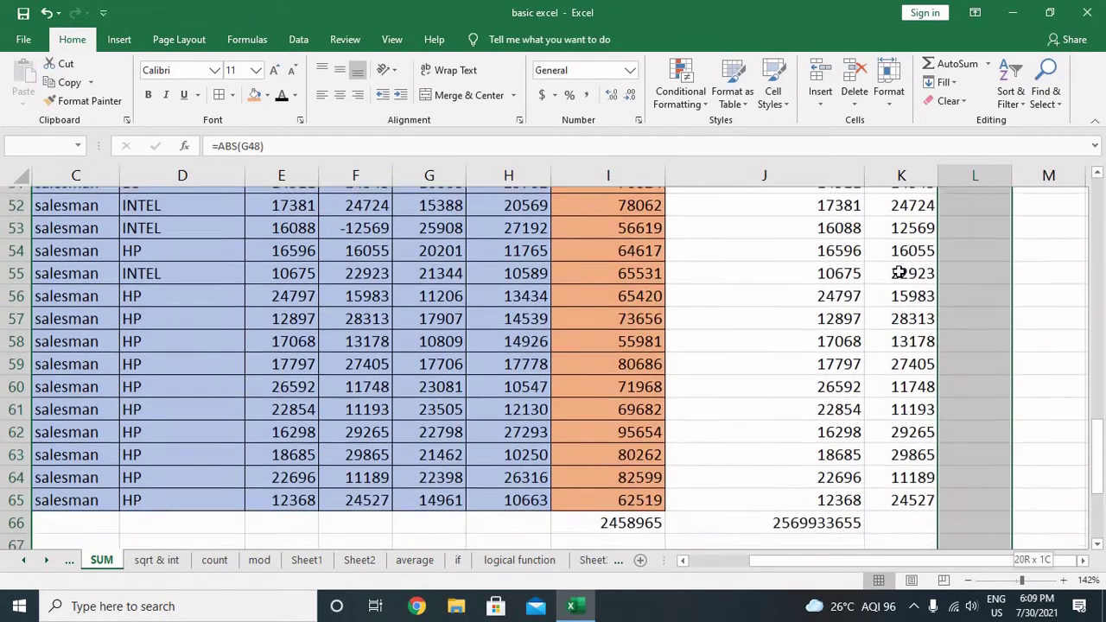
key(shift+Up)
key(shift+Up)
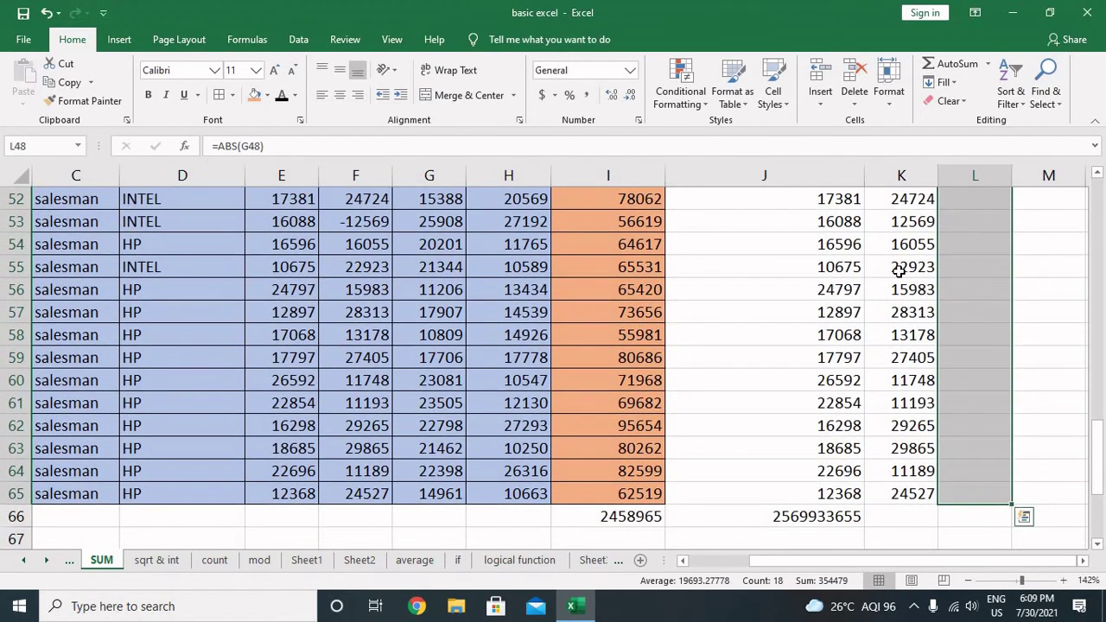
key(ctrl+d)
key(Up)
key(Down)
key(Right)
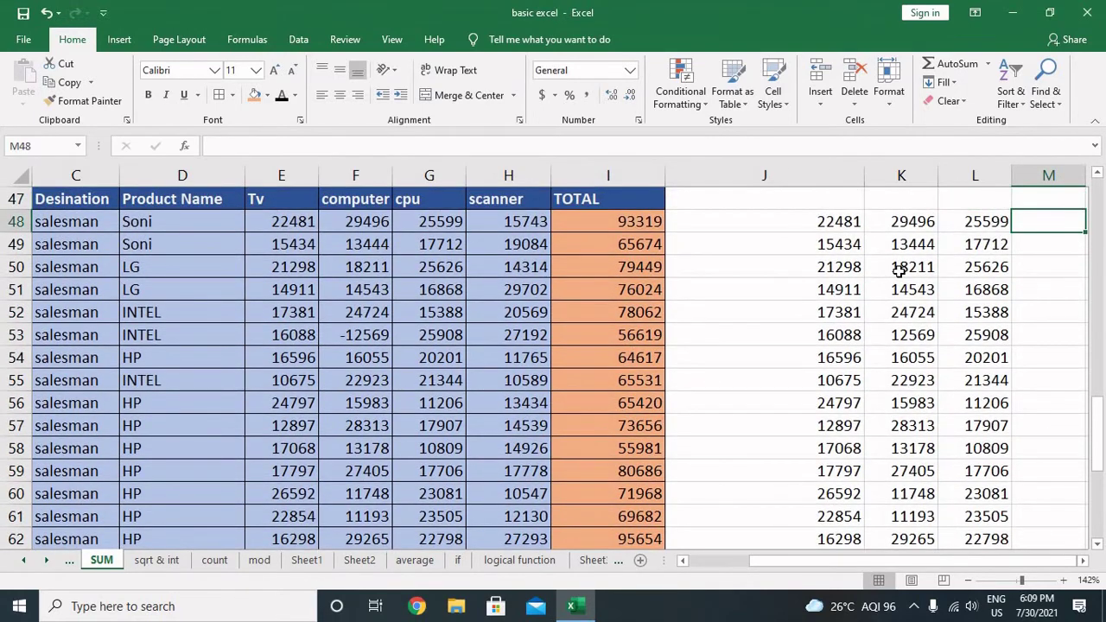
Step: Enter =ABS(H48) for scanner in M48 and fill it down to M65
text(=abs)
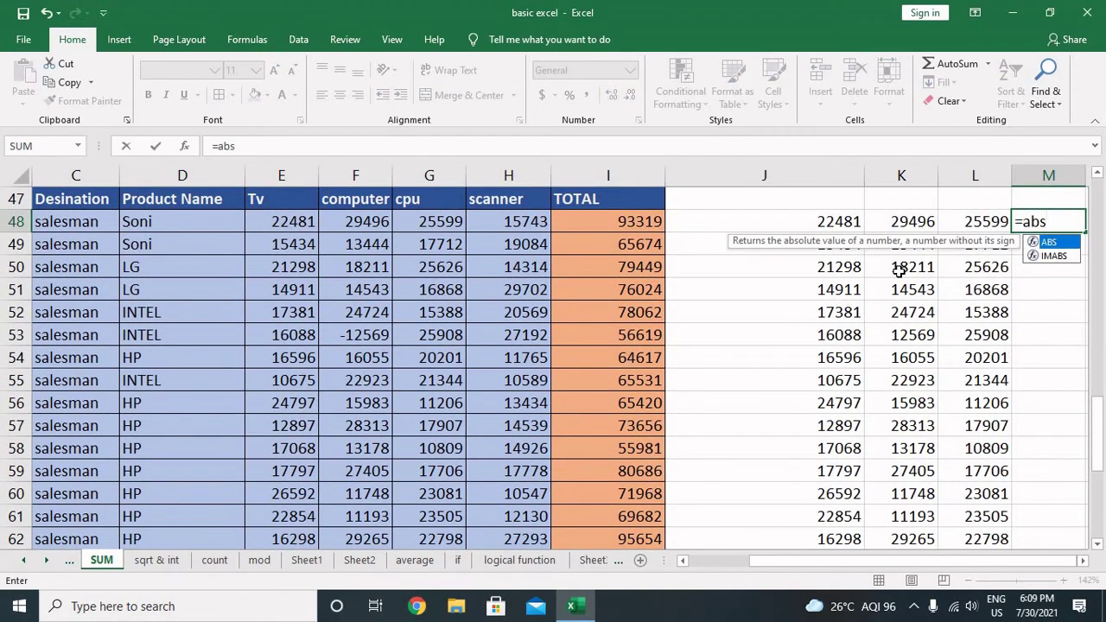
text(()
key(Left)
key(Left)
key(Left)
key(Left)
key(Left)
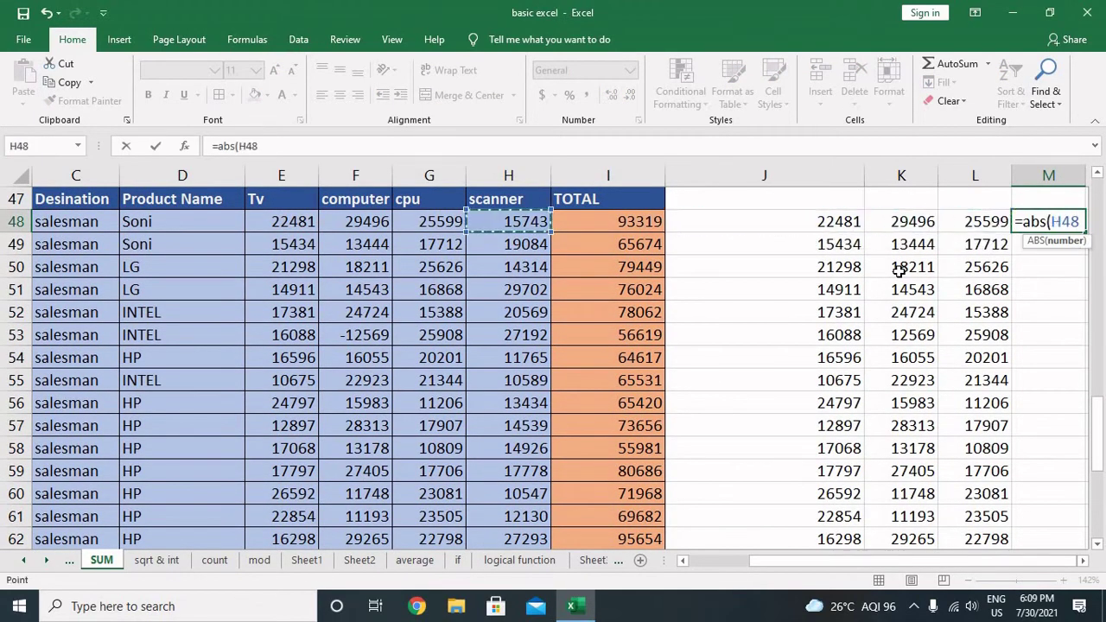
text())
key(ctrl+Return)
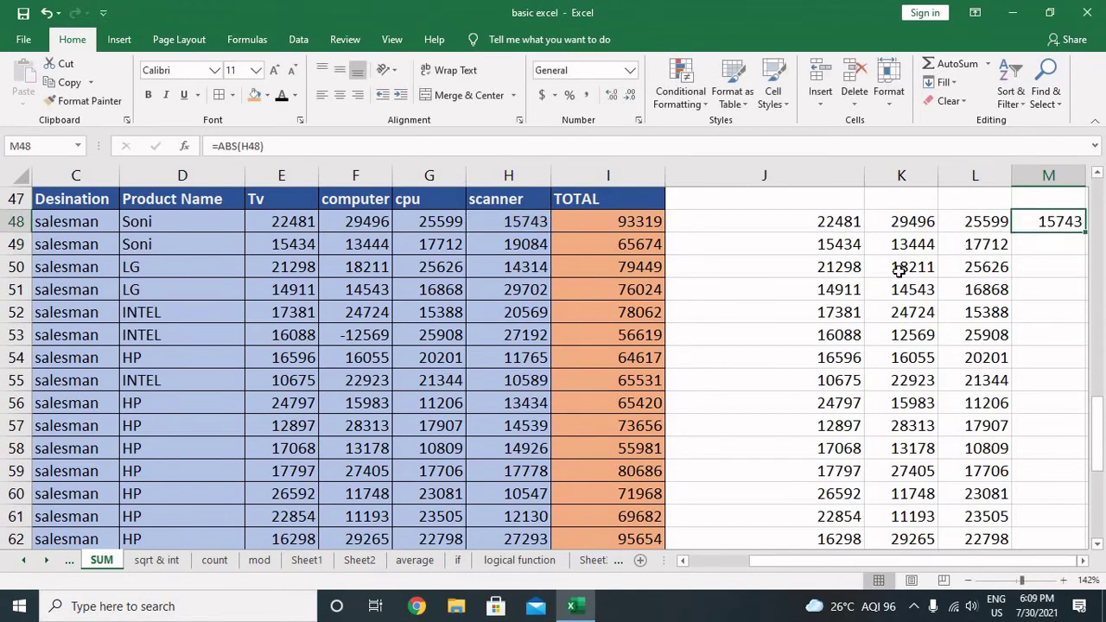
key(shift+Down)
key(shift+Down)
key(shift+Down)
key(shift+Down)
key(shift+Down)
key(shift+Down)
key(shift+Down)
key(shift+Down)
key(shift+Down)
key(shift+Down)
key(shift+Down)
key(shift+Down)
key(shift+Down)
key(shift+Down)
key(shift+Down)
key(shift+Down)
key(shift+Down)
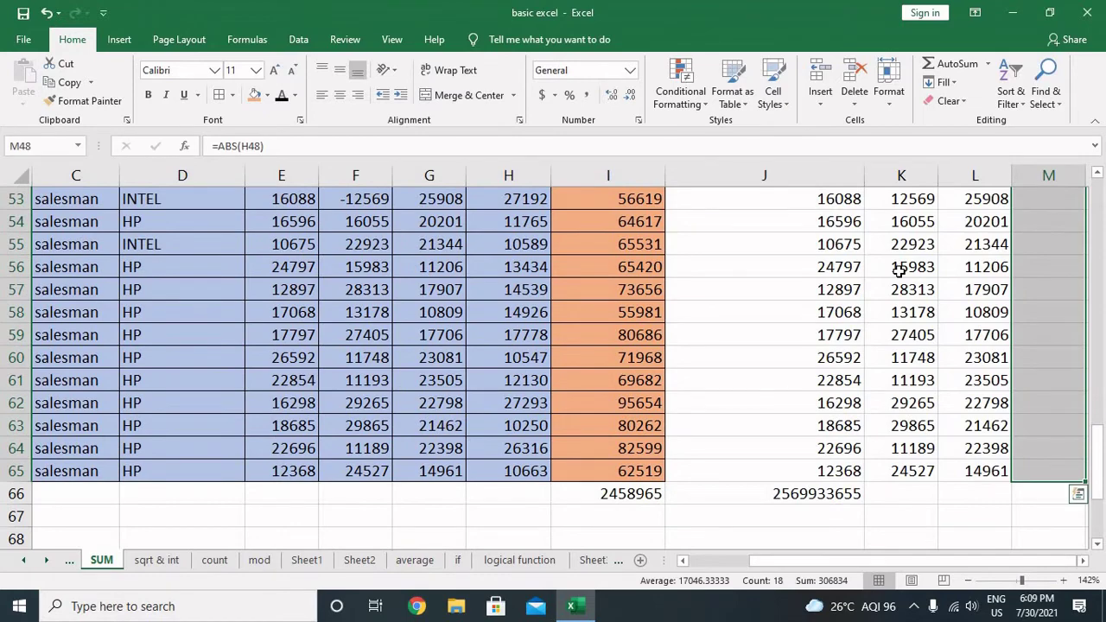
key(ctrl+d)
key(Return)
key(Left)
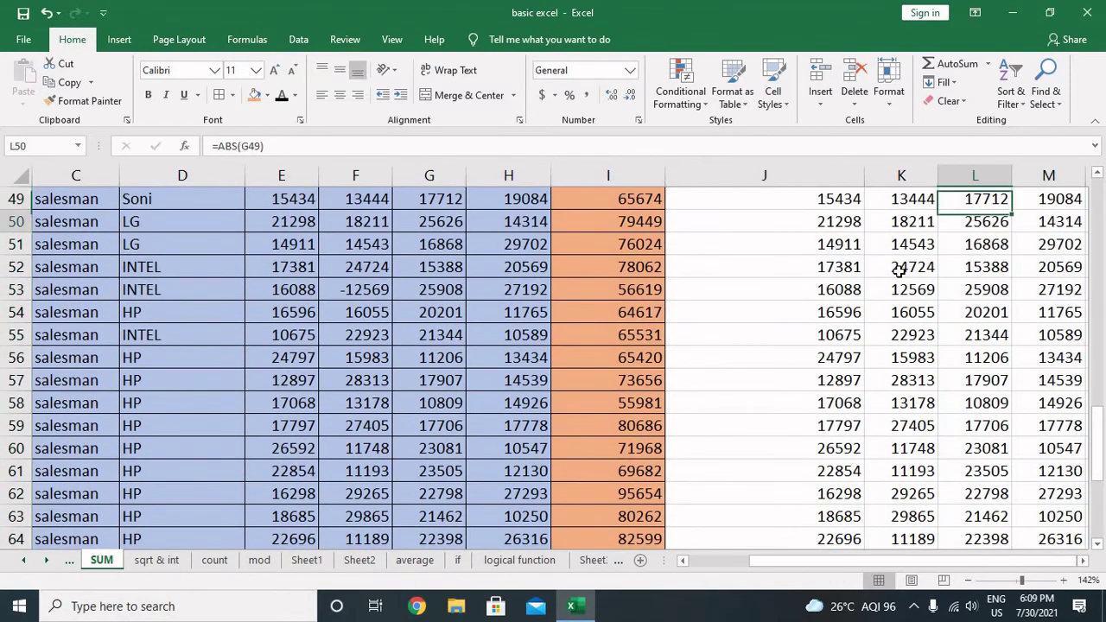
key(Down)
key(Down)
key(Down)
key(Down)
key(Down)
key(Down)
key(Down)
key(Down)
key(Down)
key(Down)
key(Down)
key(Down)
key(Down)
key(Down)
key(Down)
key(Down)
key(Down)
key(Down)
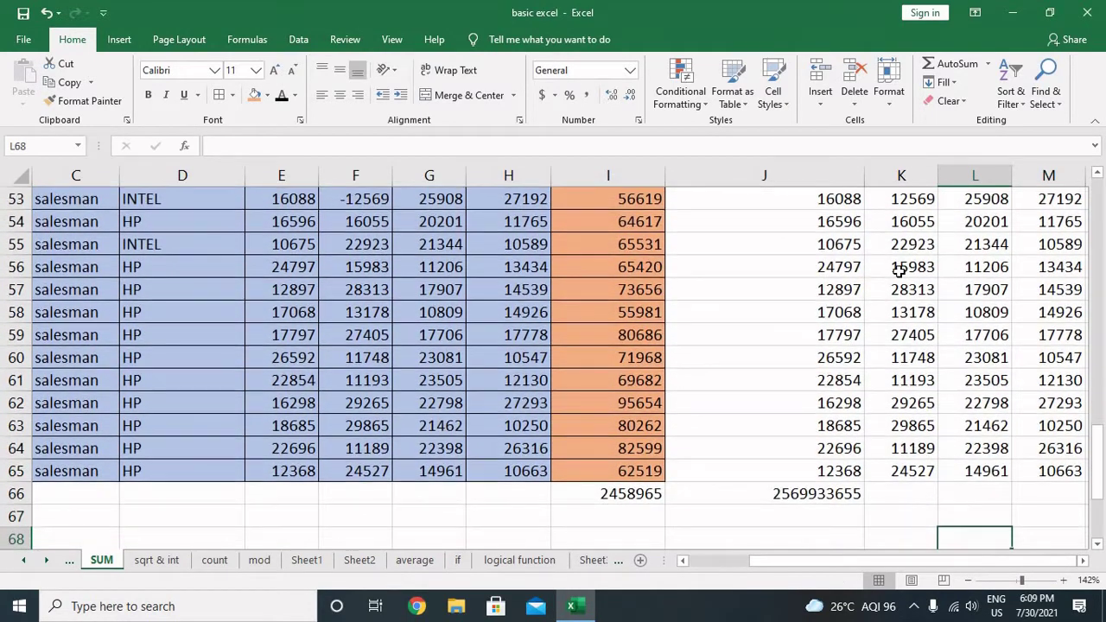
Step: Clear J66 and enter =SUM(J48:J65) there, giving 326916
key(Up)
key(Left)
key(Left)
key(Delete)
key(Up)
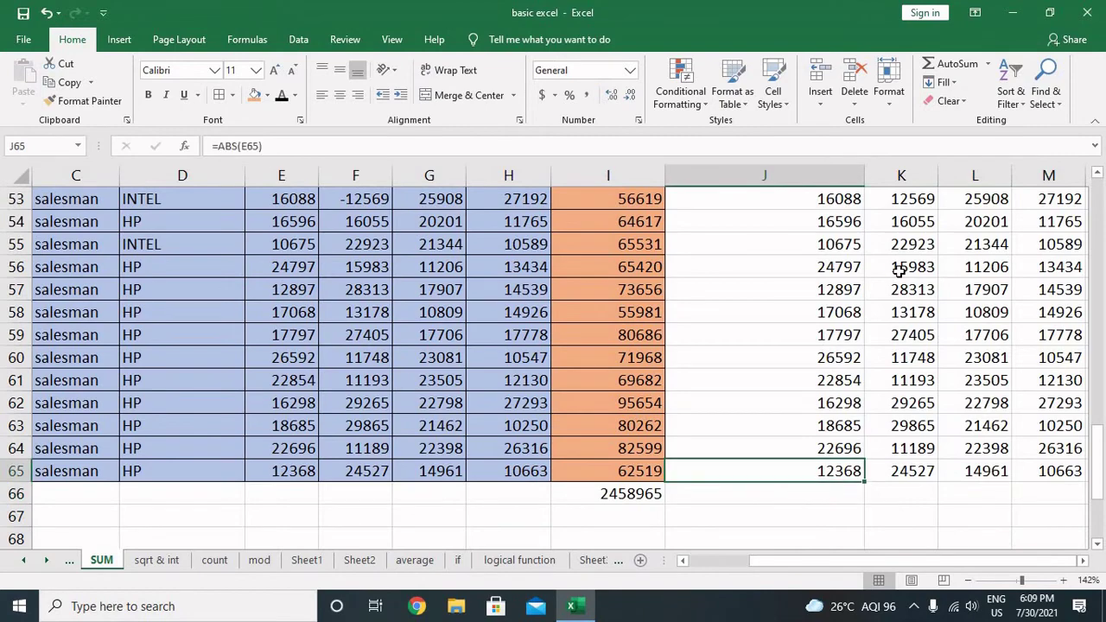
key(Down)
text(=sum()
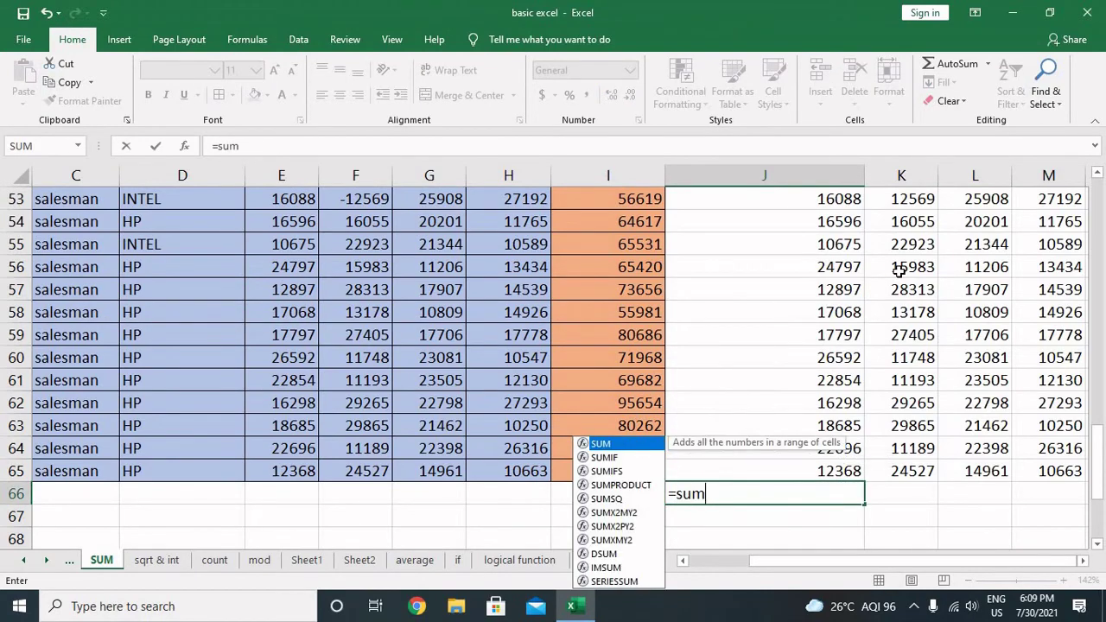
key(Up)
key(shift+Up)
key(shift+Up)
key(shift+Up)
key(shift+Up)
key(shift+Up)
key(shift+Up)
key(shift+Up)
key(shift+Up)
key(shift+Up)
key(shift+Up)
key(shift+Up)
key(shift+Up)
key(shift+Up)
key(shift+Up)
key(shift+Up)
key(shift+Up)
key(shift+Up)
key(shift+Up)
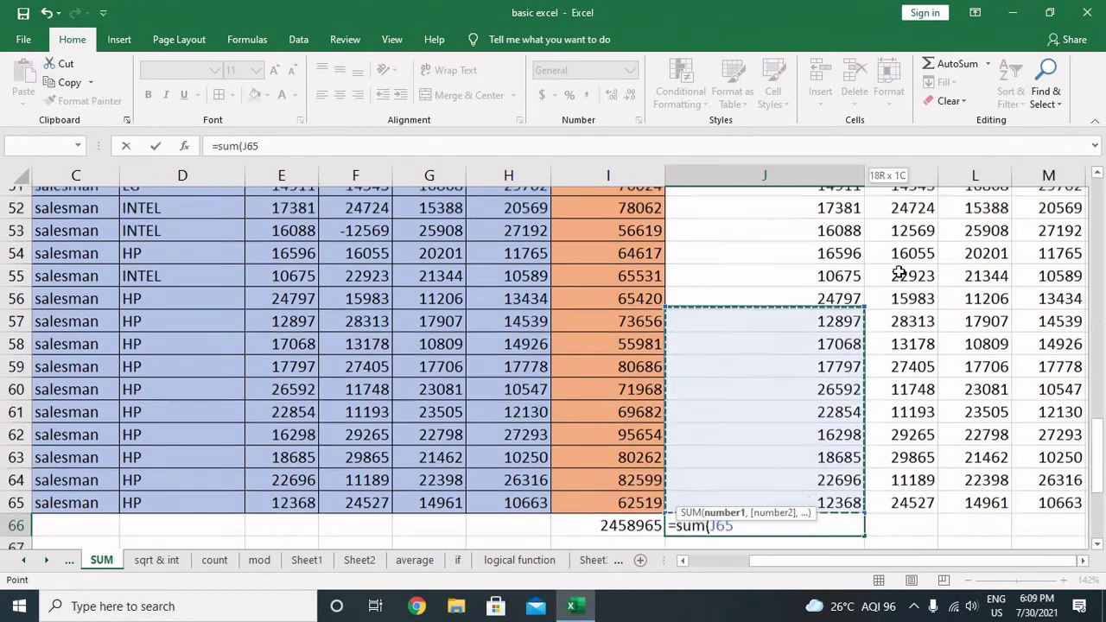
key(shift+Down)
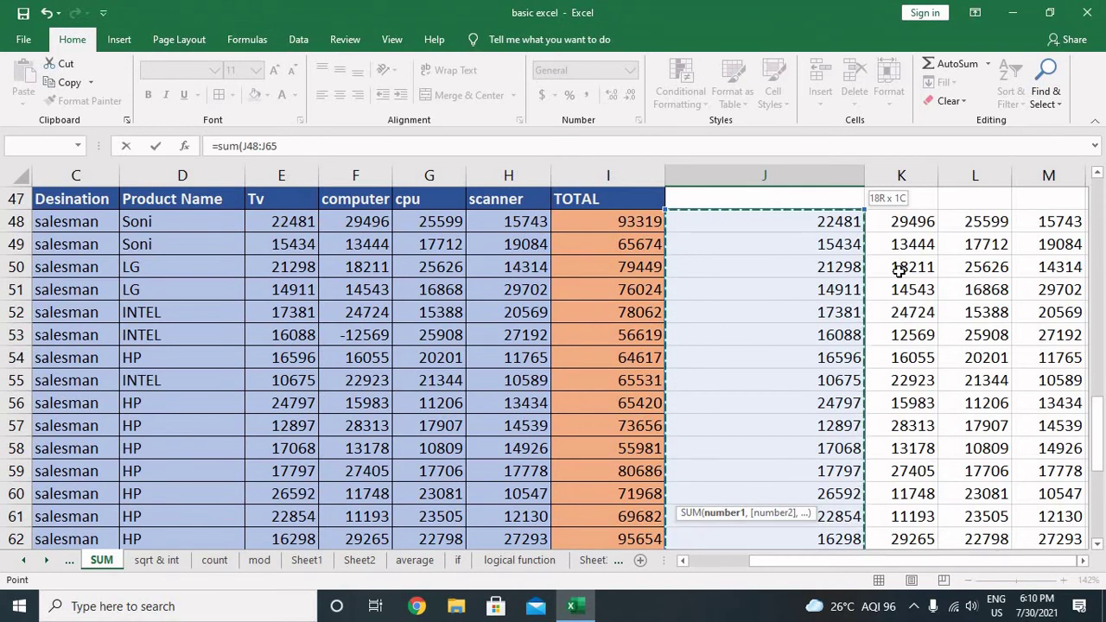
text())
key(BackSpace)
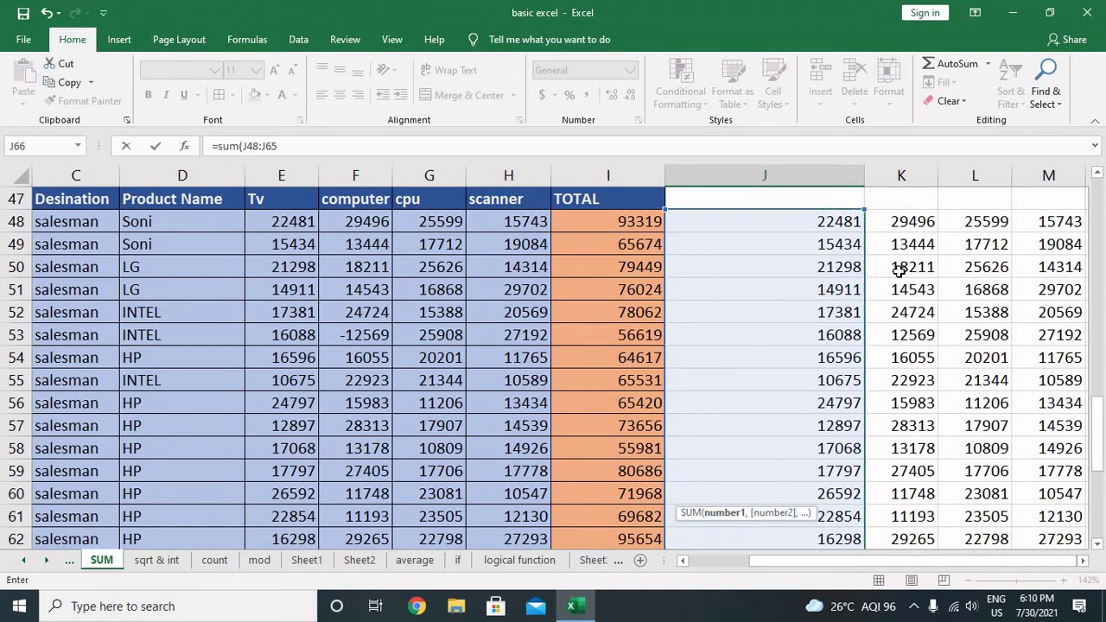
key(Tab)
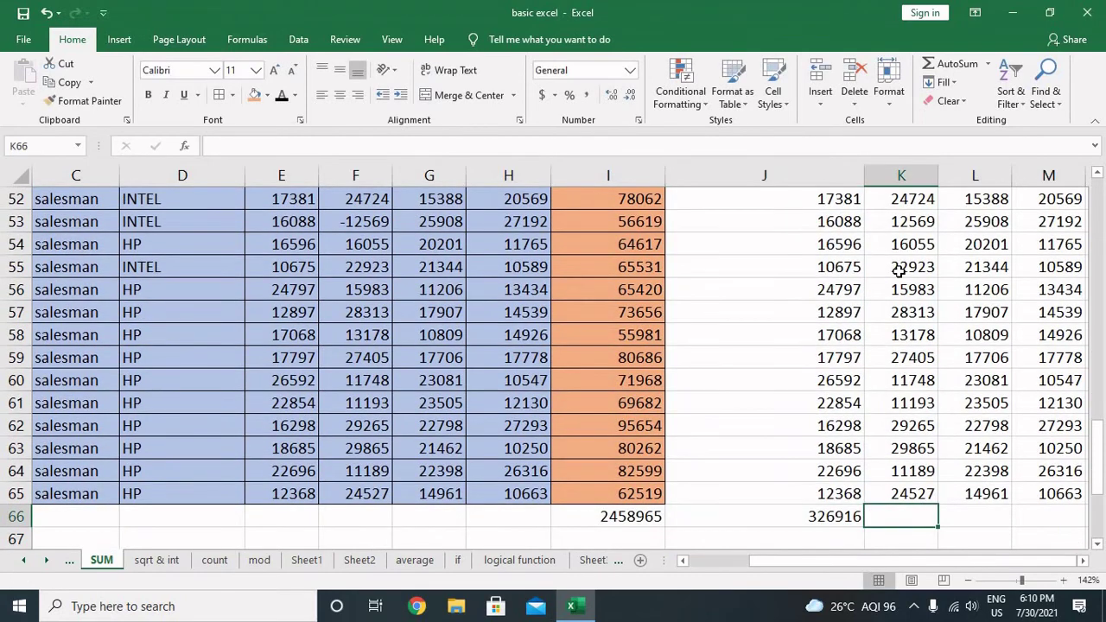
Step: Copy the J66 total formula across K66:M66 with Ctrl+R
key(Left)
key(shift+Right)
key(shift+Right)
key(shift+Right)
key(shift+Right)
key(shift+Right)
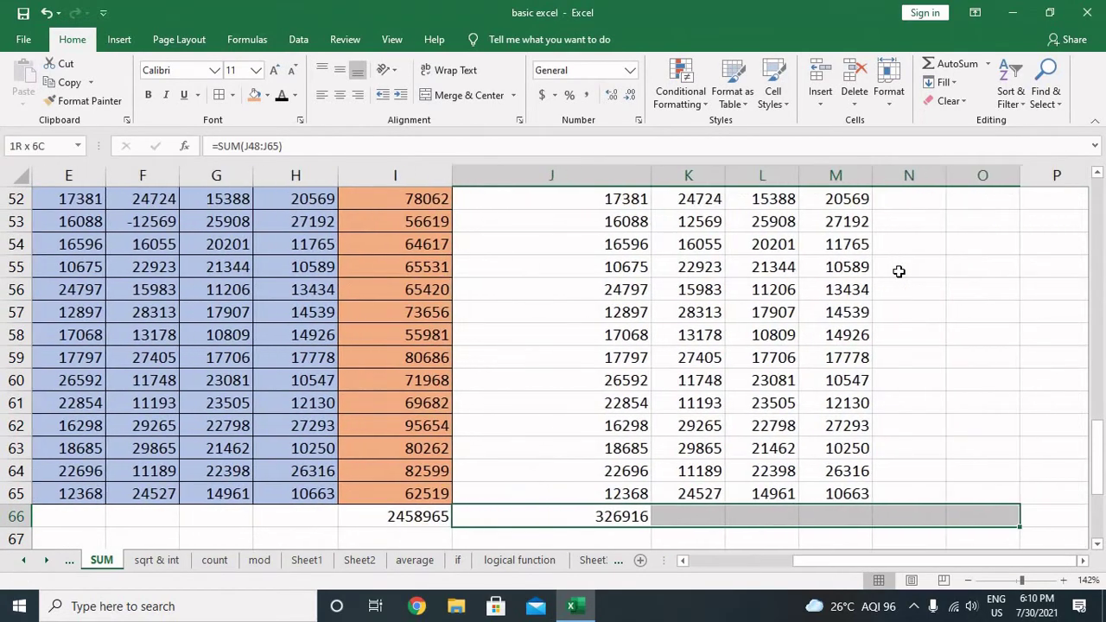
key(shift+Left)
key(shift+Left)
key(ctrl+r)
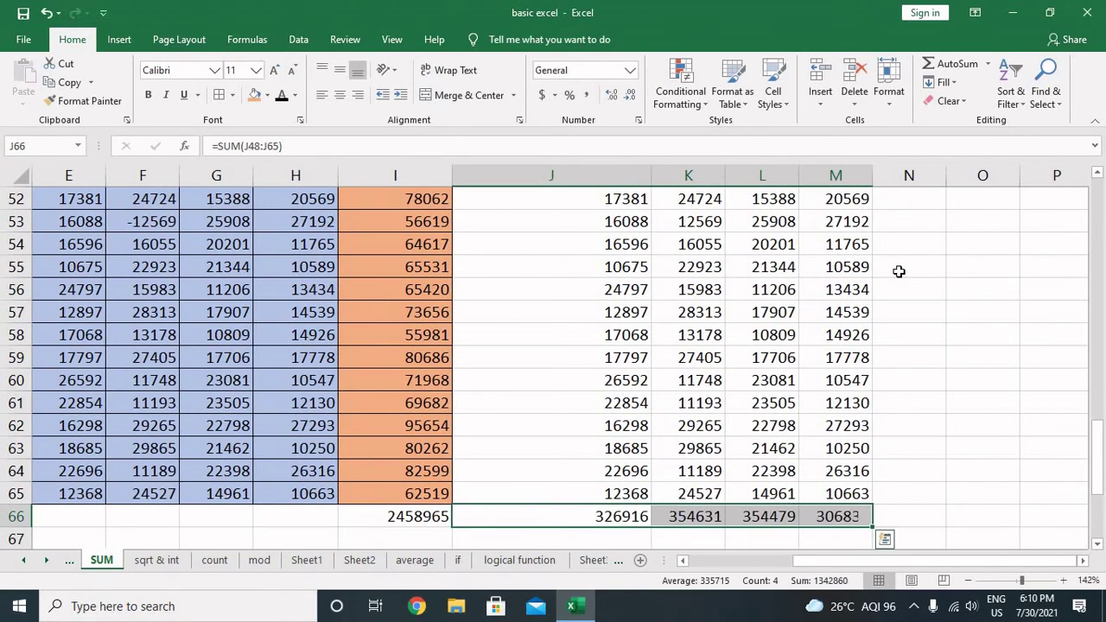
Step: Add the 'ctrl+shift+up key' note in O57 with 'for last selection' beside it in P57
click(950, 322)
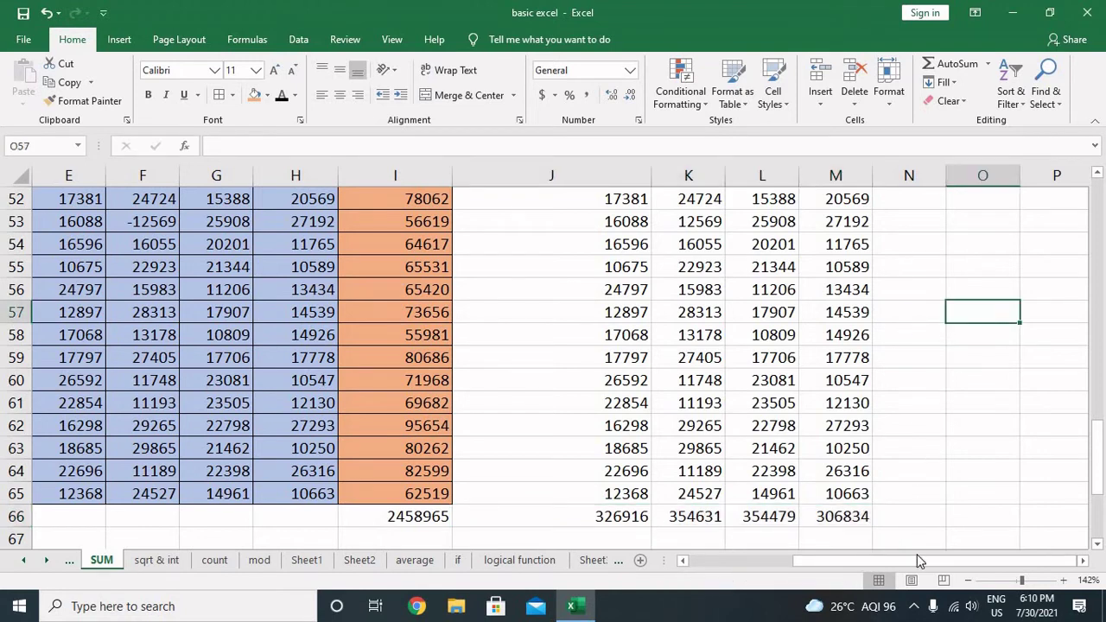
drag(919, 561, 936, 537)
text(ctrl+shift+up key)
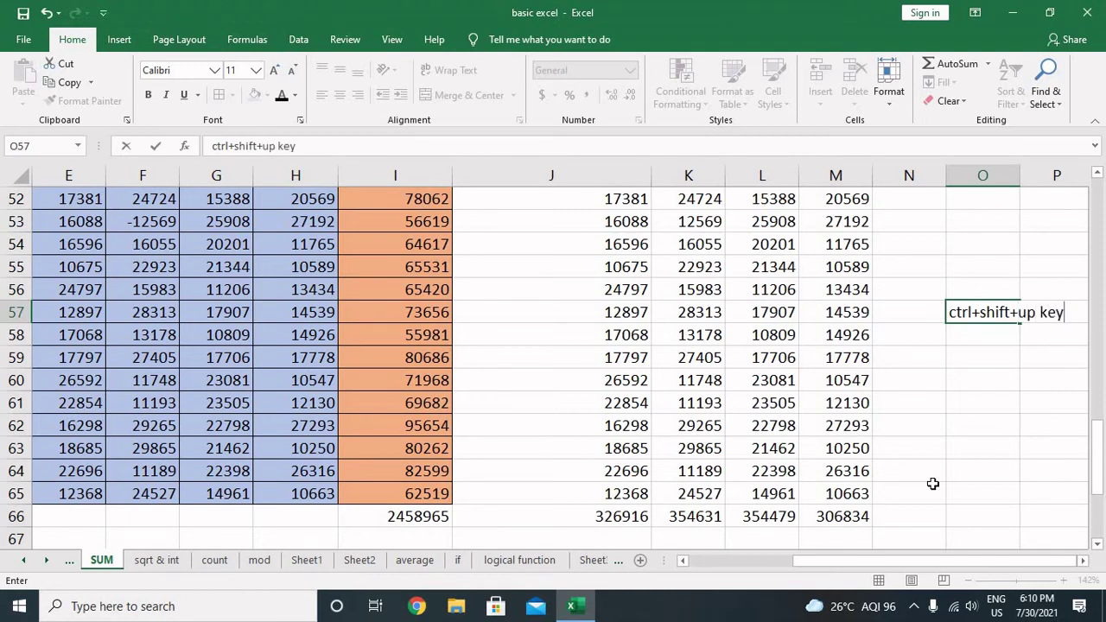
key(Tab)
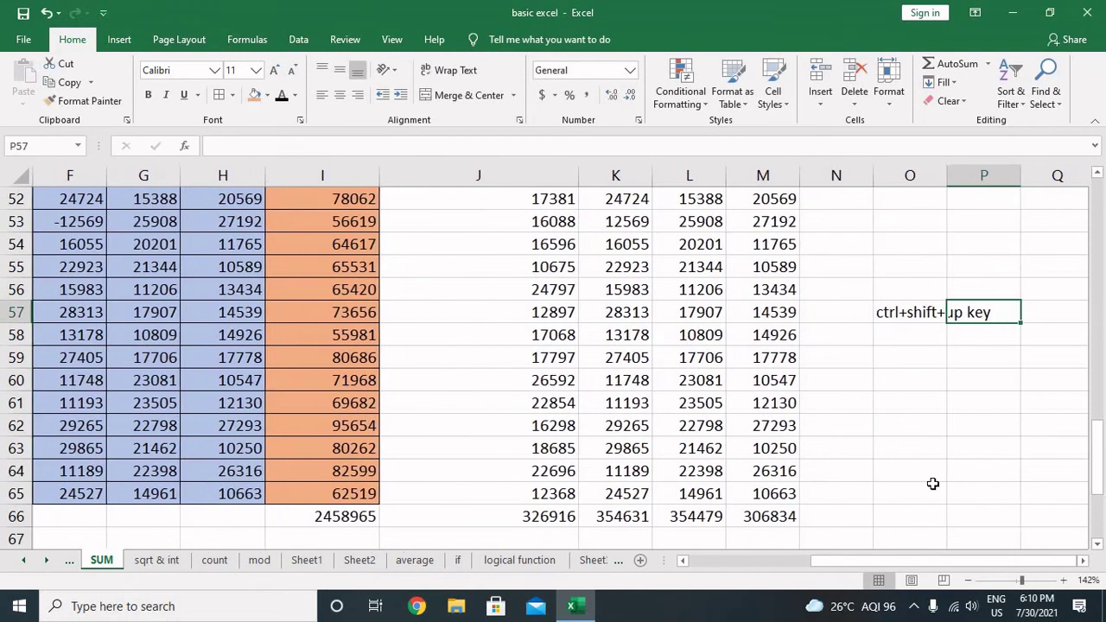
double_click(946, 175)
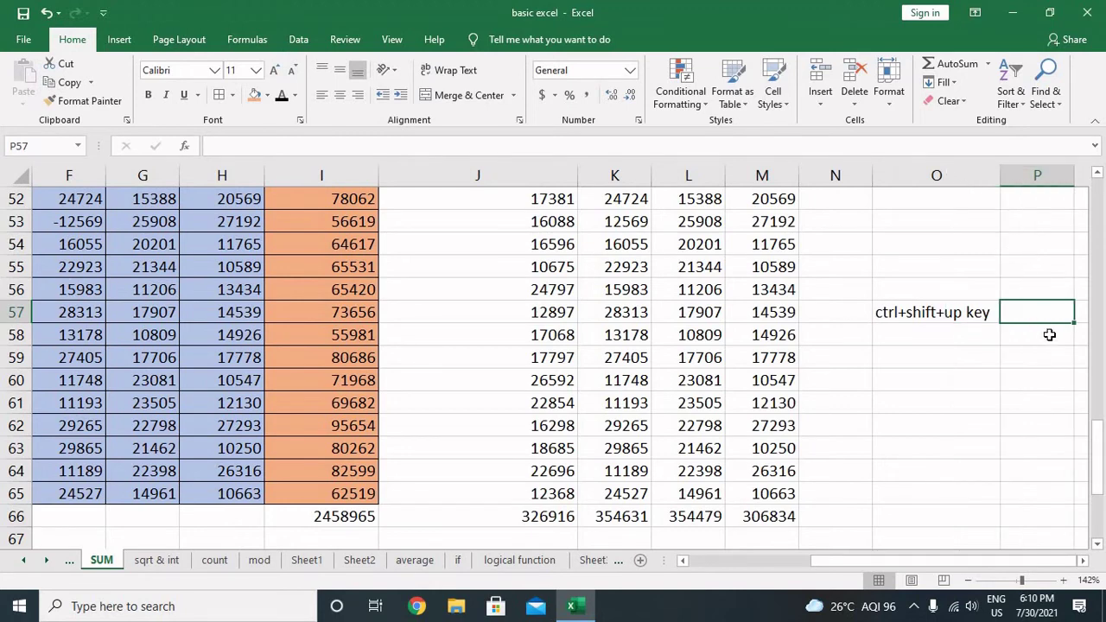
text(for last)
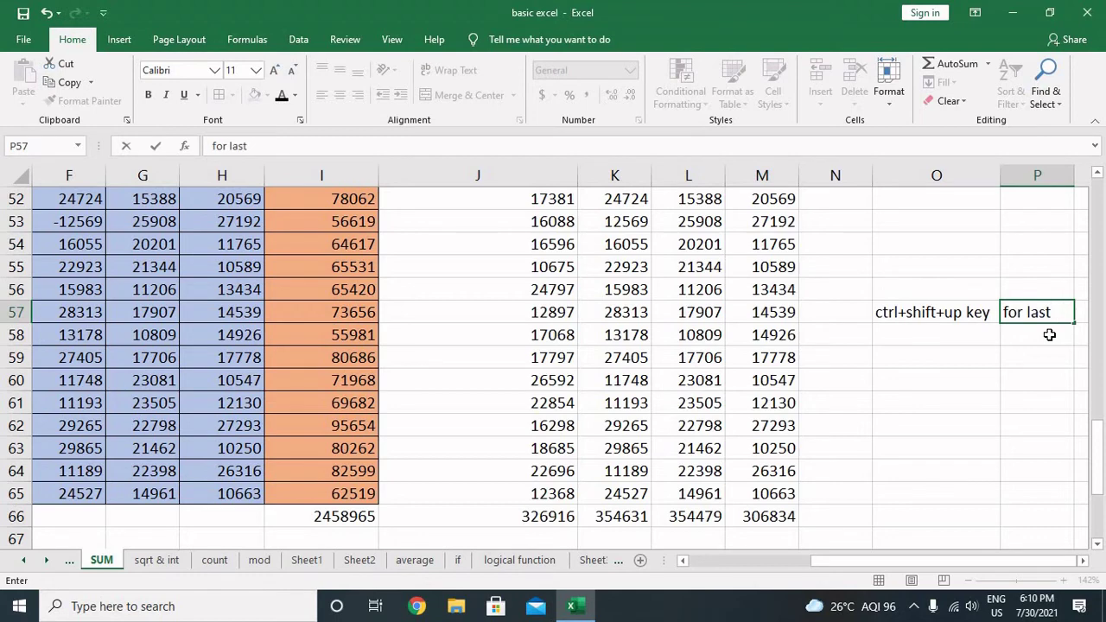
text( selection)
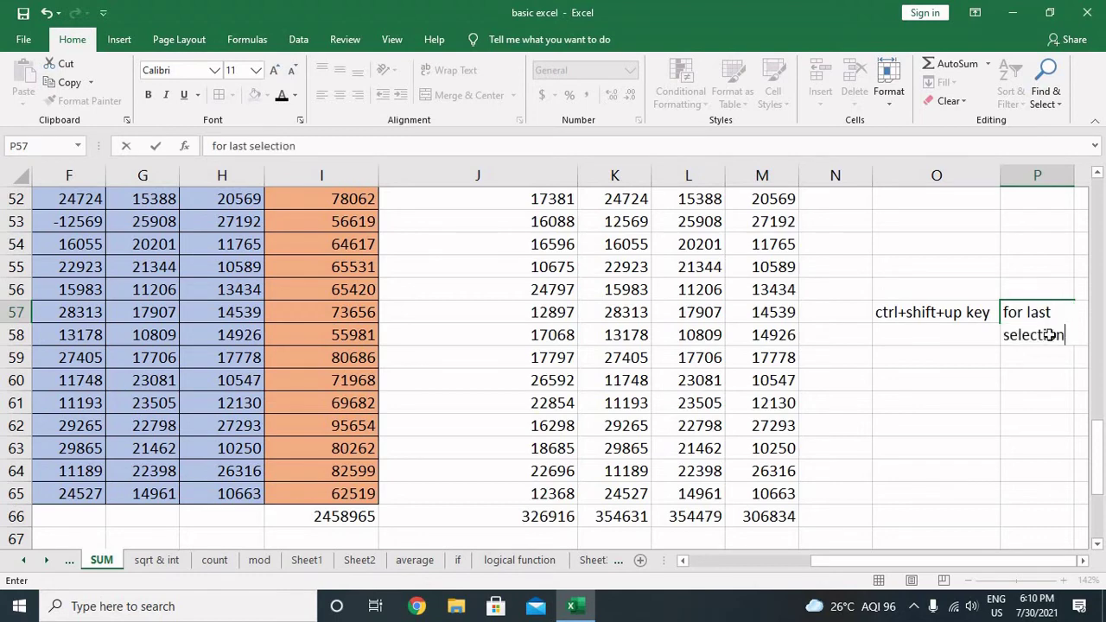
key(Return)
key(Up)
Step: Add 'ctrl+r' in O58 explained as 'right copy paste formula' in P58
scroll(1049, 334, right, 1)
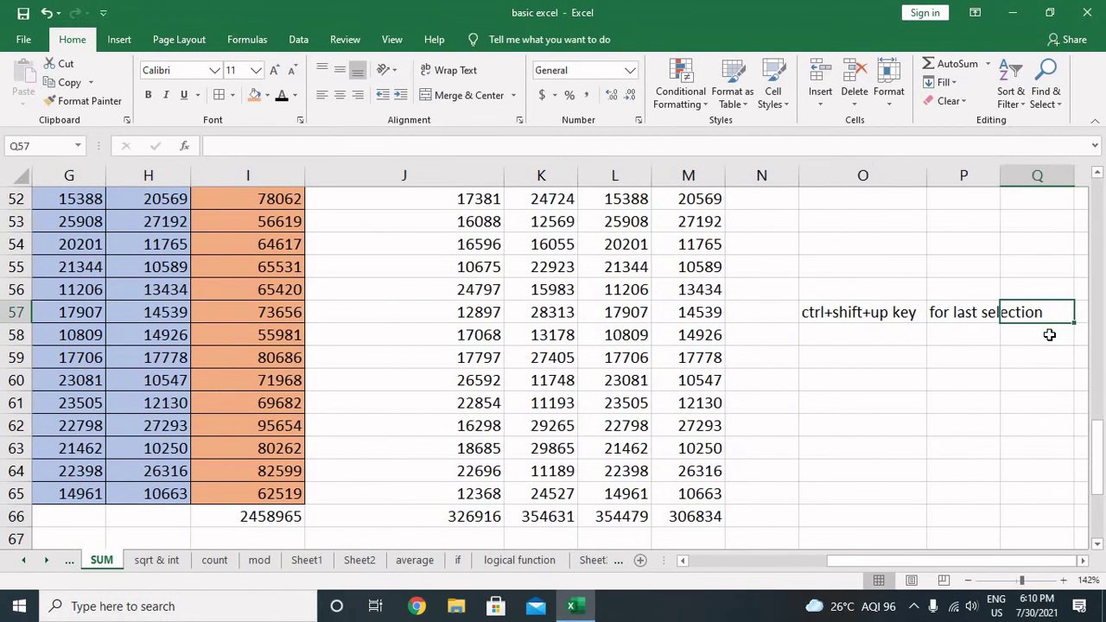
key(Left)
key(Left)
key(Left)
key(Left)
key(Left)
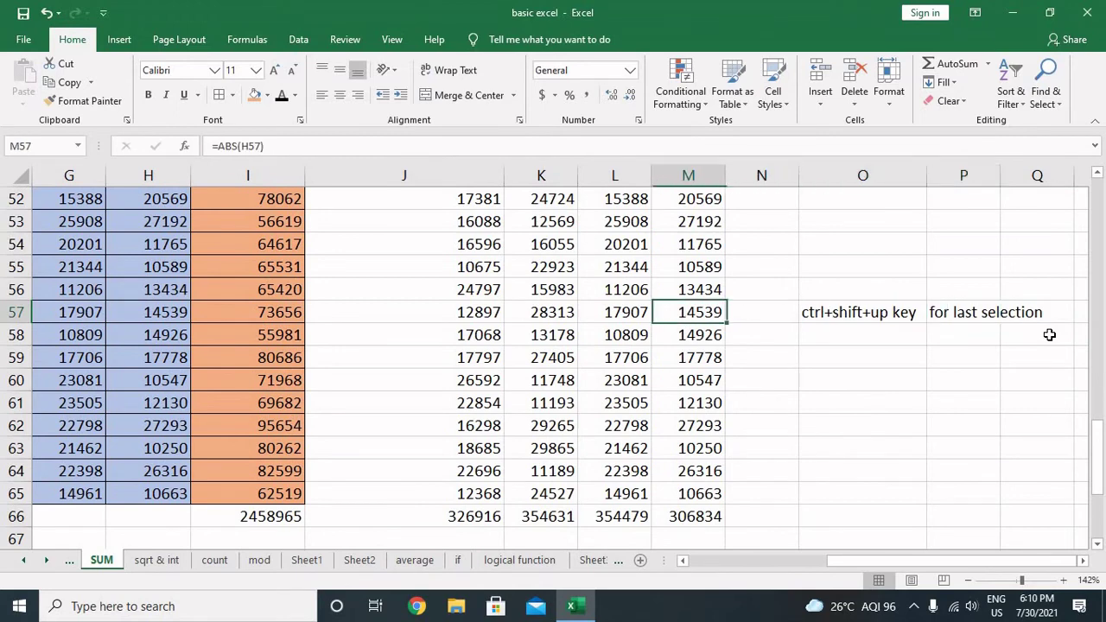
key(Right)
key(Right)
key(Right)
key(Right)
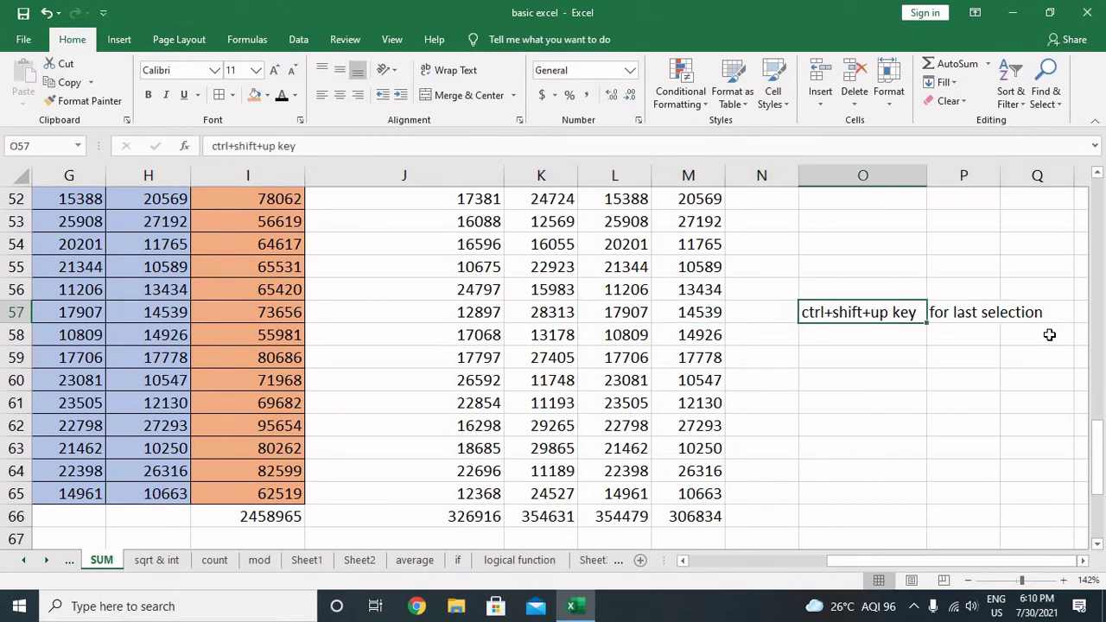
key(Down)
text(c)
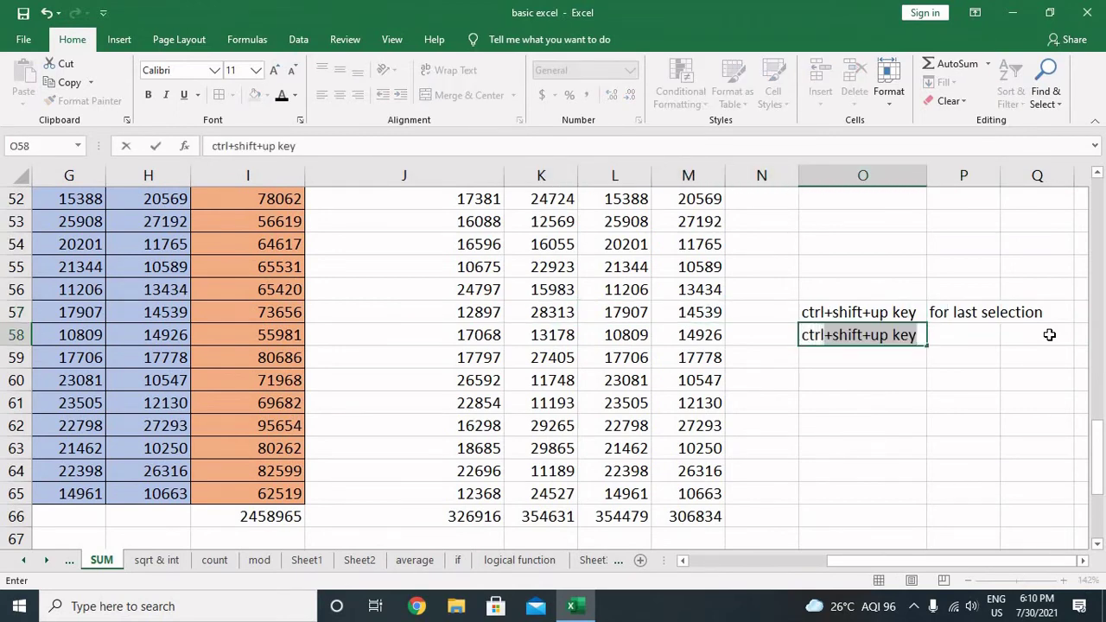
text(trl+r)
key(Right)
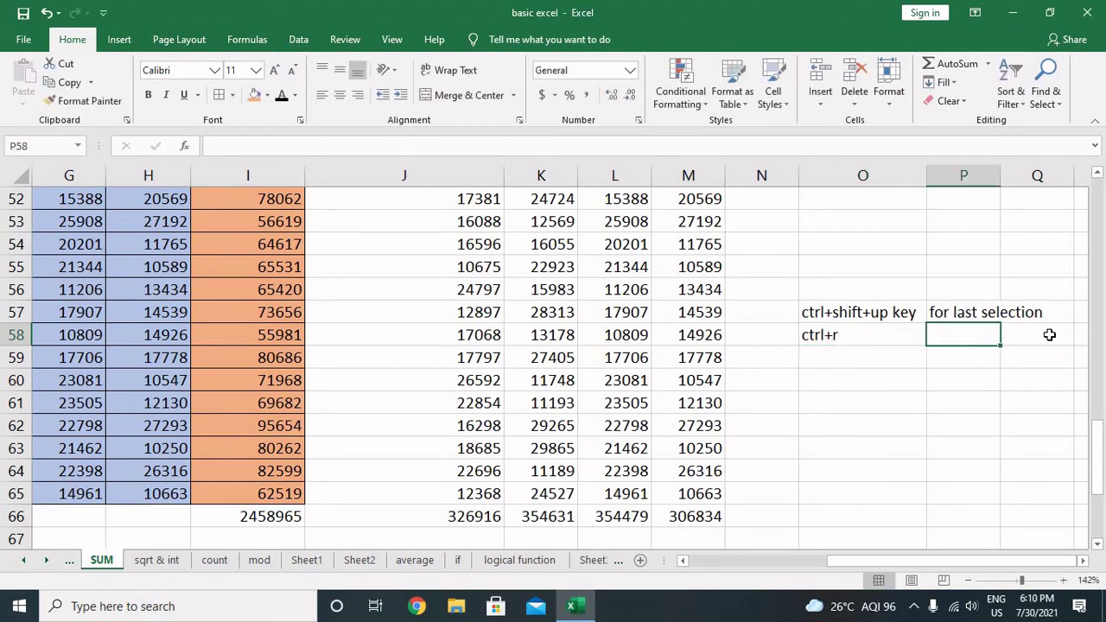
text(right)
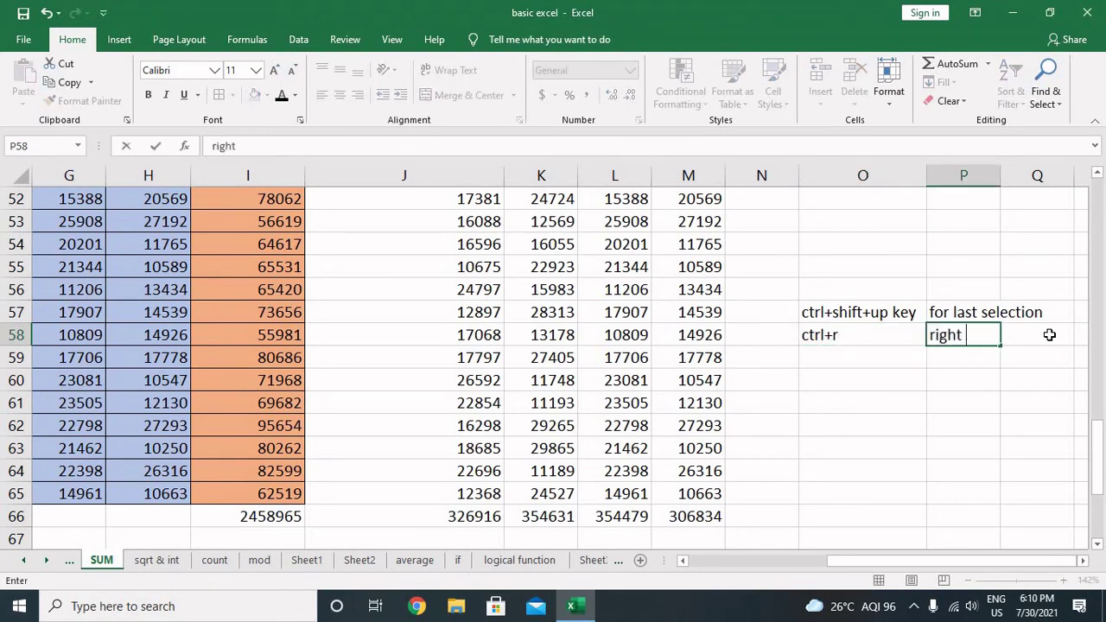
text( copy paste)
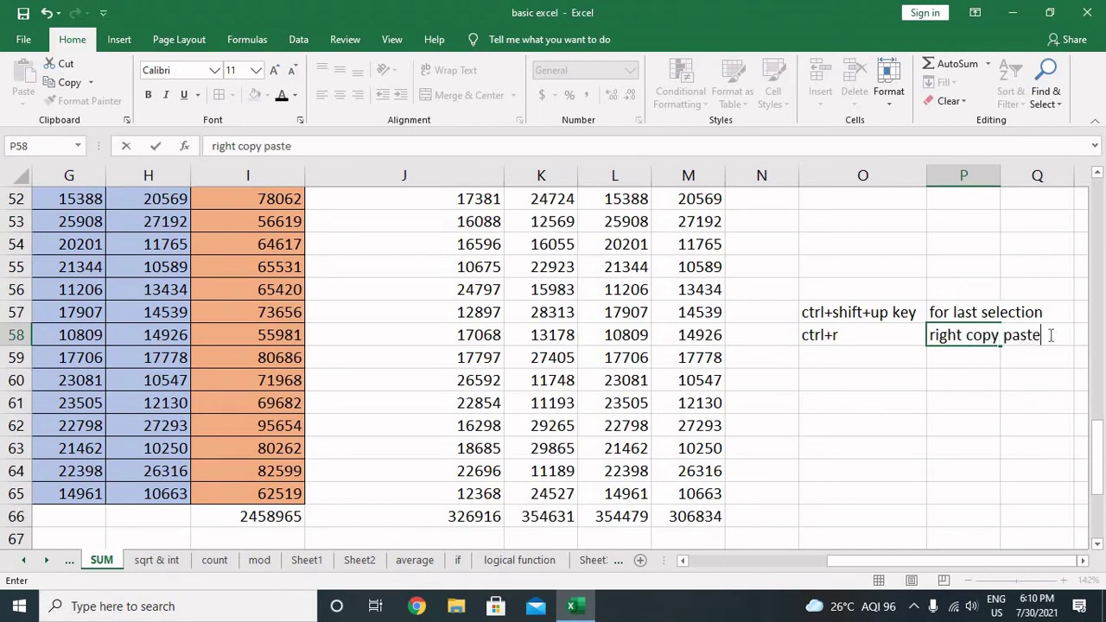
text( formul)
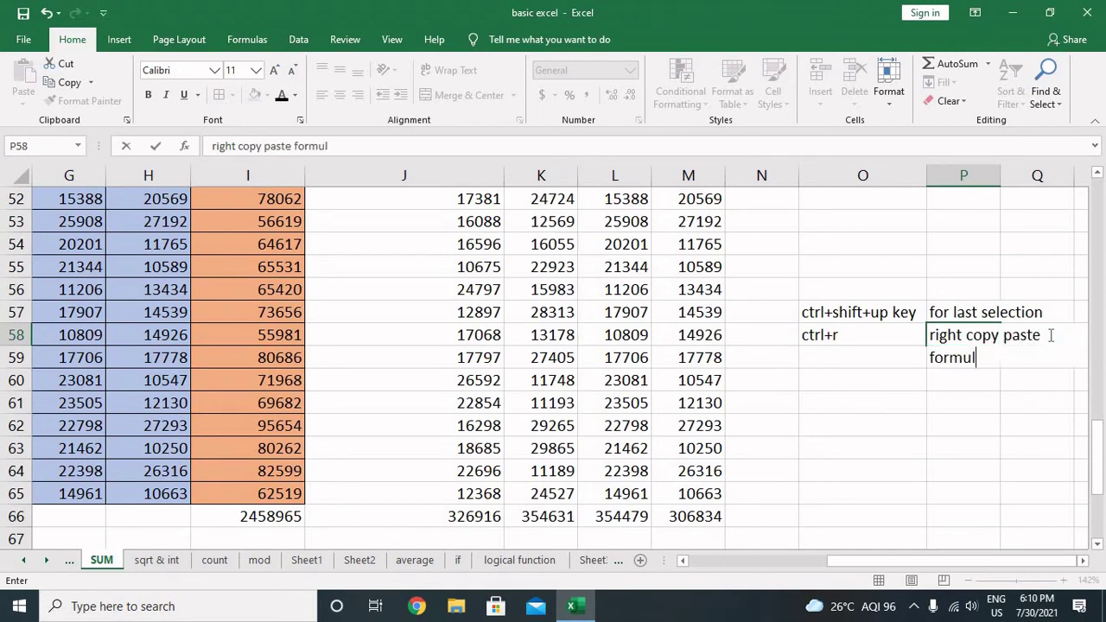
text(a)
key(Return)
key(Up)
key(Left)
key(Down)
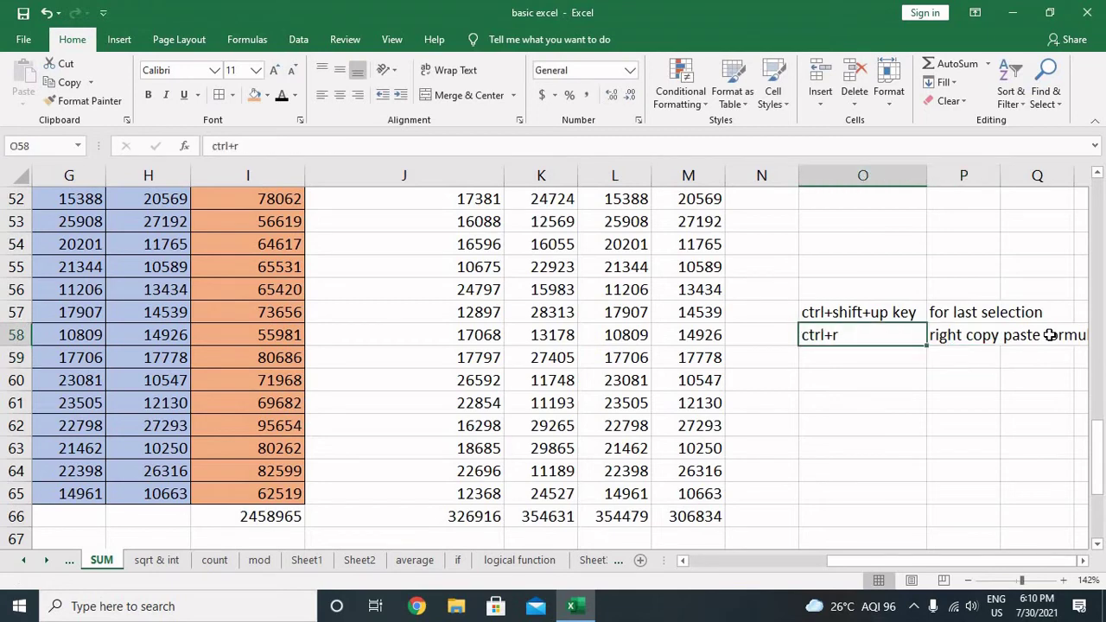
key(Left)
key(Left)
key(Left)
key(Left)
key(Down)
key(Down)
key(Down)
key(Down)
key(Down)
key(Down)
key(Down)
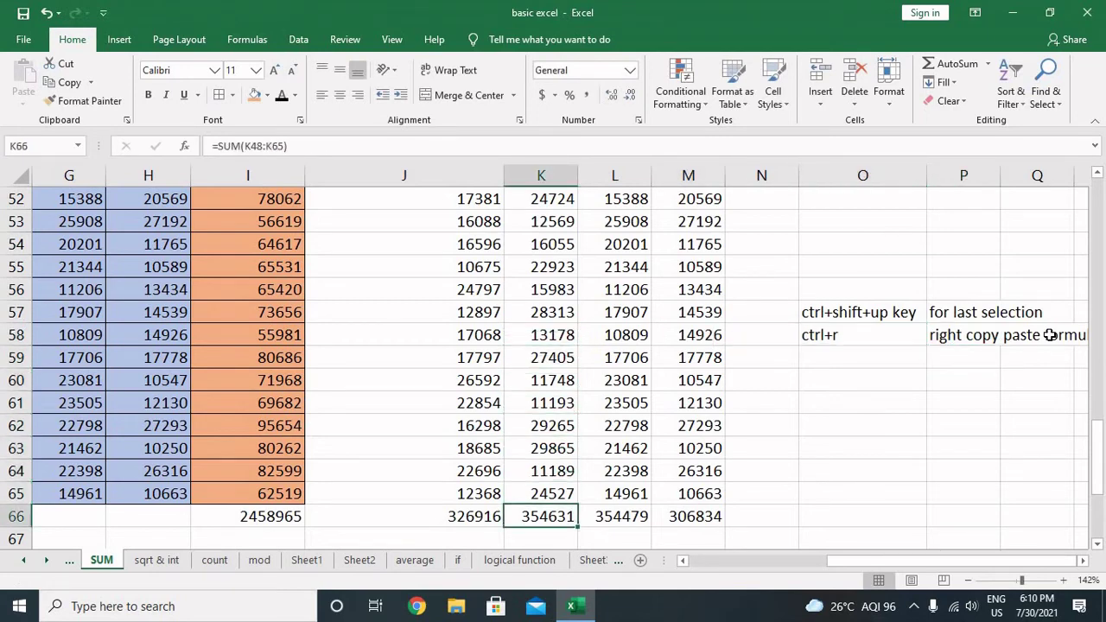
Step: Select the helper values block J48:M65
key(Left)
key(Left)
key(Right)
key(Right)
key(Right)
key(Left)
key(Left)
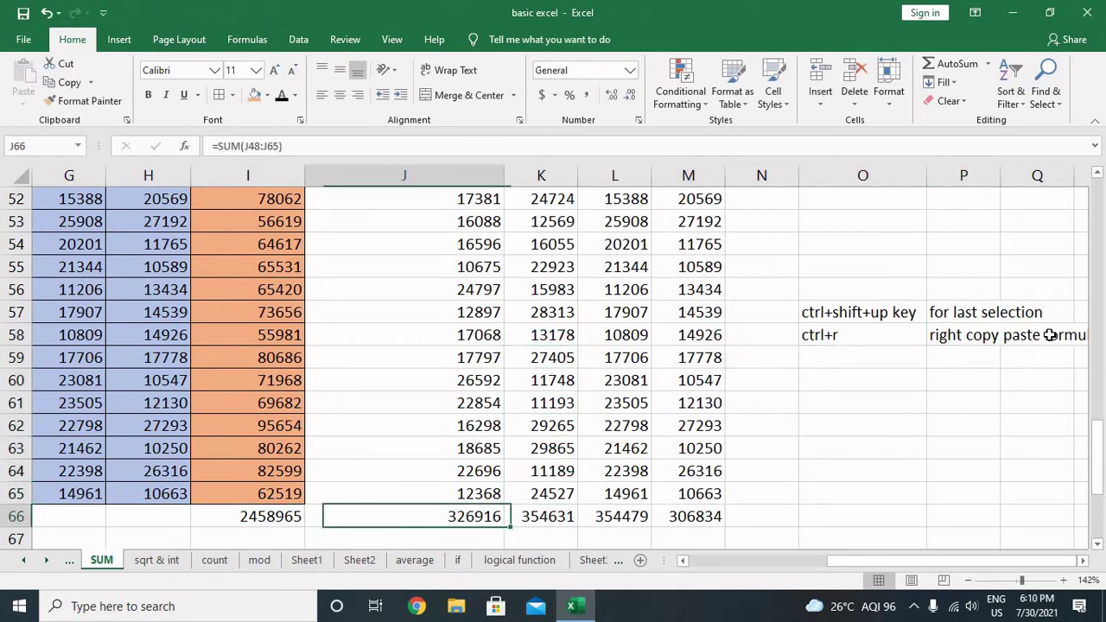
key(Up)
key(ctrl+shift+Up)
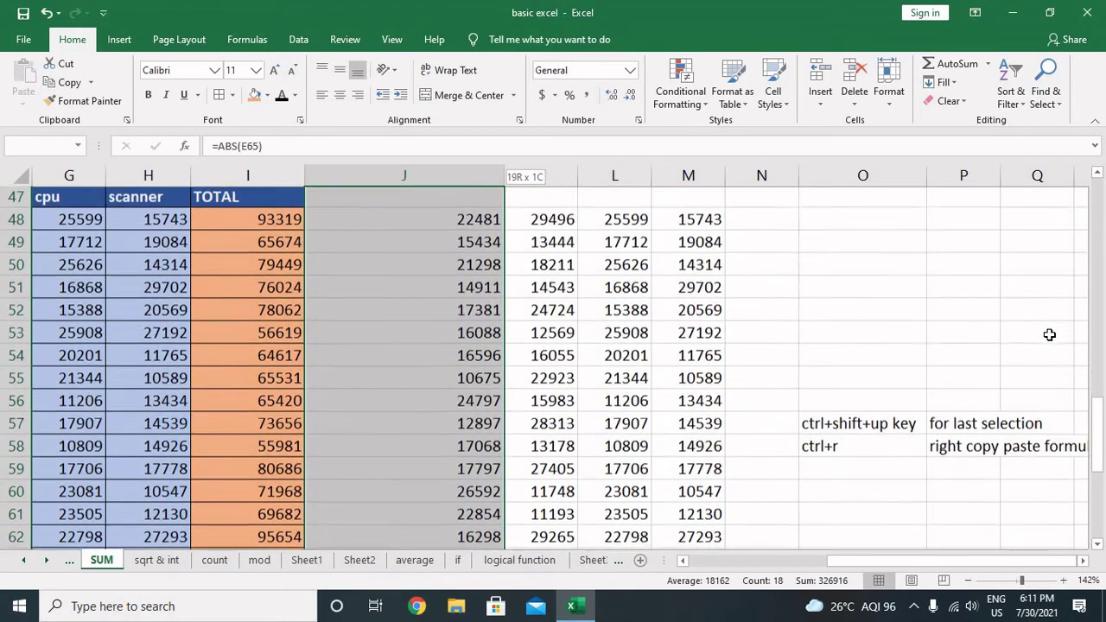
key(shift+Right)
key(shift+Right)
key(shift+Right)
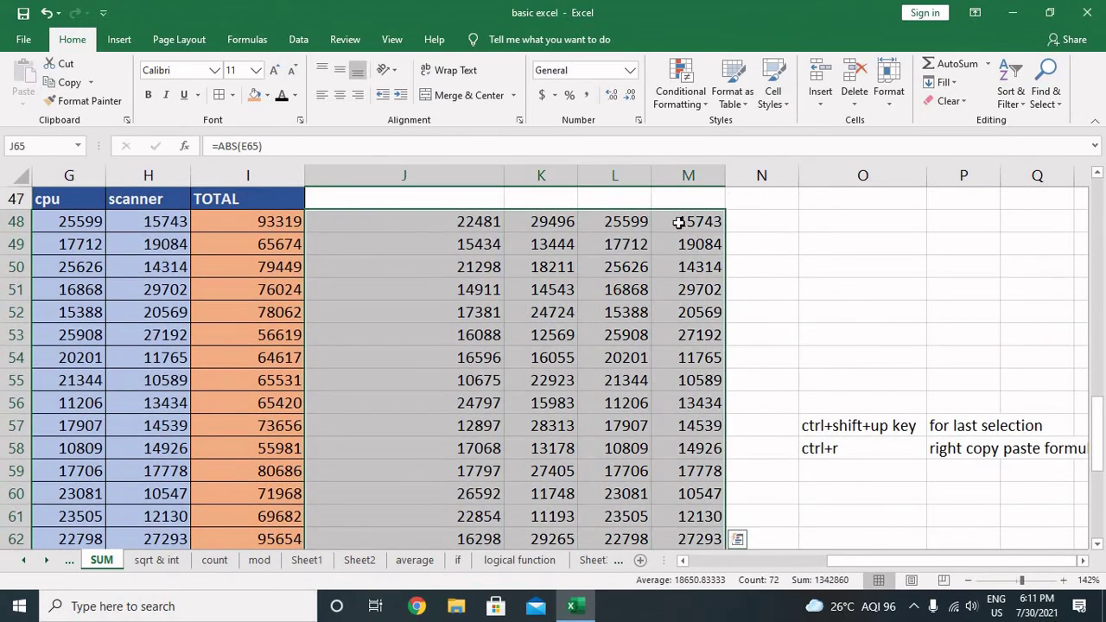
Step: Give the selected J48:M65 block a light blue fill instead of light orange
click(267, 95)
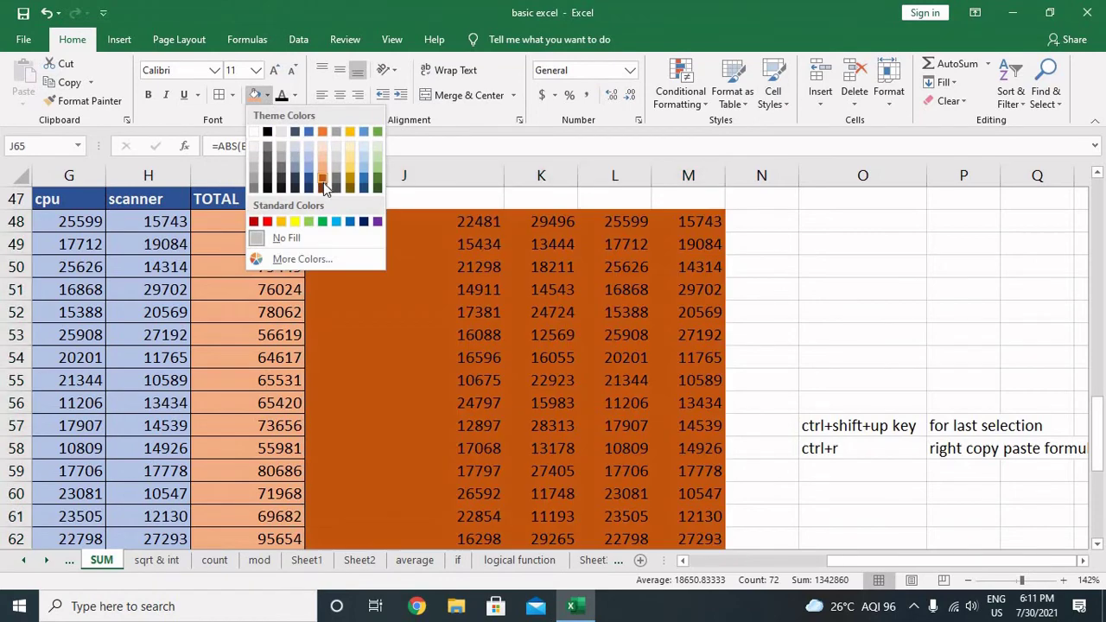
click(322, 160)
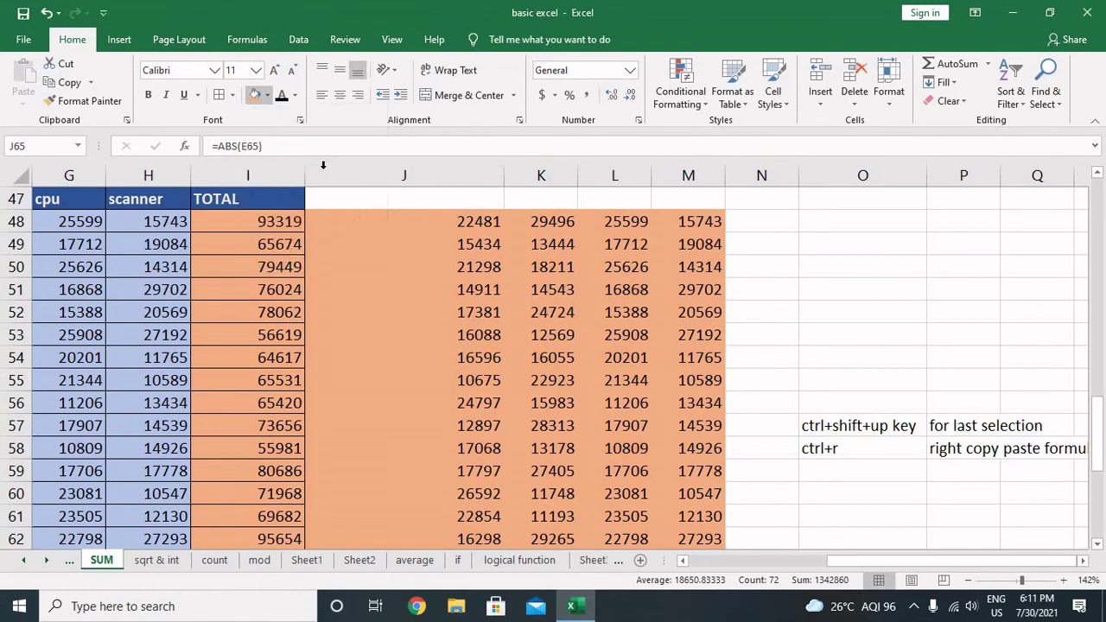
scroll(277, 112, down, 4)
click(267, 95)
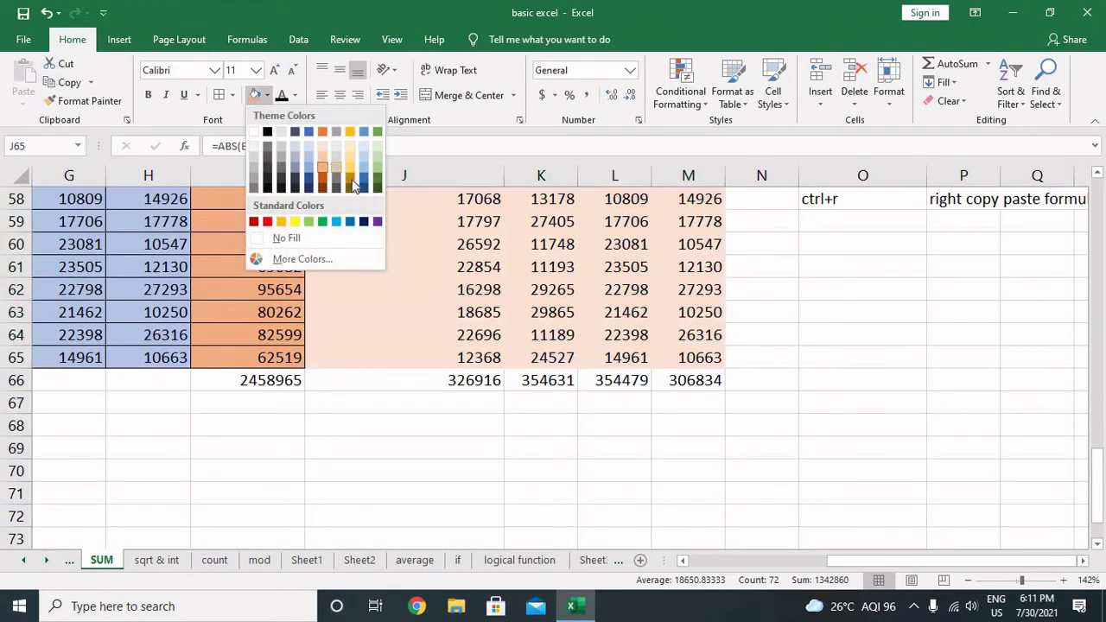
click(363, 162)
scroll(503, 267, up, 2)
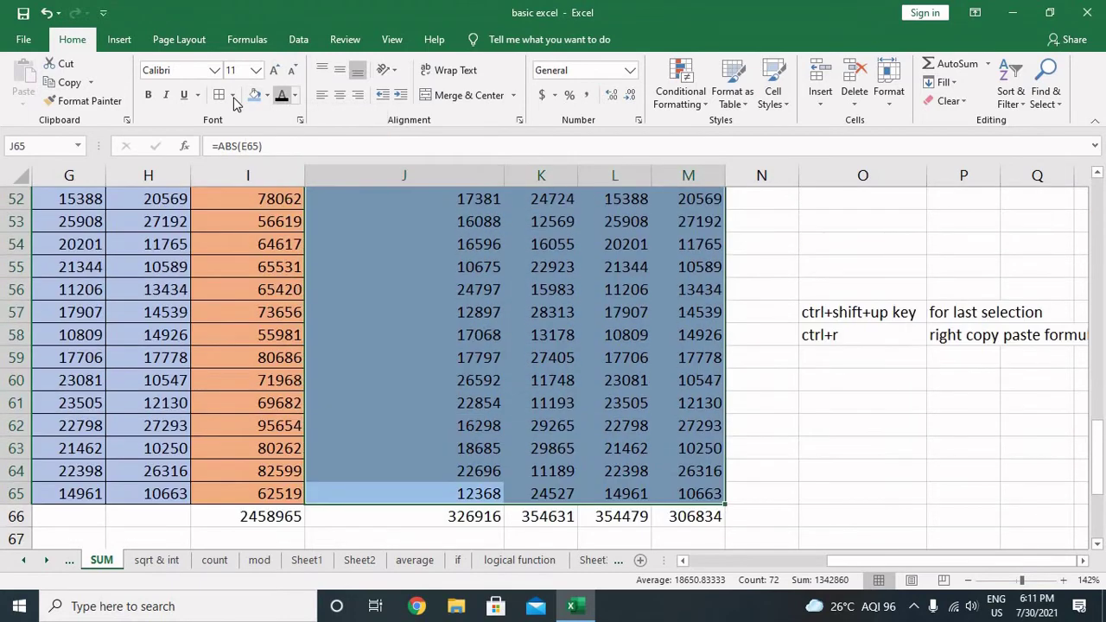
scroll(508, 294, down, 1)
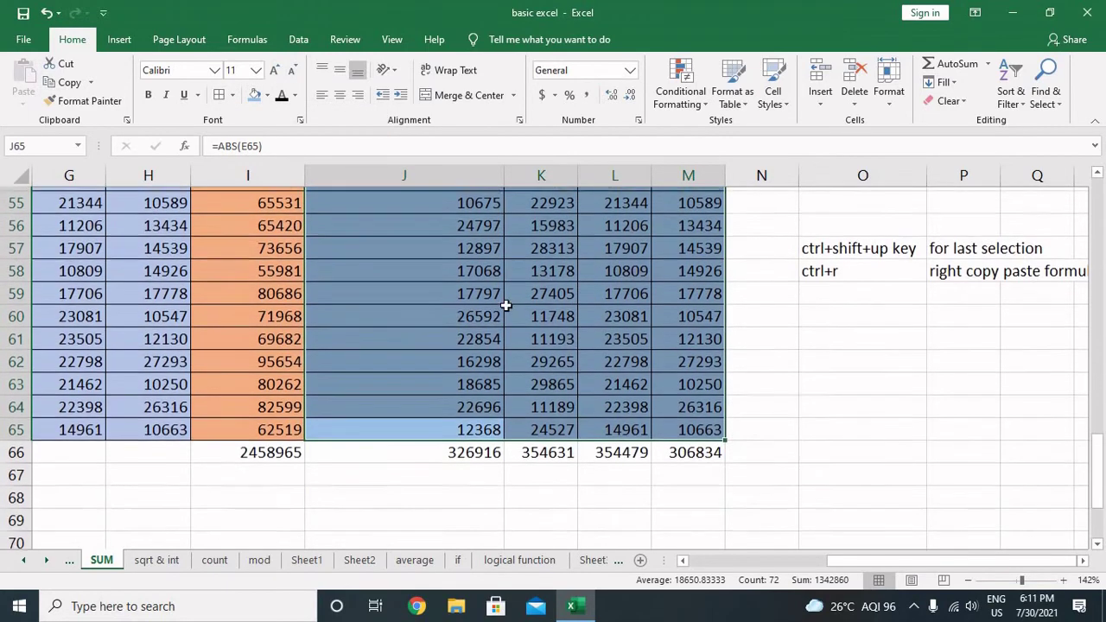
click(780, 457)
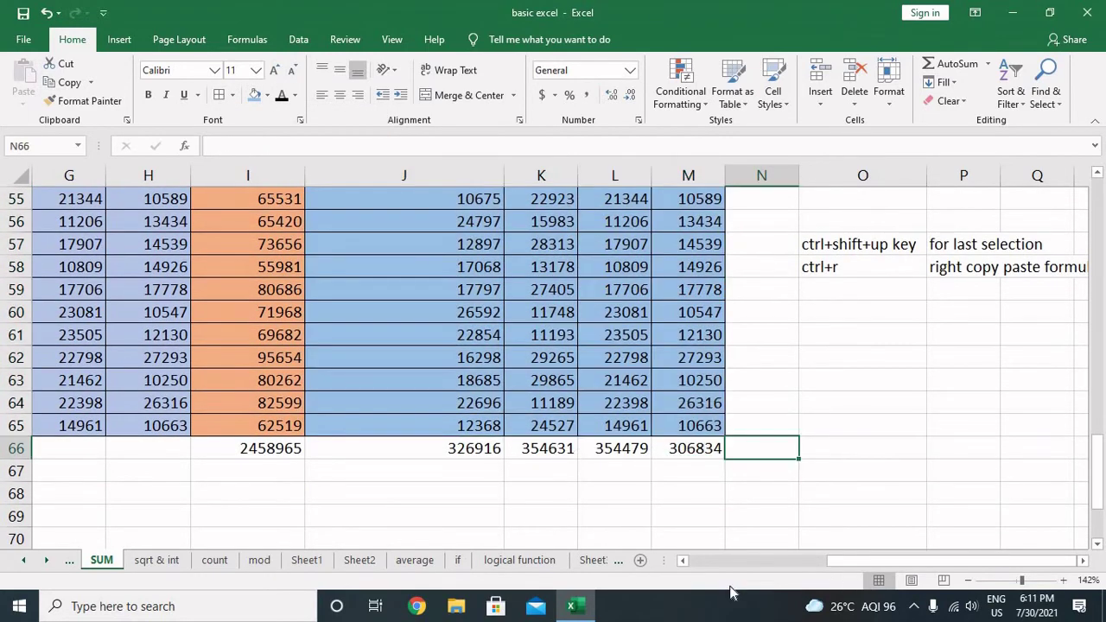
Step: Enter =SUM(J66:M66) in N66 for the ABS grand total 1342860
text(=sum()
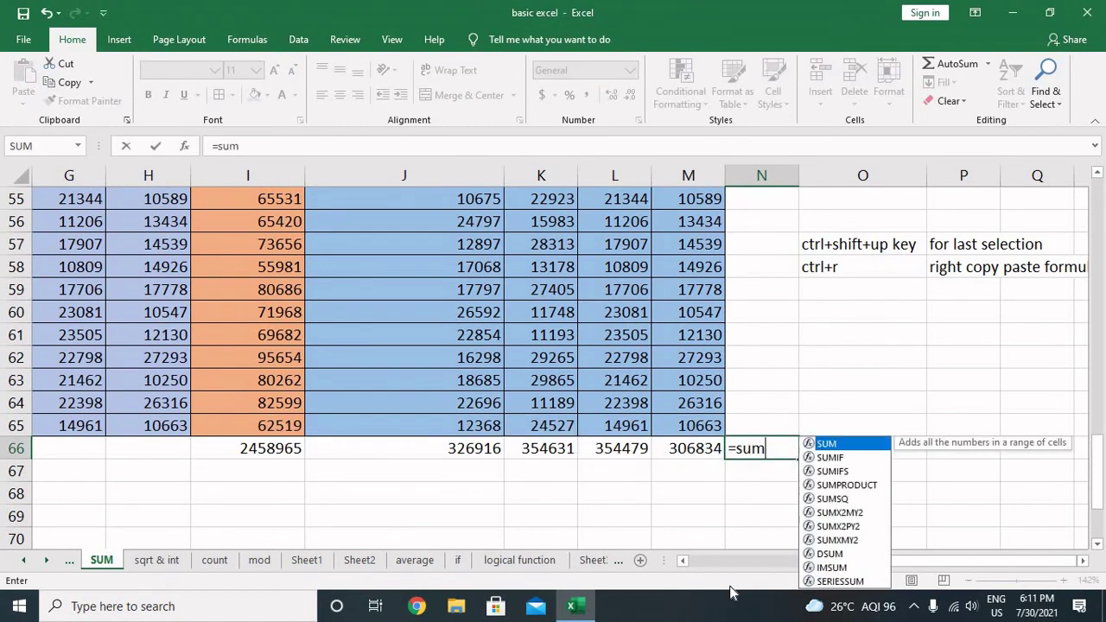
key(Left)
key(Left)
key(Left)
key(Left)
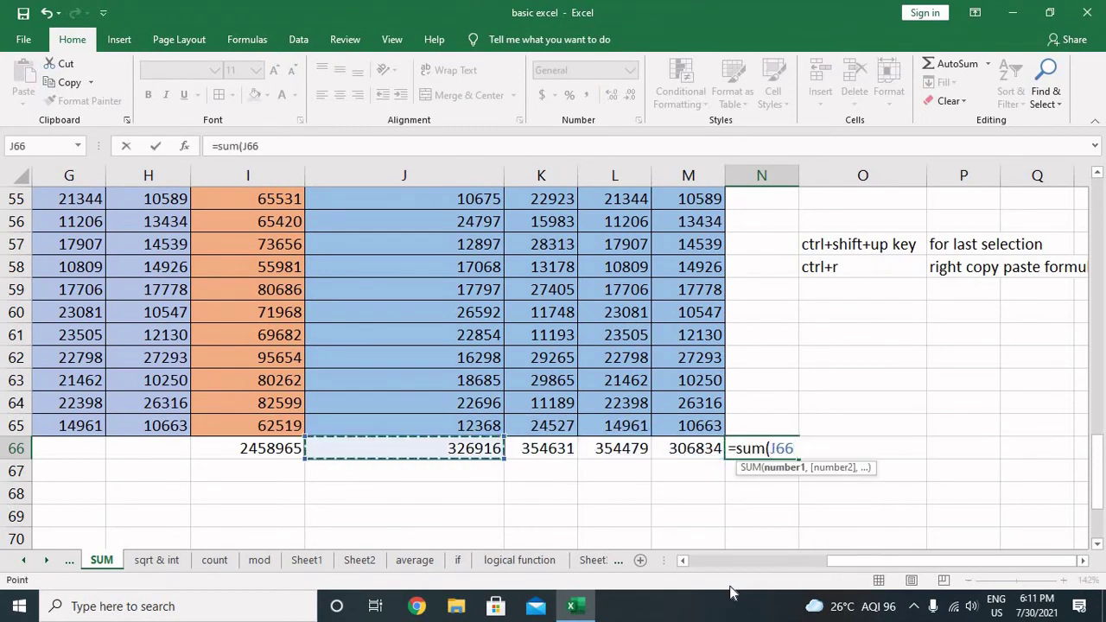
key(shift+Right)
key(shift+Right)
key(shift+Right)
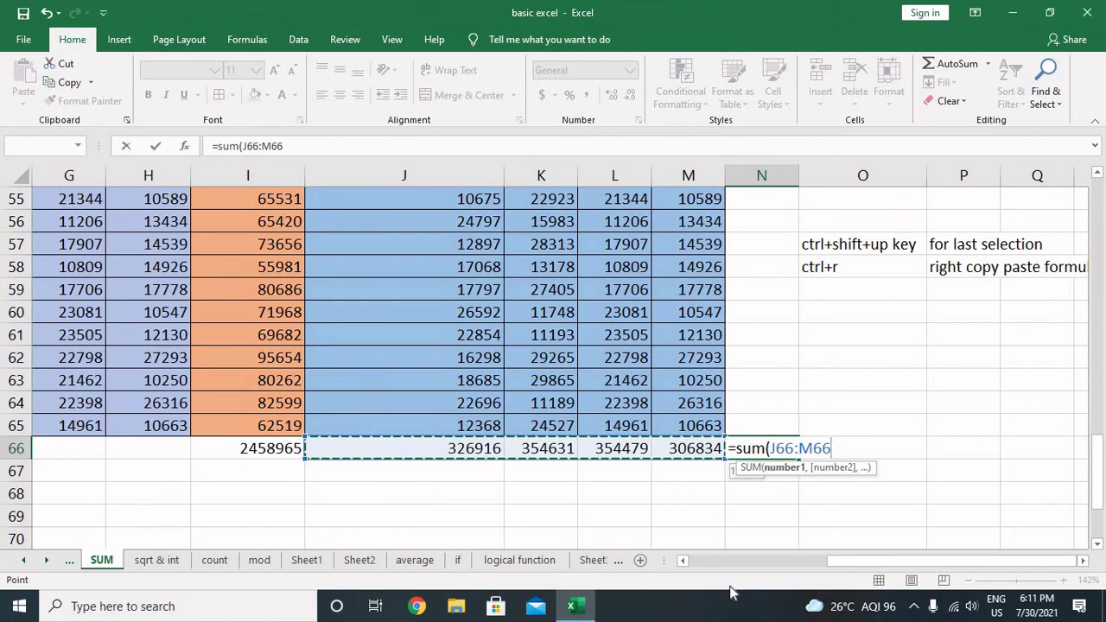
text())
key(Return)
key(Up)
Step: Enter =SUM(E48:E65) in E66 to total the Tv column
key(Left)
key(Left)
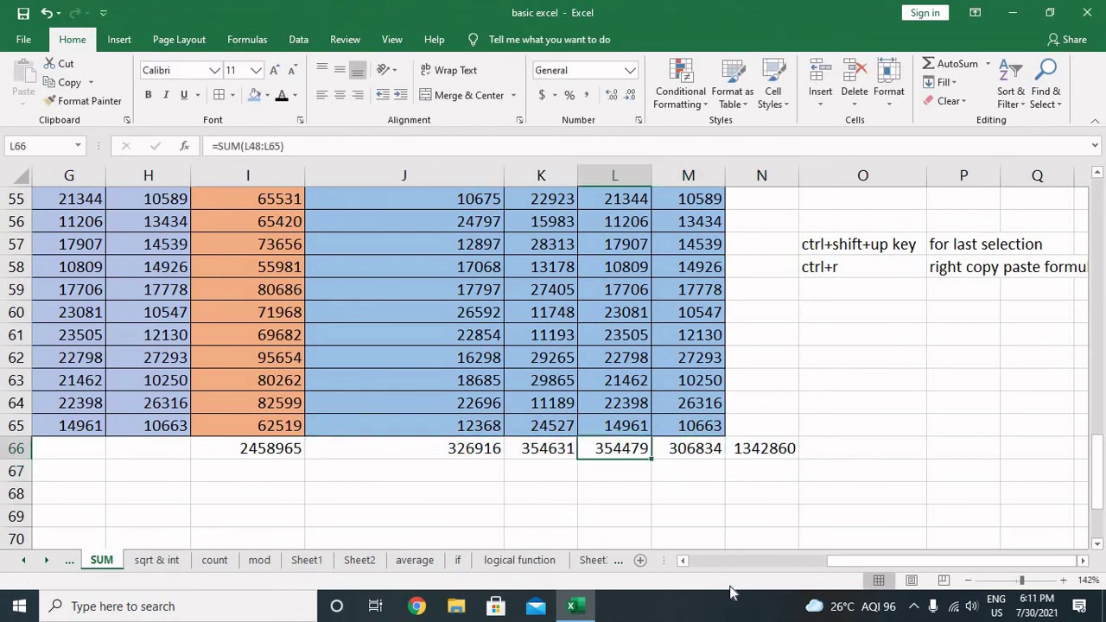
key(Left)
key(Left)
key(Left)
key(Left)
key(Right)
key(Left)
key(Left)
key(Left)
key(Left)
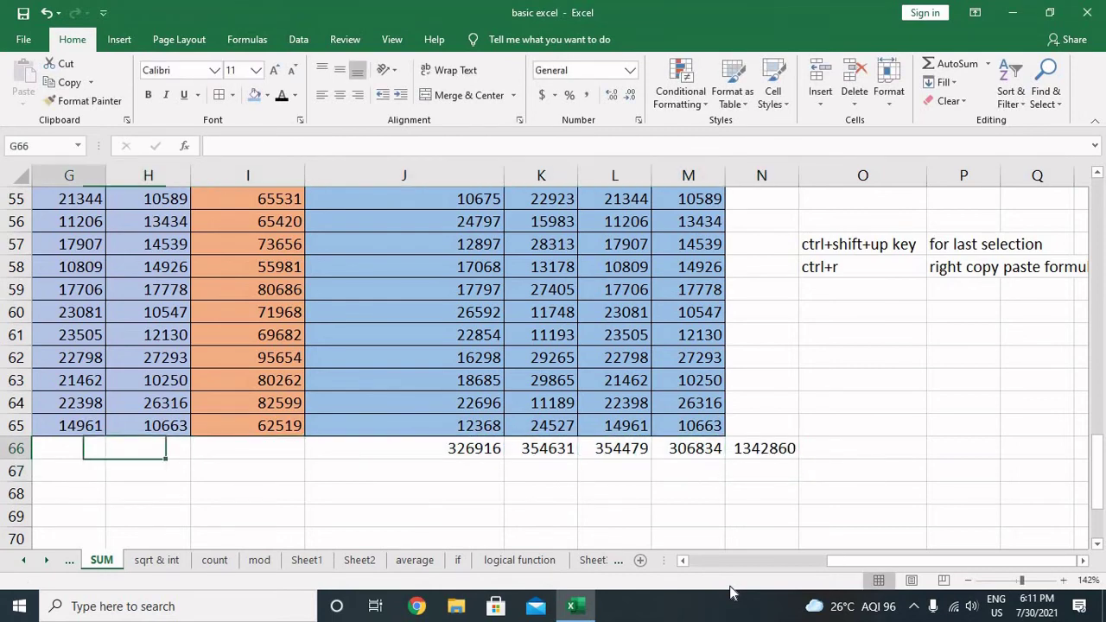
key(Left)
key(Right)
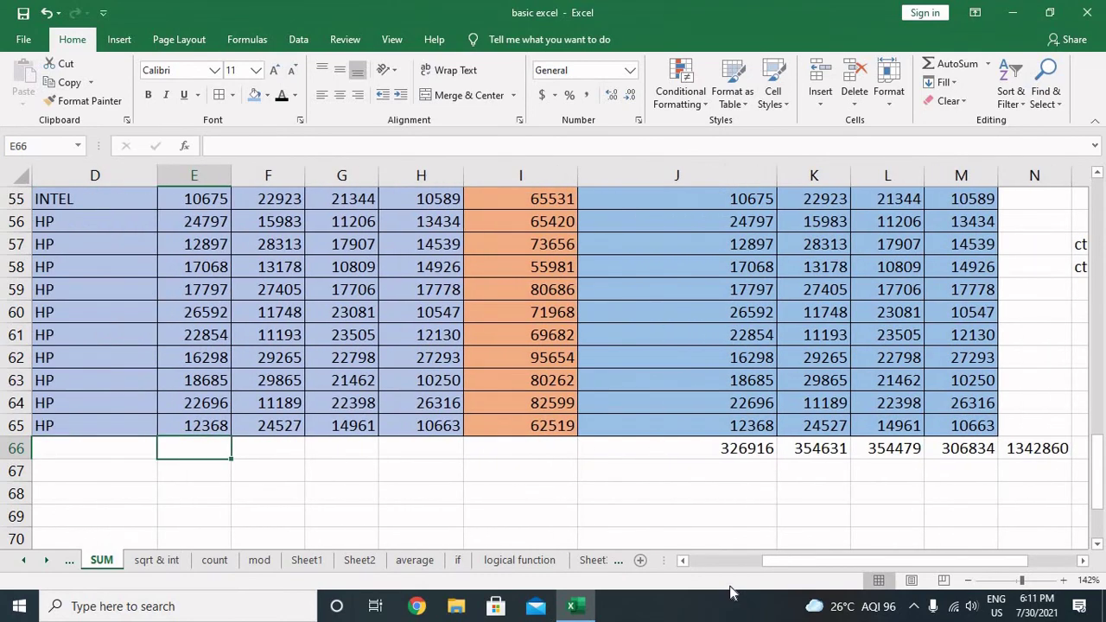
text(=sum()
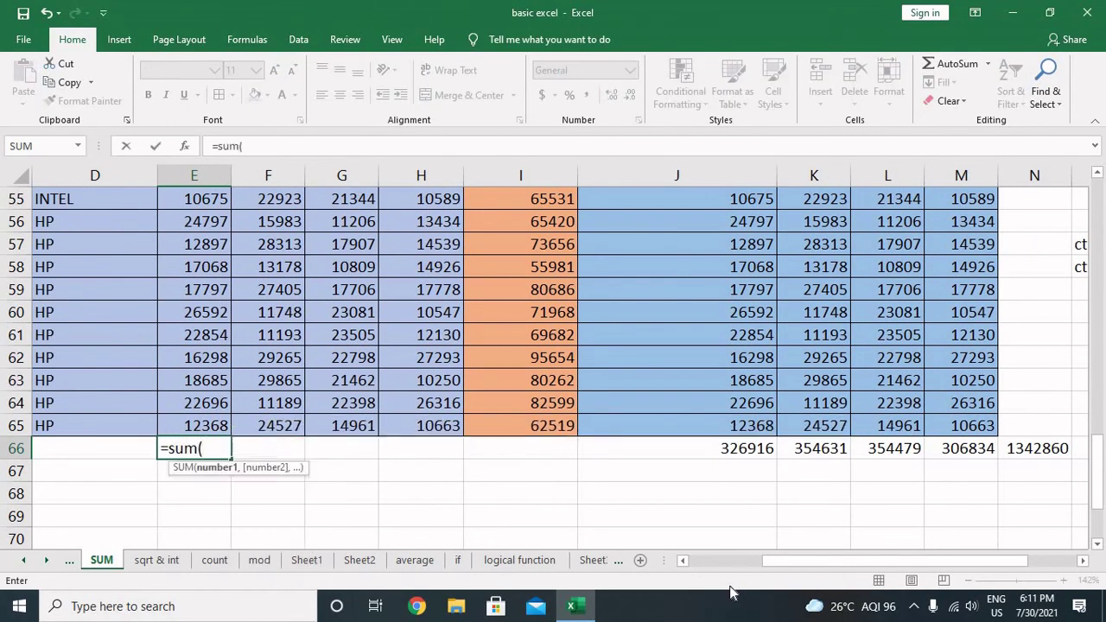
key(Up)
key(ctrl+shift+Up)
key(shift+Down)
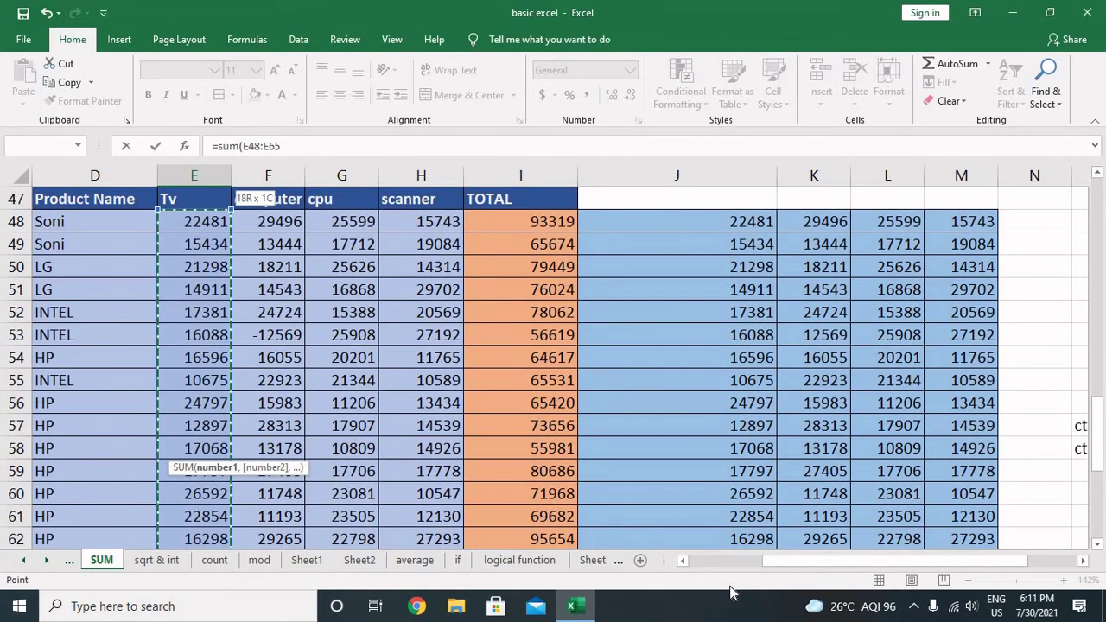
text())
key(Return)
Step: Copy the E66 total across F66:H66 for computer, cpu and scanner
key(Up)
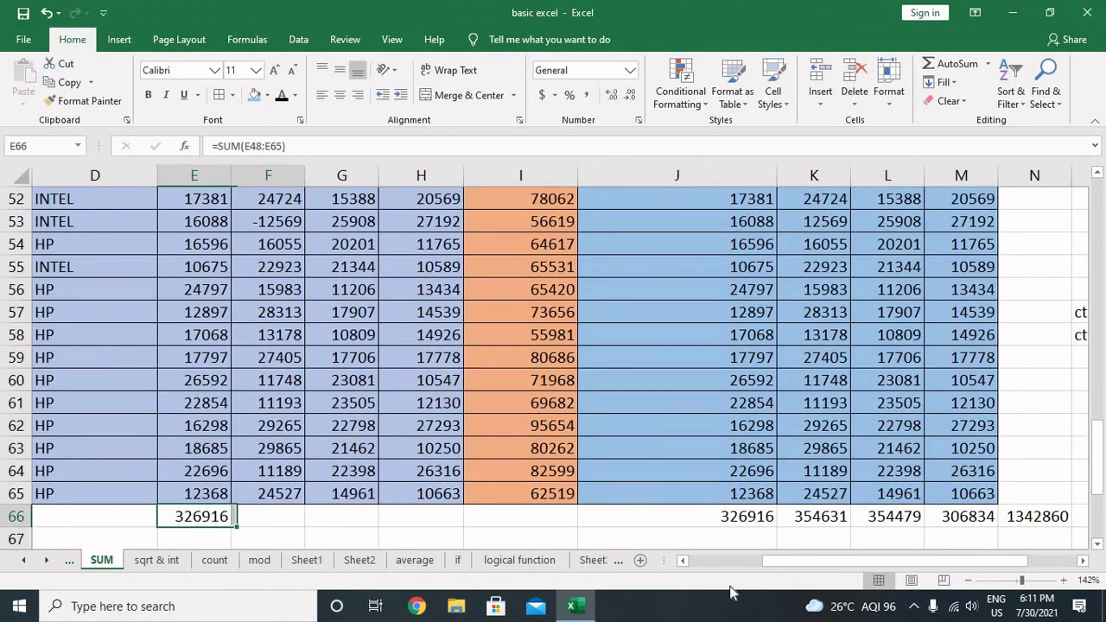
key(shift+Right)
key(shift+Right)
key(shift+Right)
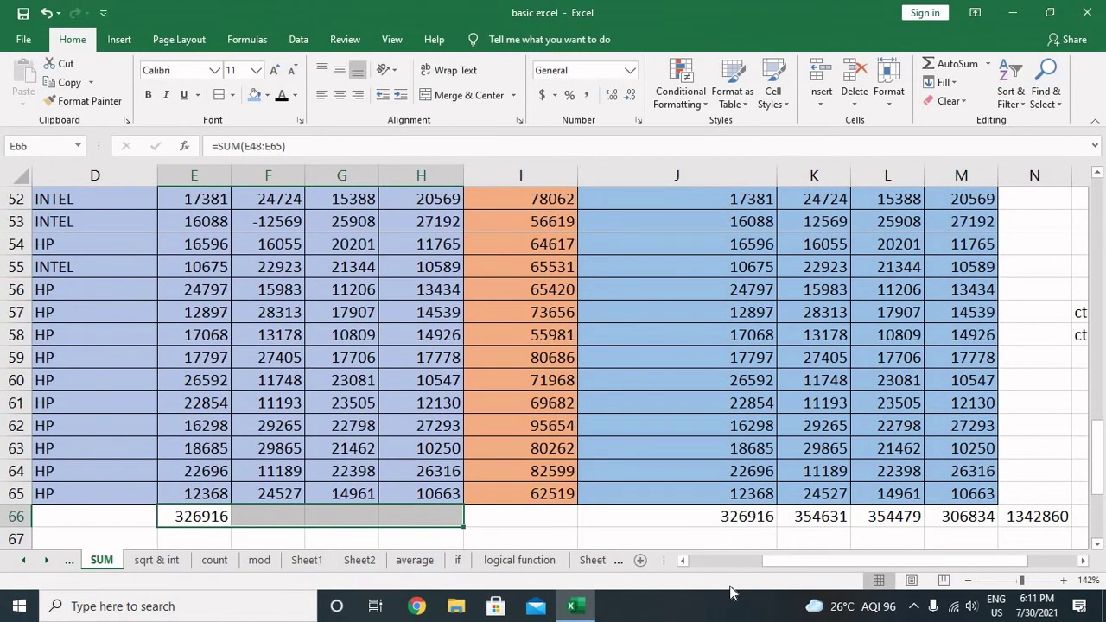
key(ctrl+r)
key(Right)
key(Right)
key(Right)
key(Right)
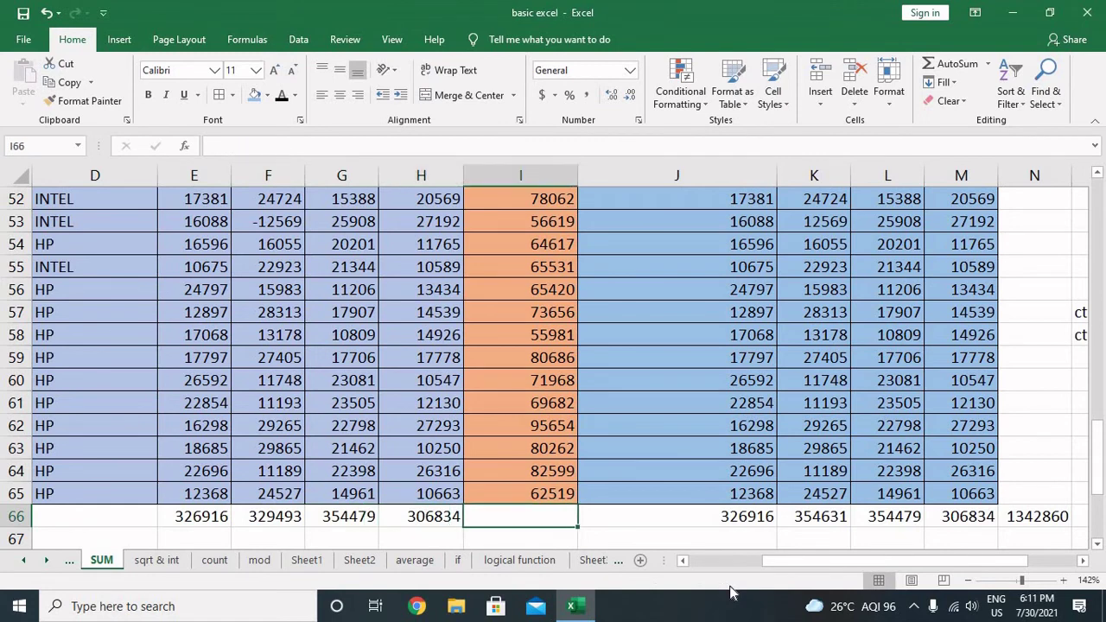
key(Left)
key(Left)
key(Left)
key(Left)
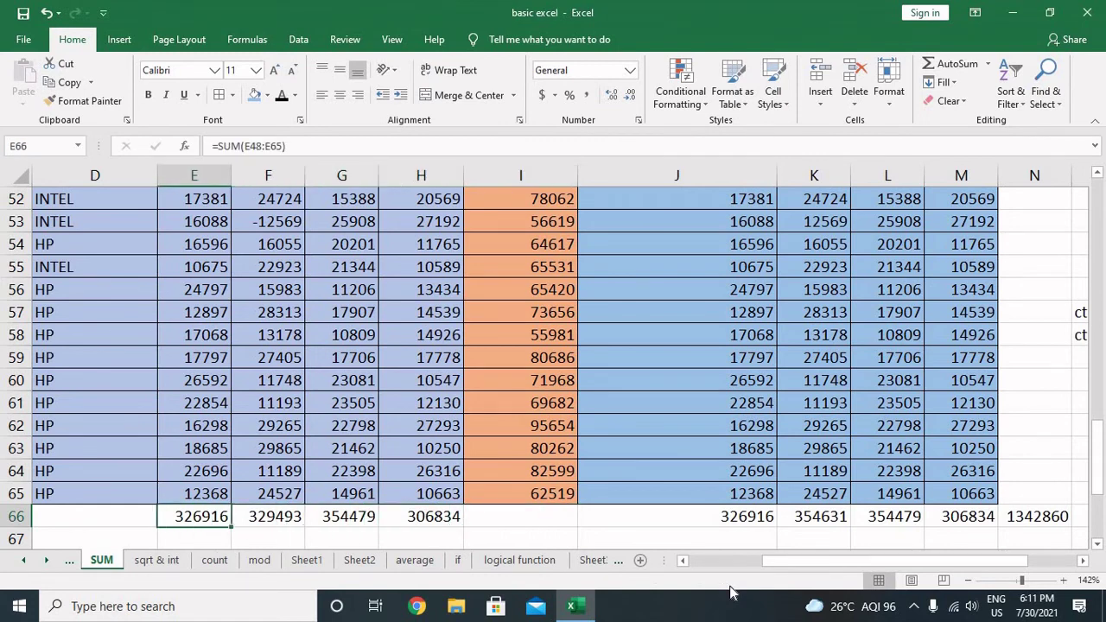
key(shift+Right)
key(shift+Right)
key(shift+Right)
key(ctrl+r)
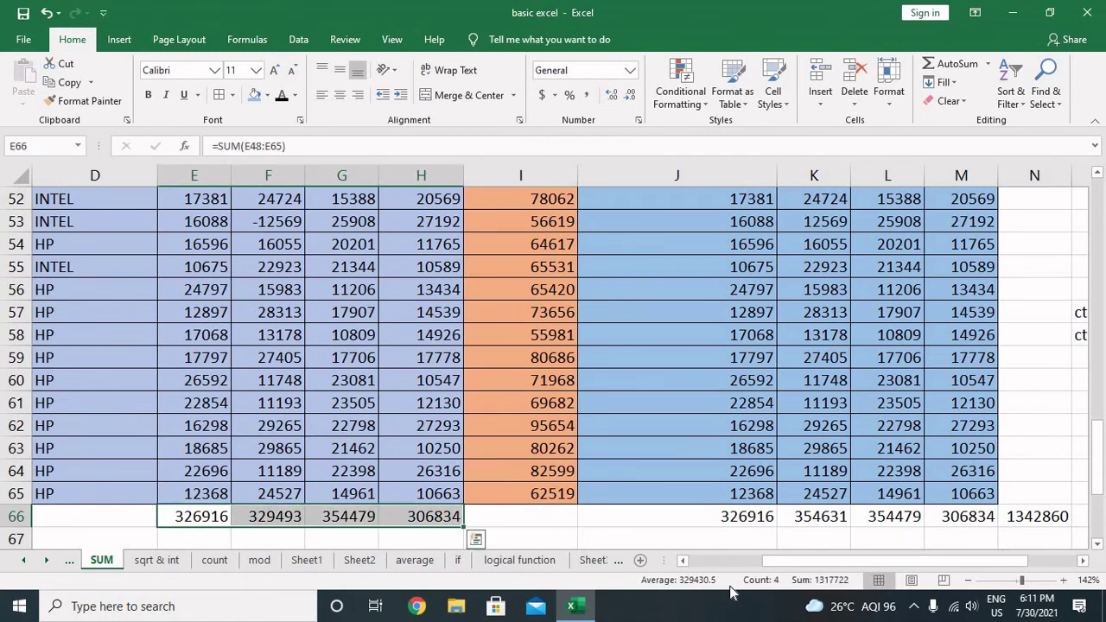
key(Right)
key(Right)
key(Right)
key(Right)
Step: Enter =SUM(I48:I65) in I66, totalling the TOTAL column as 1317722
text(=sum()
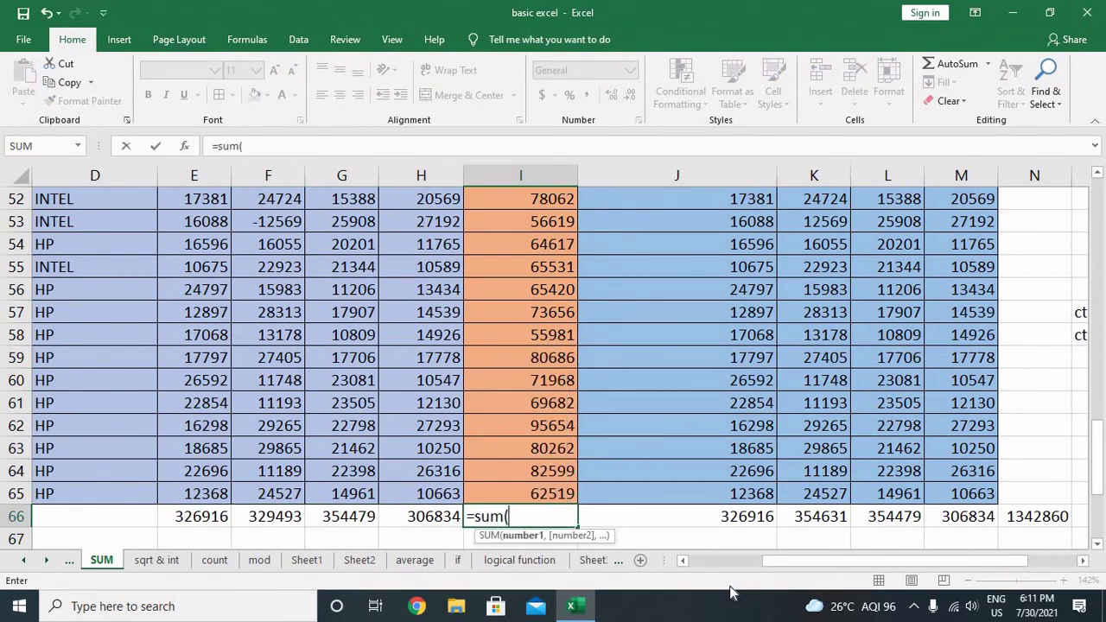
key(Up)
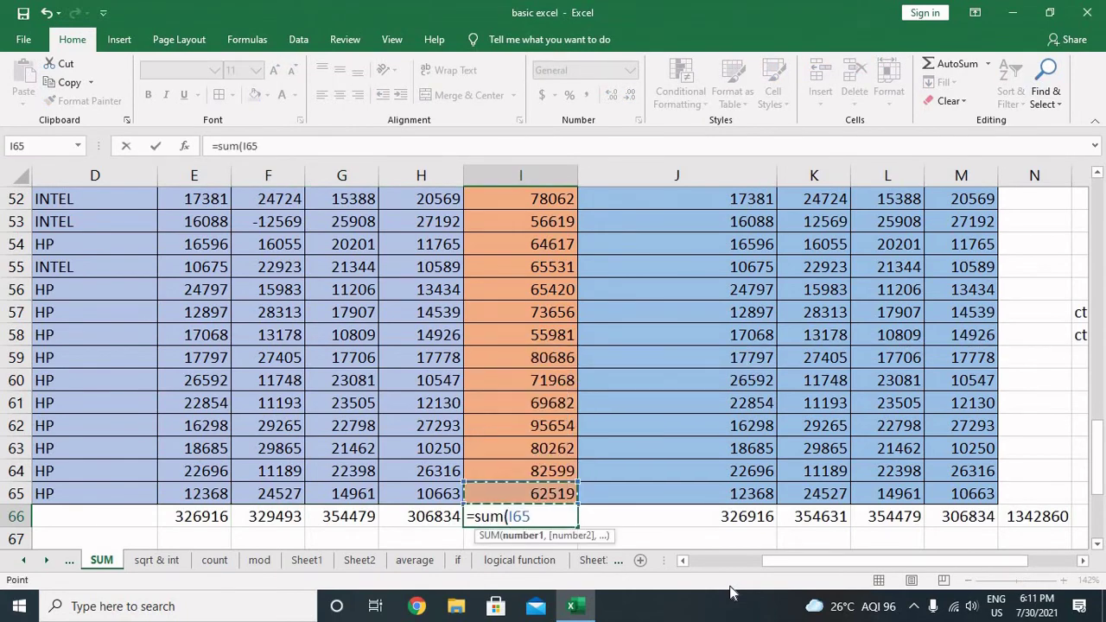
key(shift+Up)
key(shift+Up)
key(shift+Up)
key(shift+Up)
key(shift+Up)
key(shift+Up)
key(shift+Up)
key(shift+Up)
key(shift+Up)
key(shift+Up)
key(shift+Up)
key(shift+Up)
key(shift+Up)
key(shift+Up)
key(shift+Up)
key(shift+Up)
key(shift+Up)
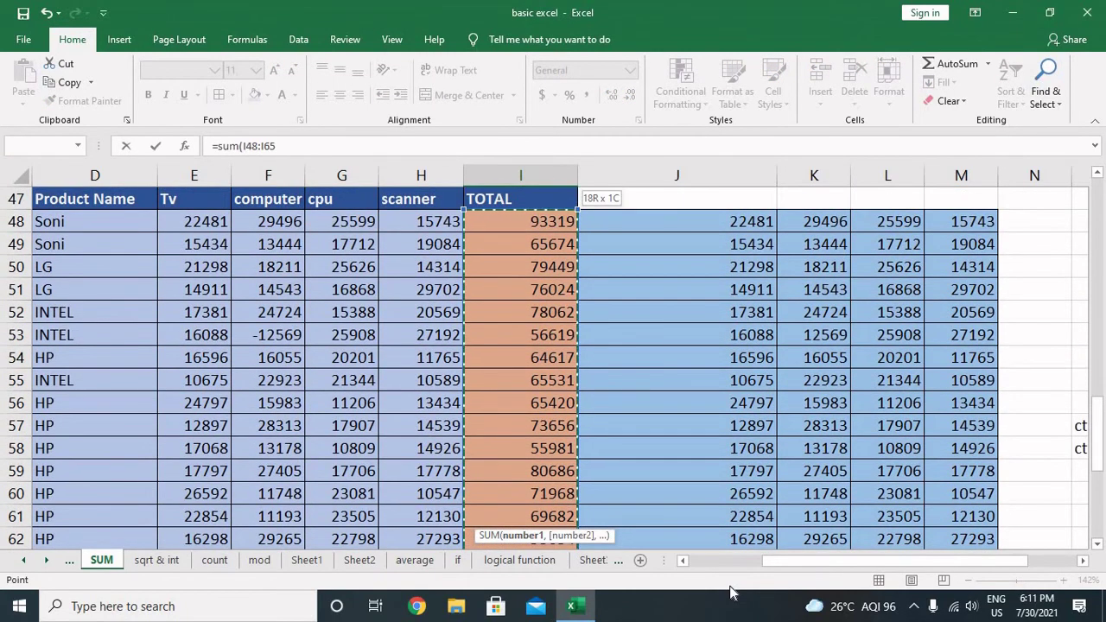
text())
key(ctrl+Return)
key(Right)
key(Right)
key(Right)
key(Right)
key(Right)
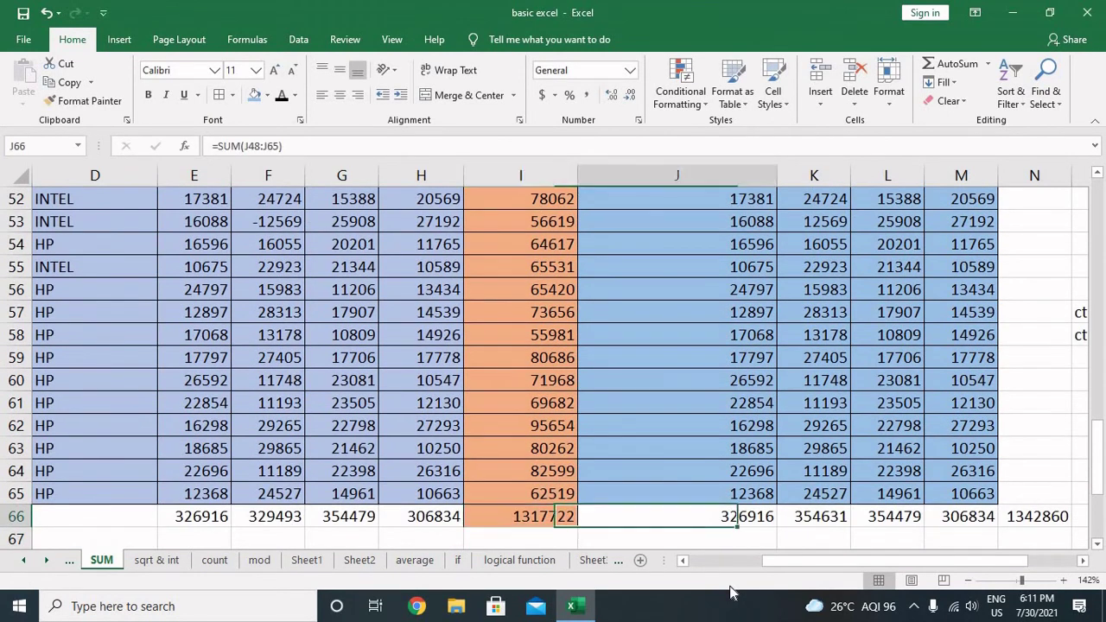
key(Left)
key(Left)
key(Left)
key(Left)
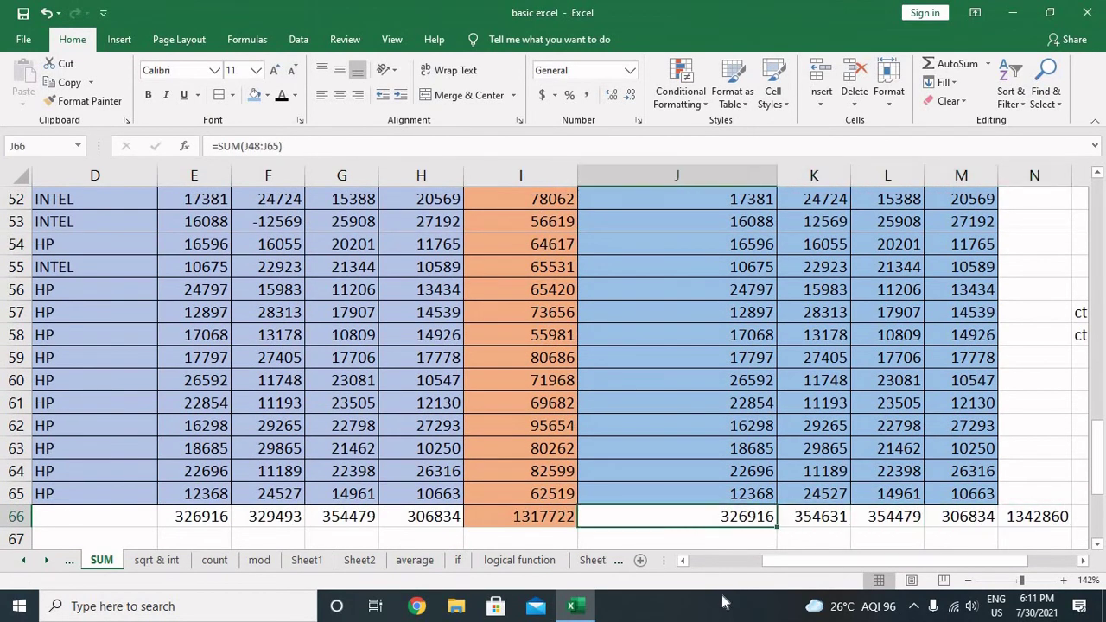
Step: Give the grand totals in I66 and N66 a blue fill with white text
click(553, 516)
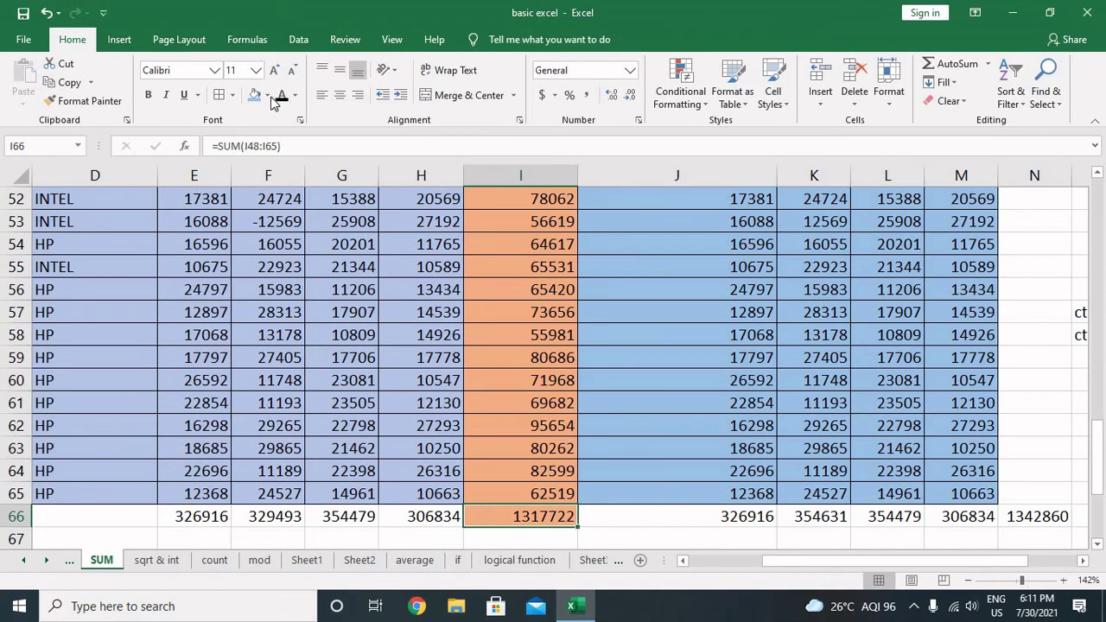
click(267, 95)
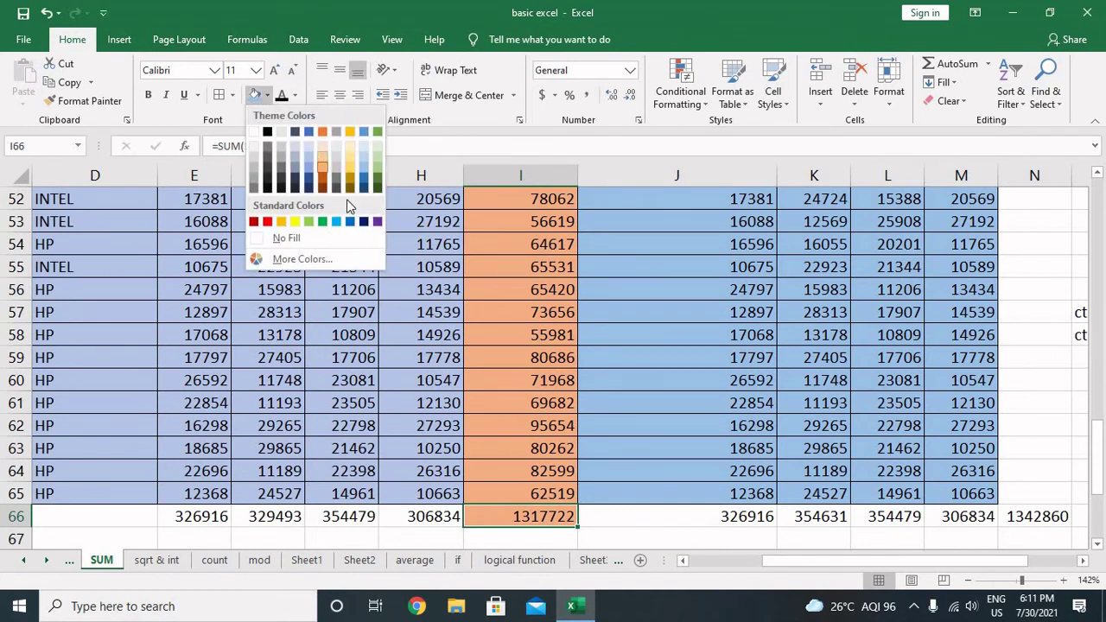
click(348, 222)
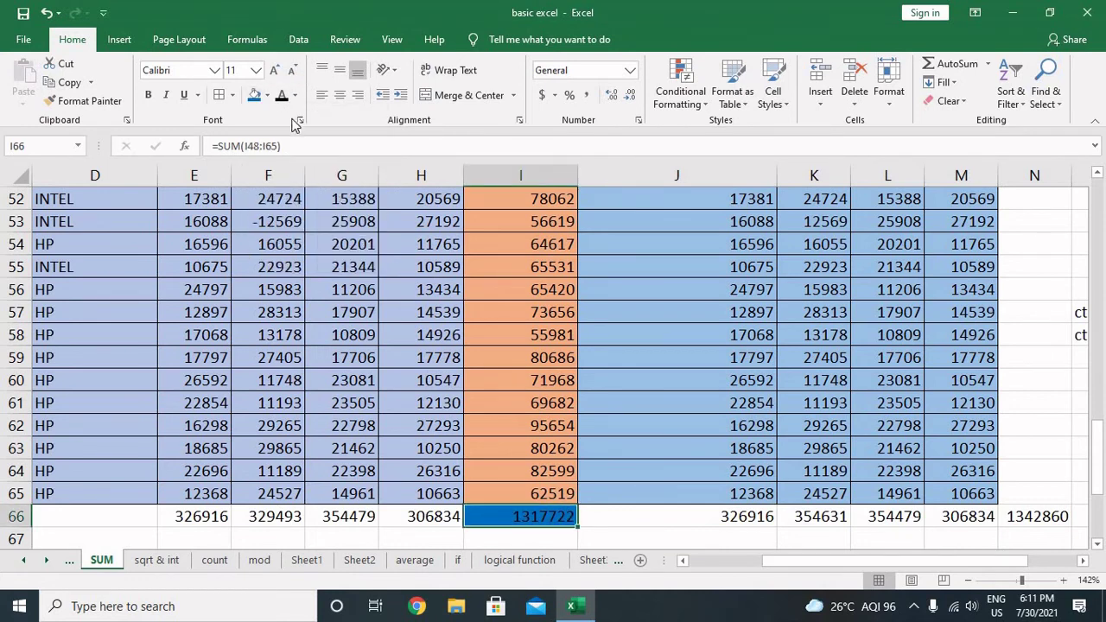
click(295, 95)
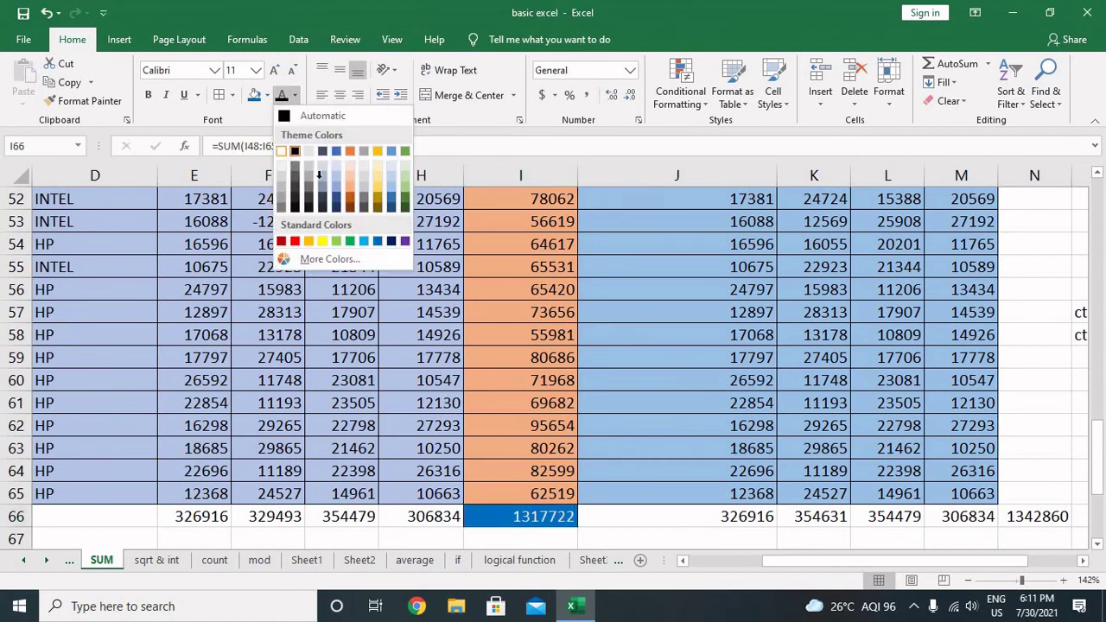
click(281, 152)
key(F2)
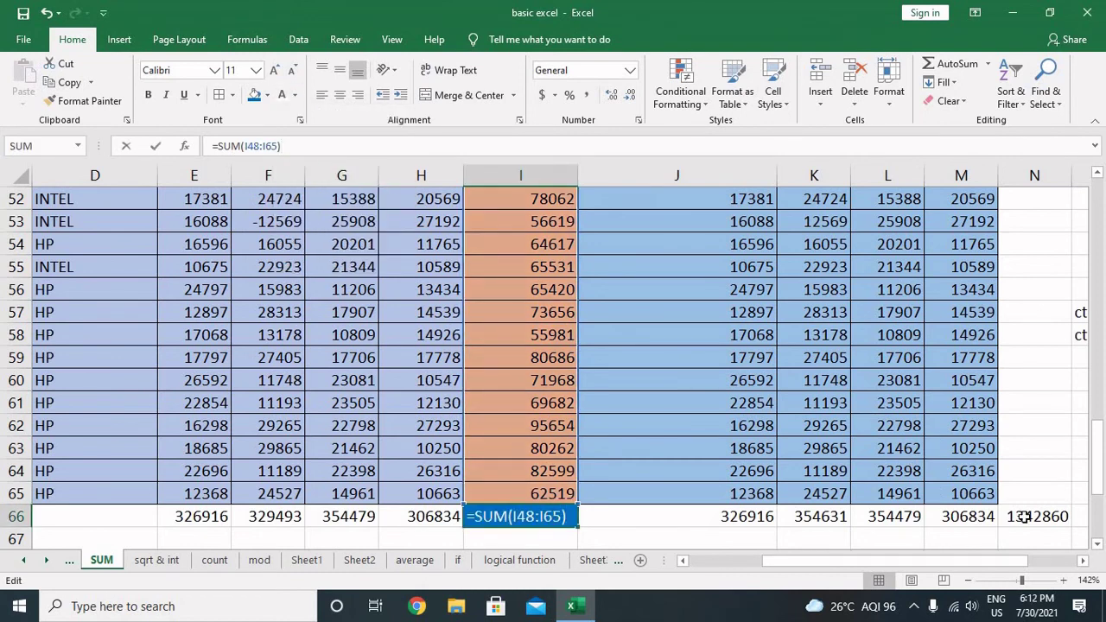
click(1023, 517)
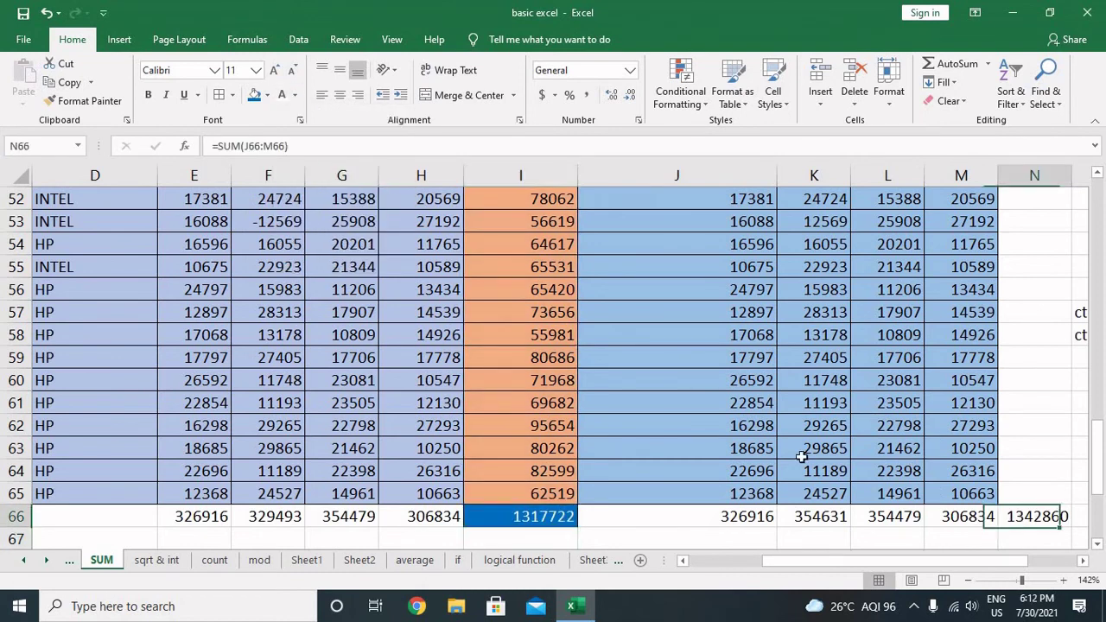
click(254, 95)
click(282, 95)
Step: Compare the column totals E66:H66 with helper totals J66:M66, noting F66 329493 versus K66 354631
click(914, 454)
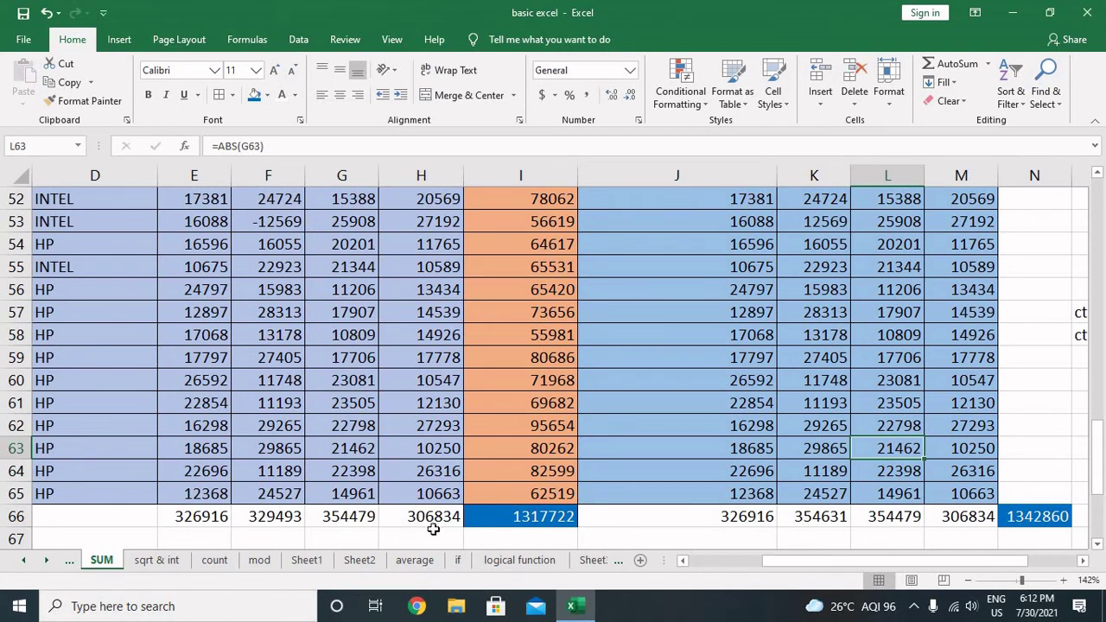
click(212, 517)
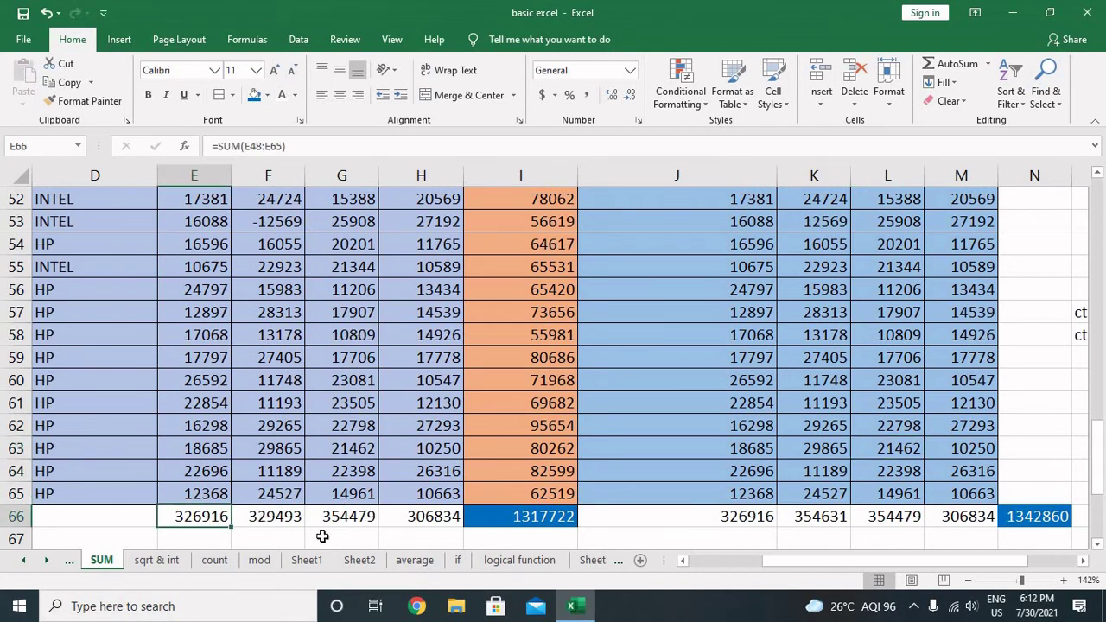
click(737, 517)
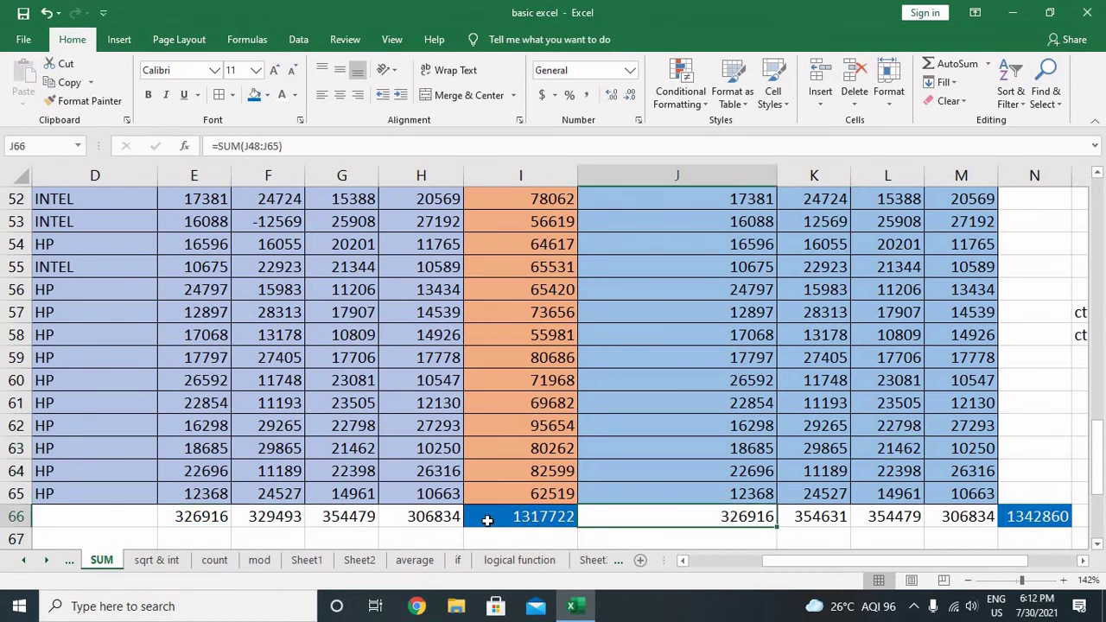
click(293, 518)
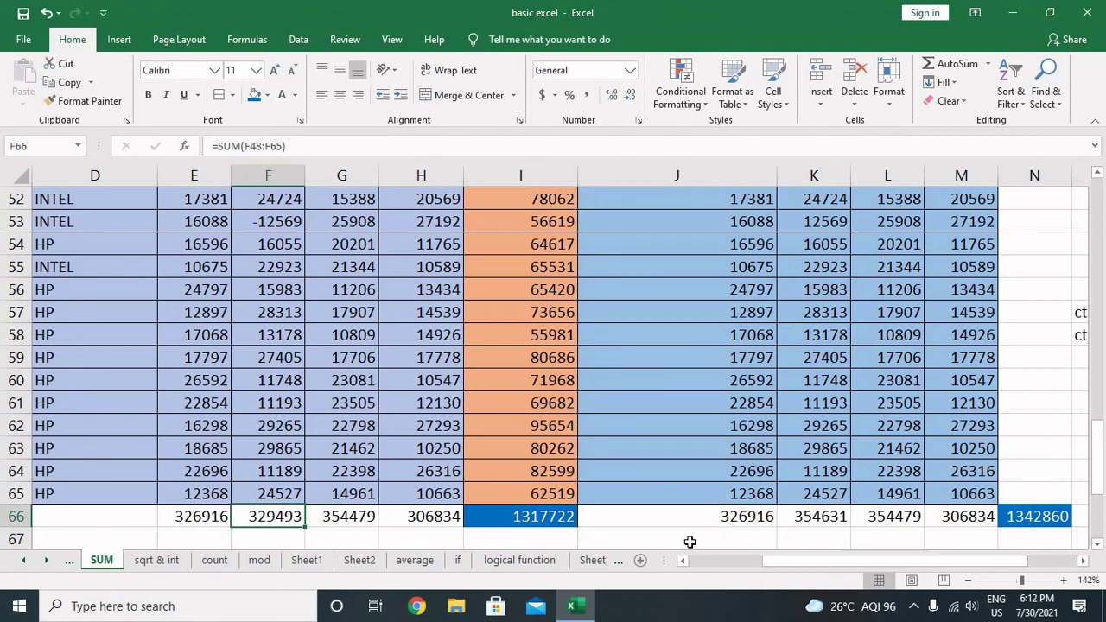
click(810, 522)
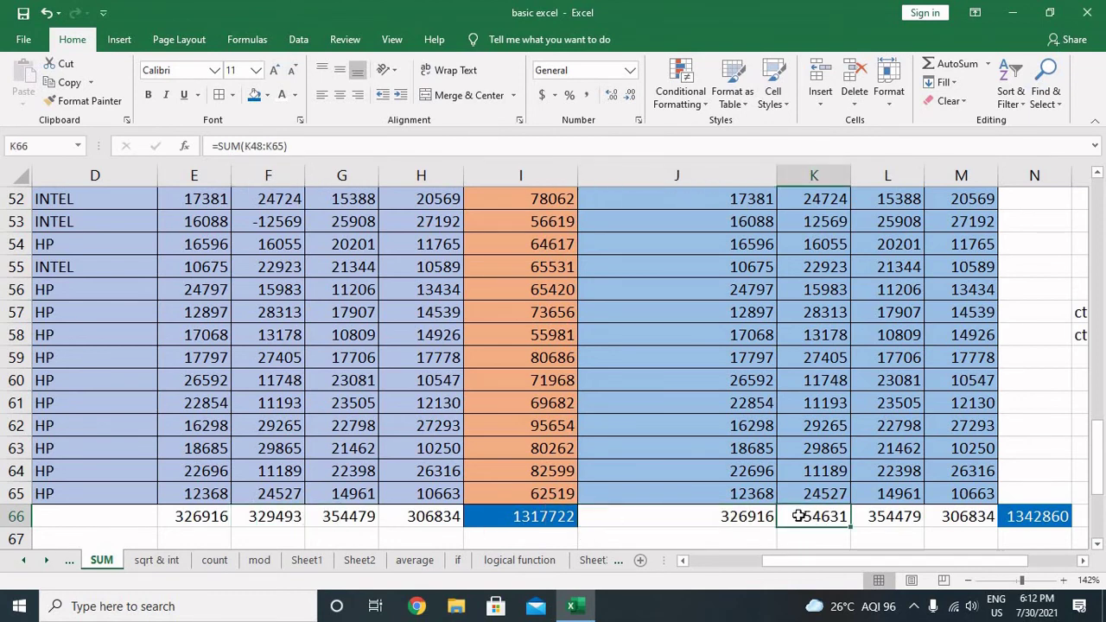
click(350, 517)
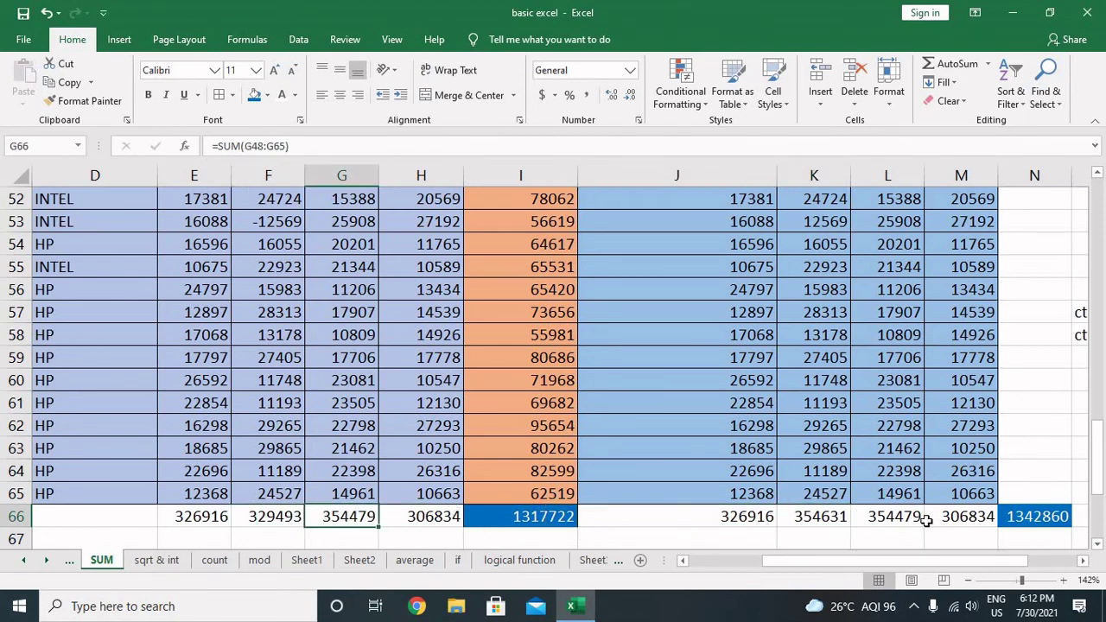
click(909, 518)
click(937, 516)
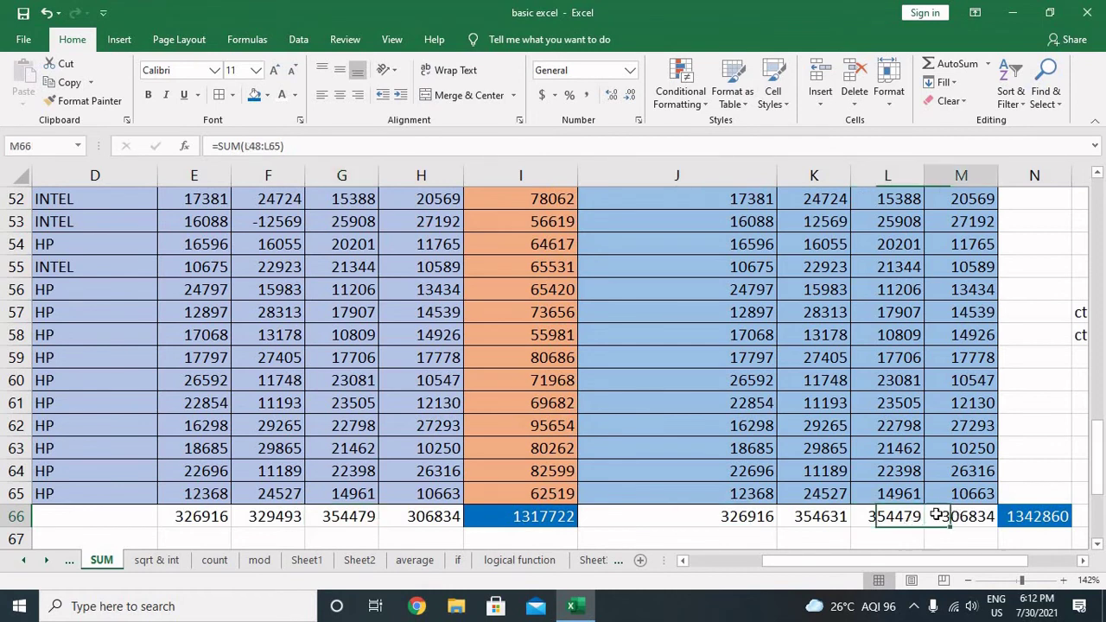
click(450, 515)
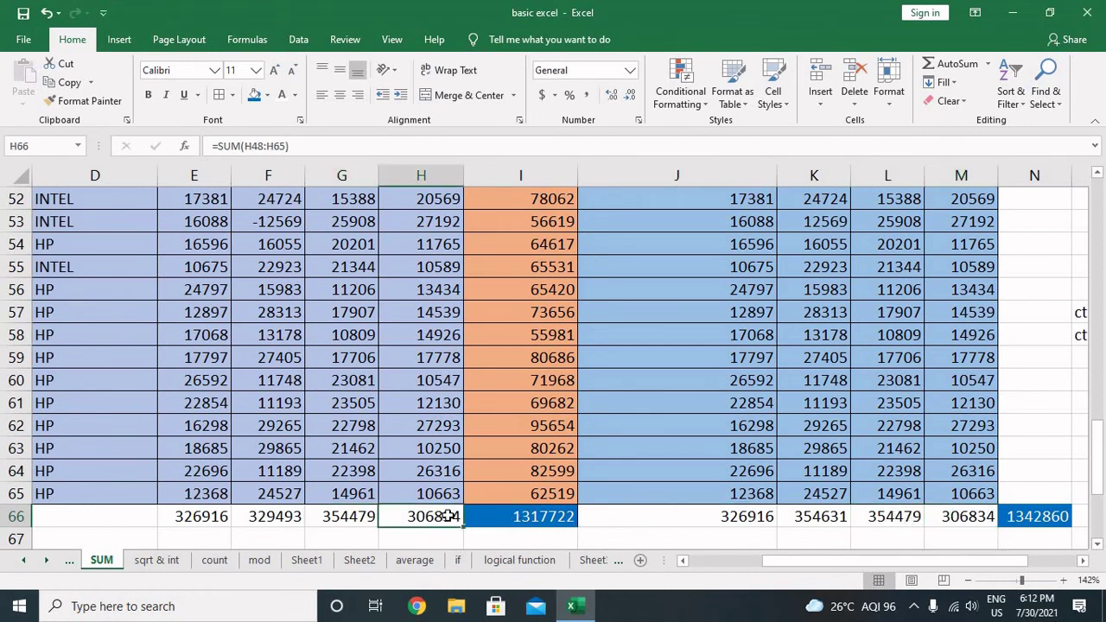
click(822, 521)
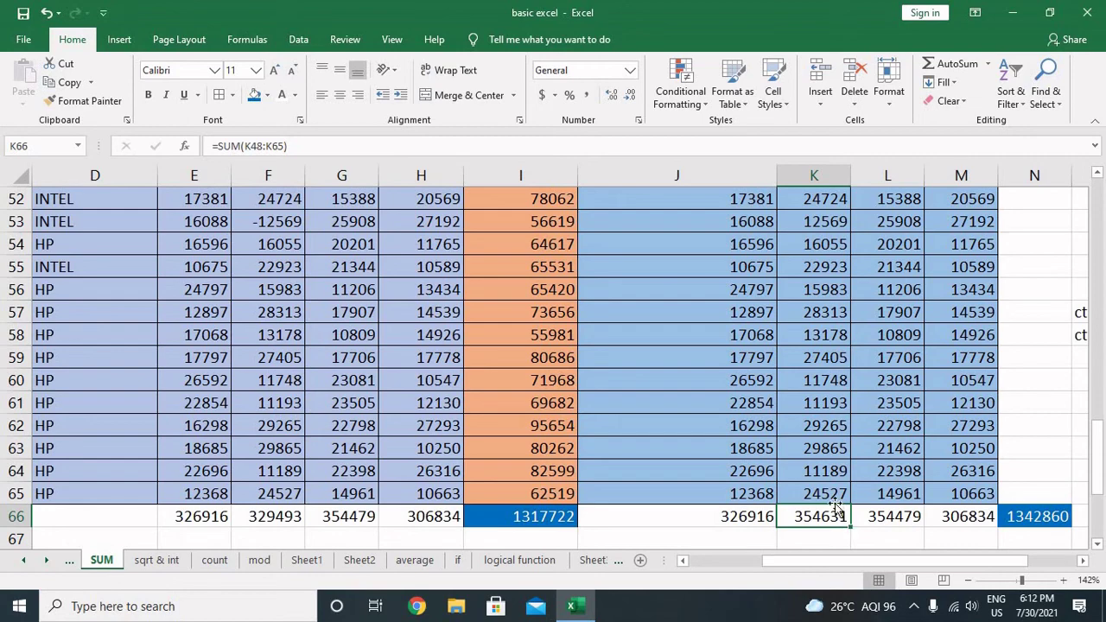
Step: Copy column K's positive computer values and paste them over the computer column from F48
click(832, 497)
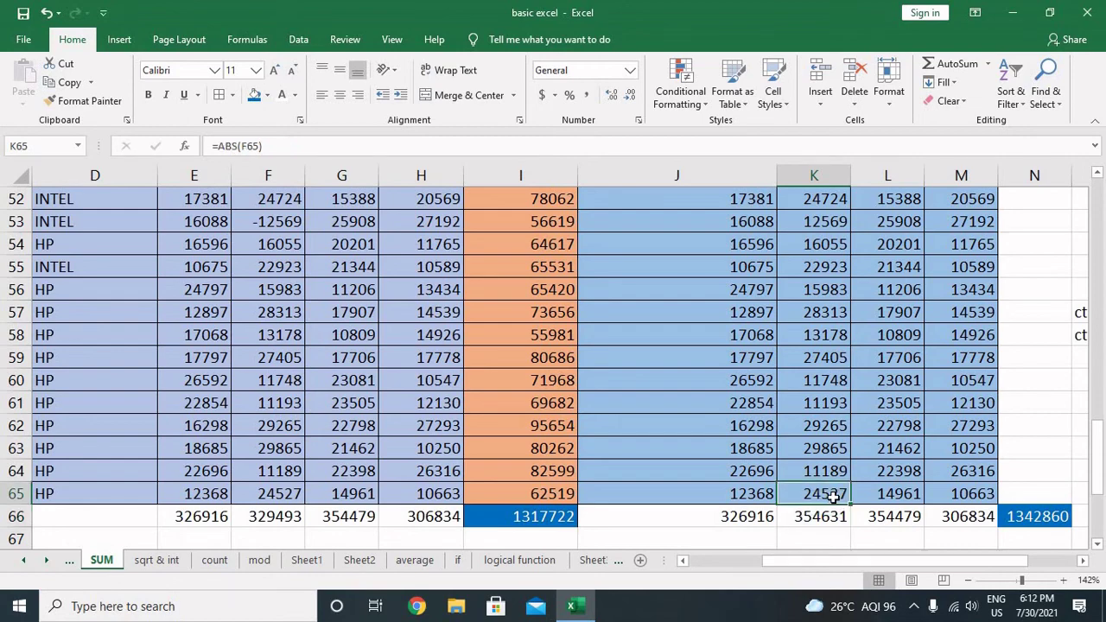
drag(832, 497, 832, 496)
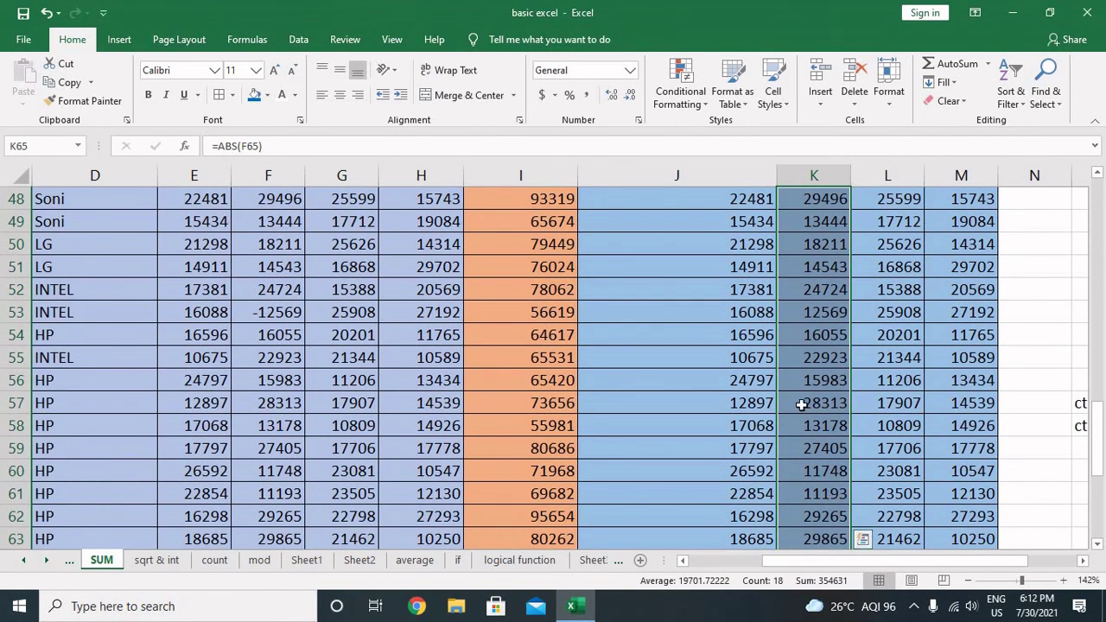
scroll(802, 404, up, 1)
key(ctrl+c)
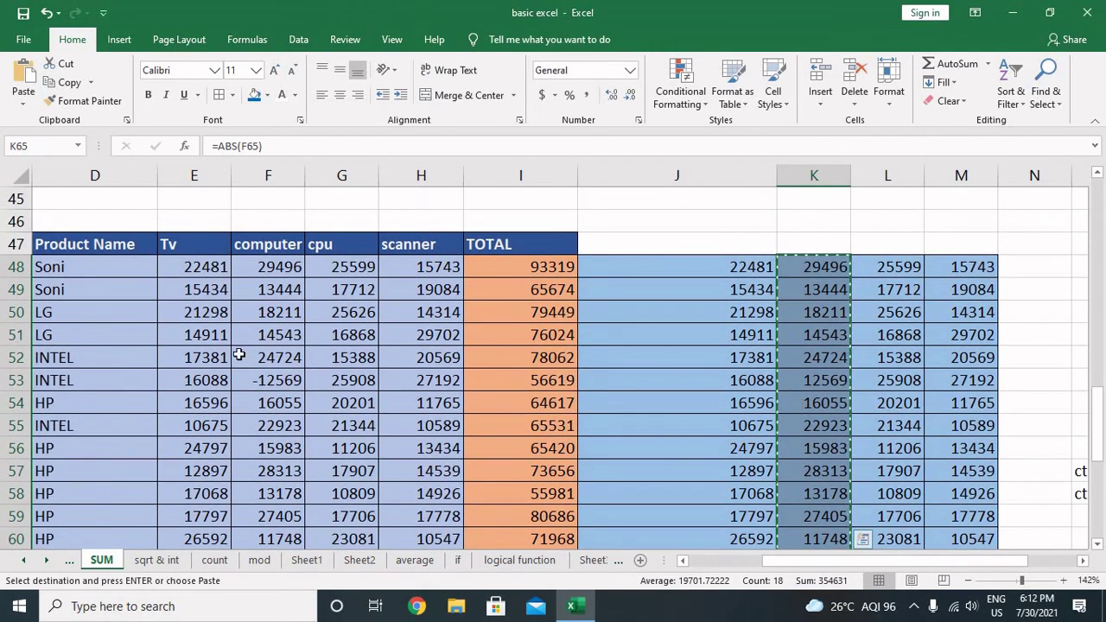
click(281, 267)
scroll(297, 289, down, 1)
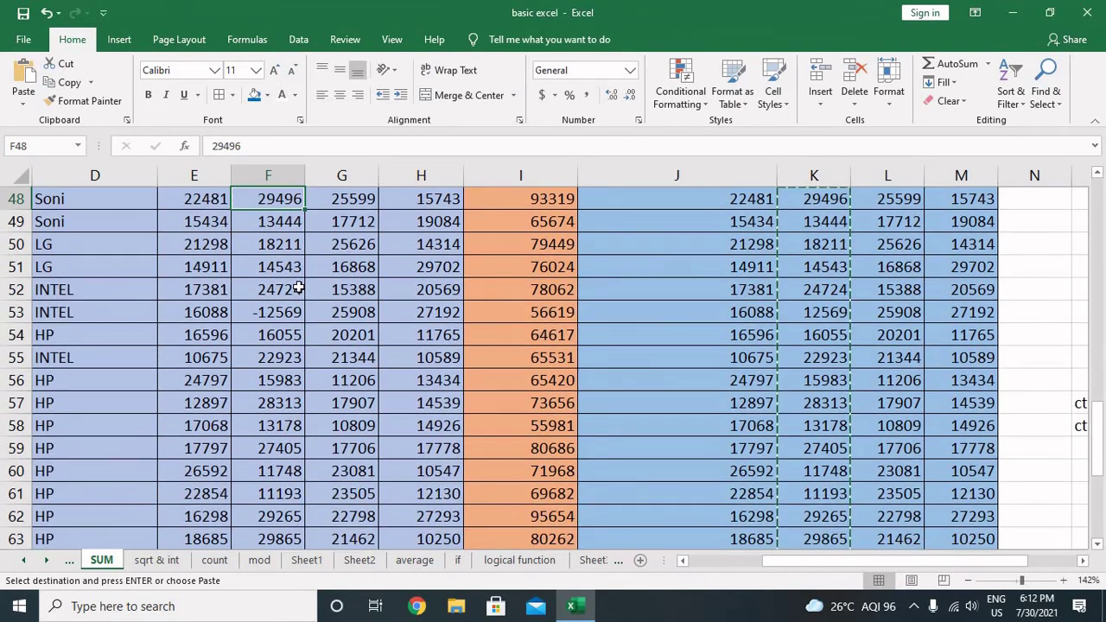
scroll(297, 290, up, 1)
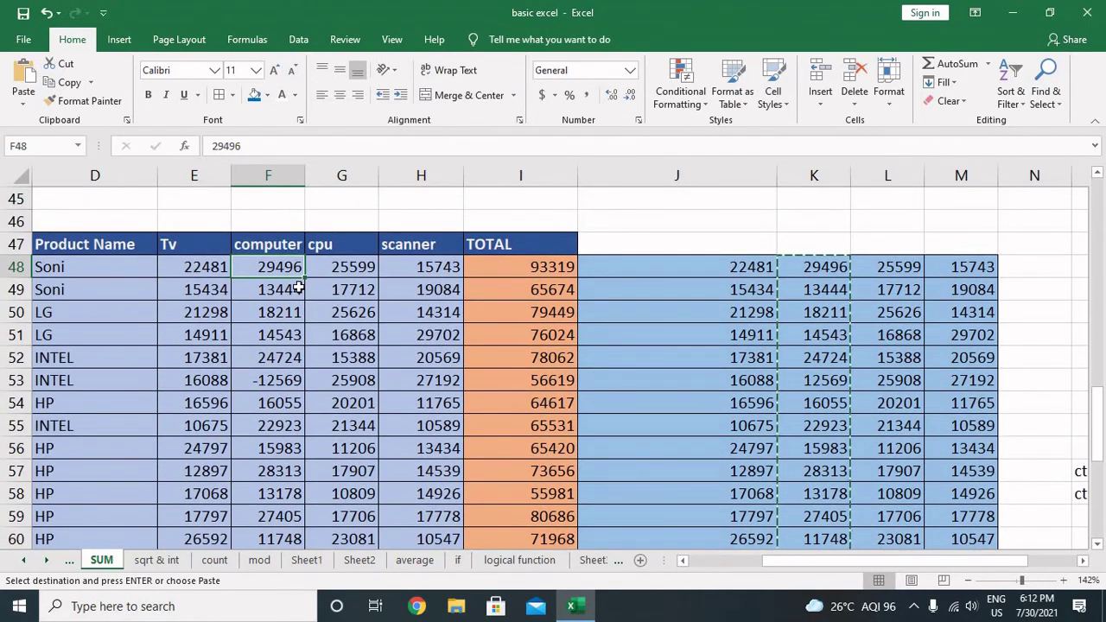
key(ctrl+v)
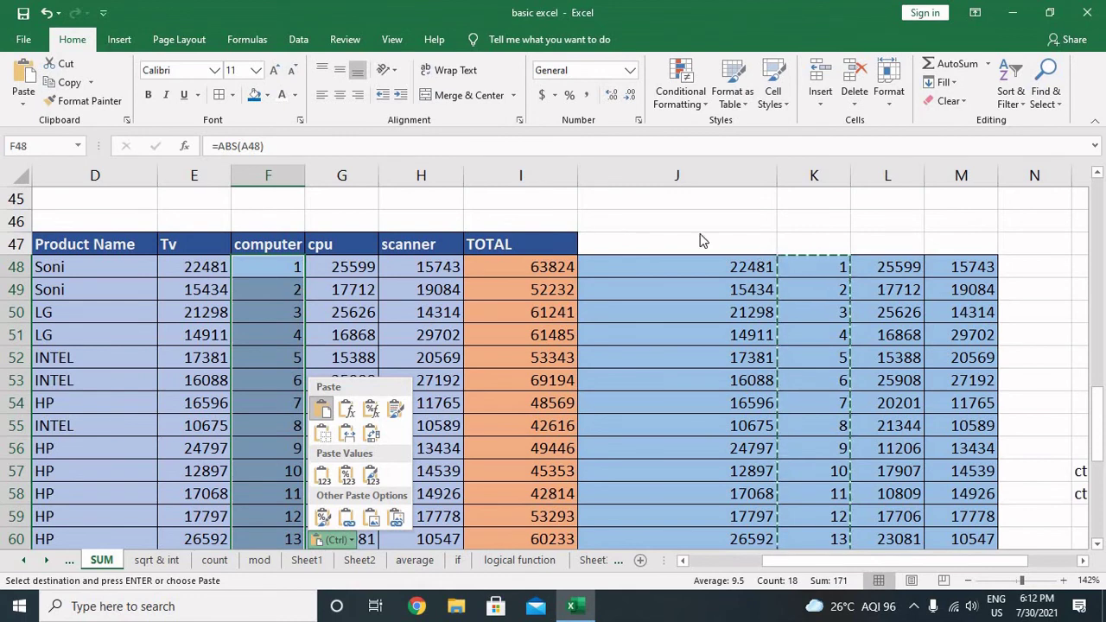
key(Escape)
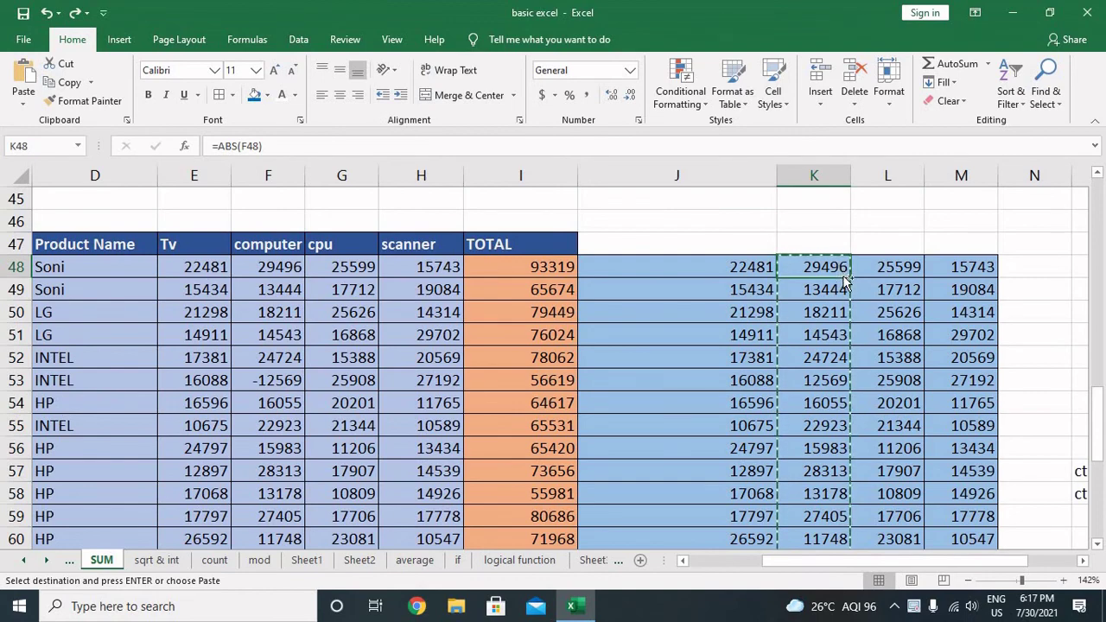
Step: Paste K48:K66 into F48 as values only, making F66 354631
key(ctrl+shift+Down)
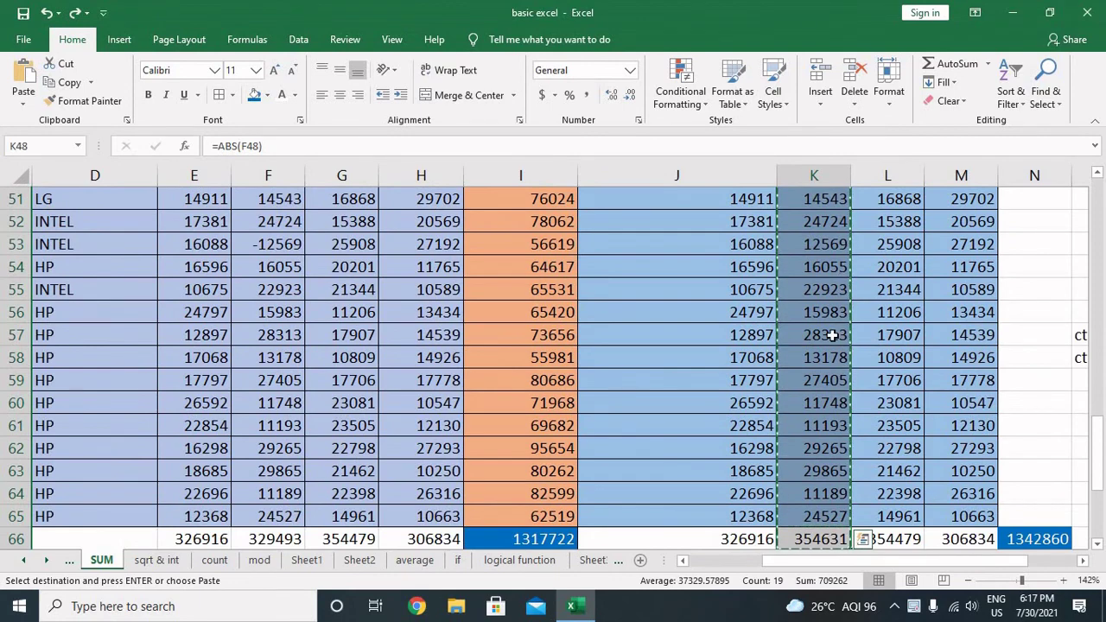
scroll(831, 335, up, 3)
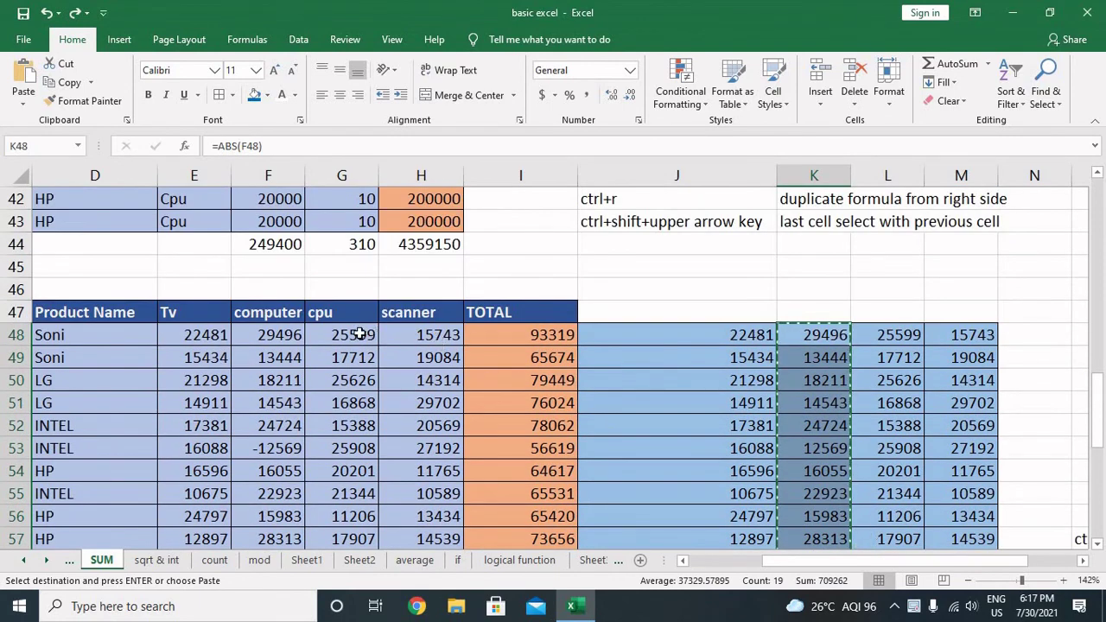
click(294, 335)
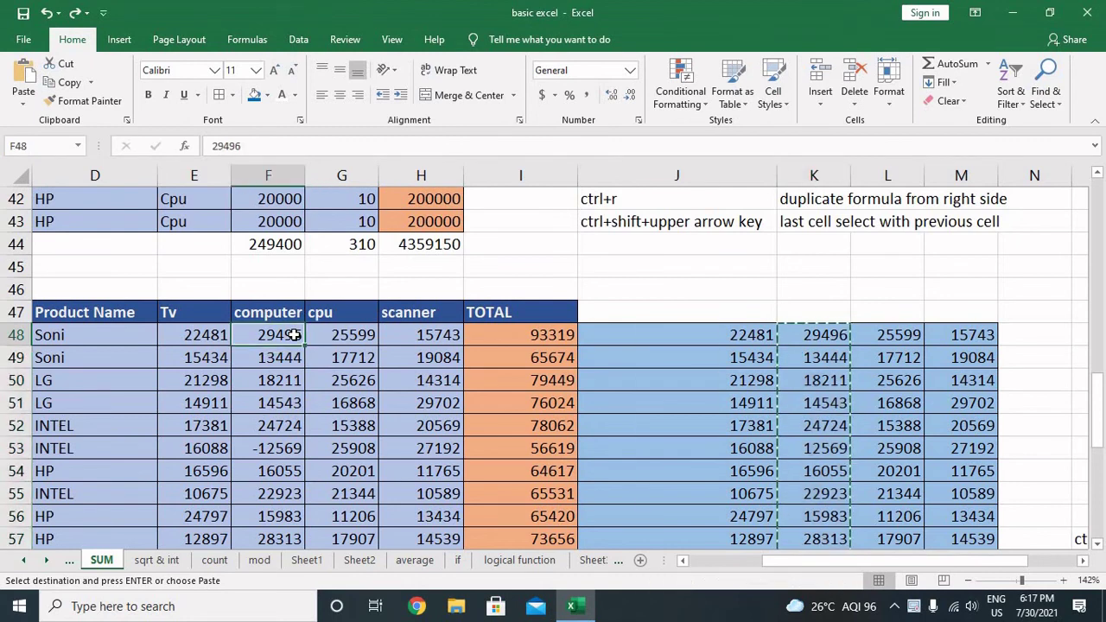
right_click(294, 335)
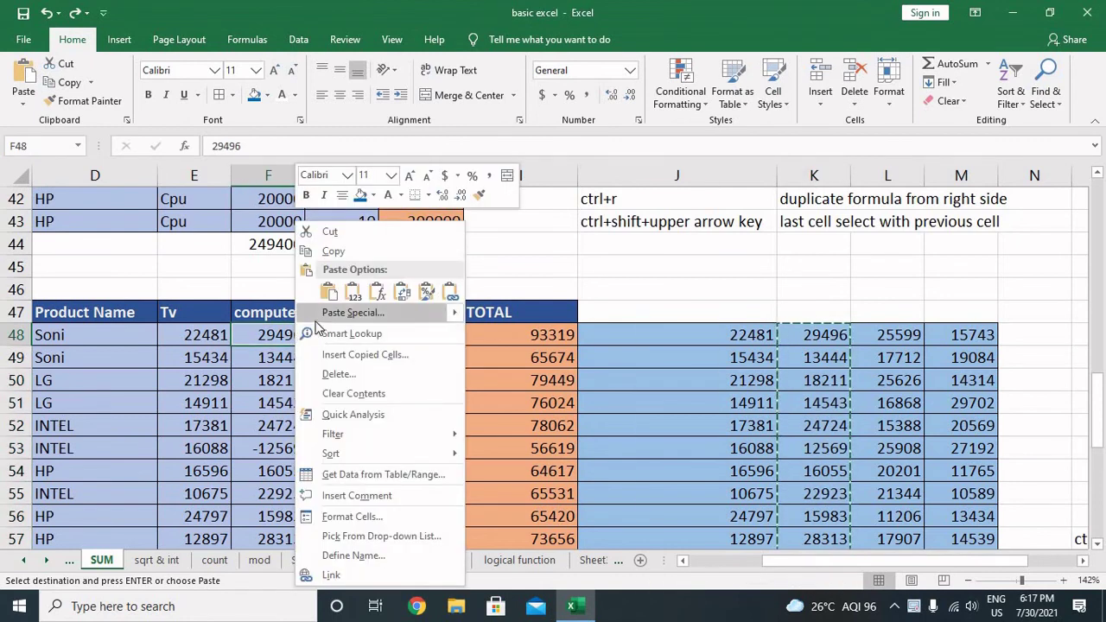
click(322, 313)
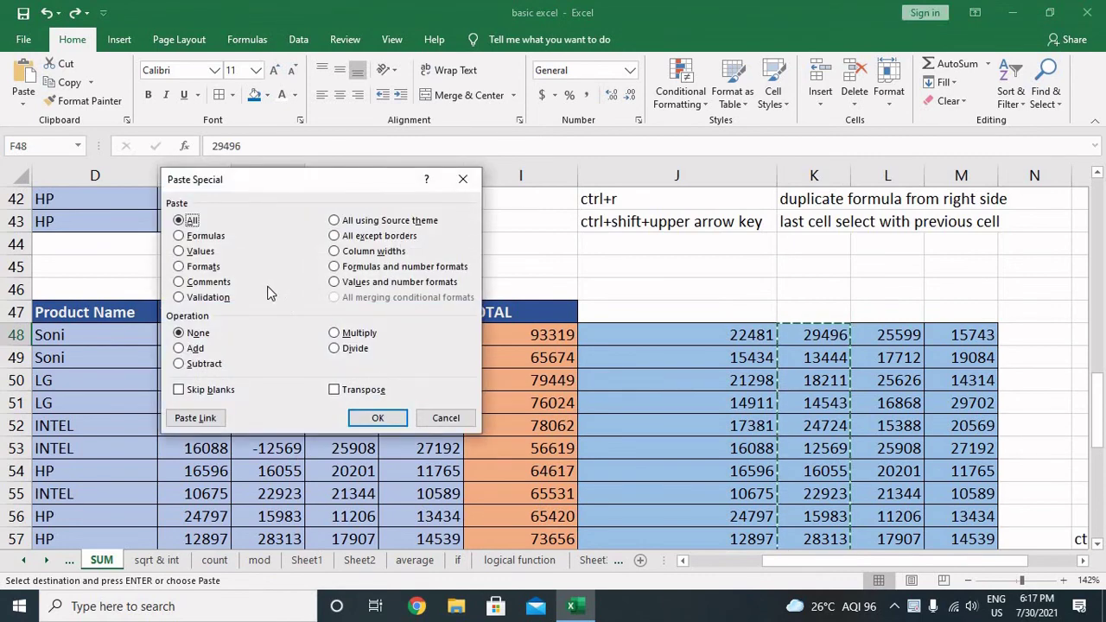
double_click(192, 257)
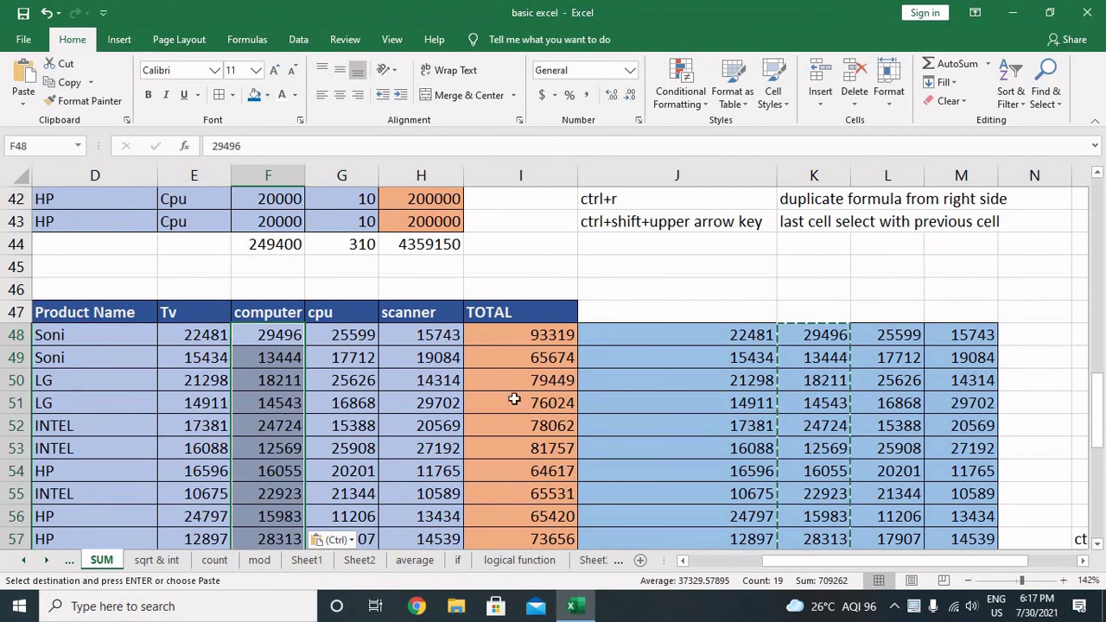
click(692, 305)
Step: Inspect the totals in row 66, including the cpu total in G66 and column K
scroll(691, 328, down, 5)
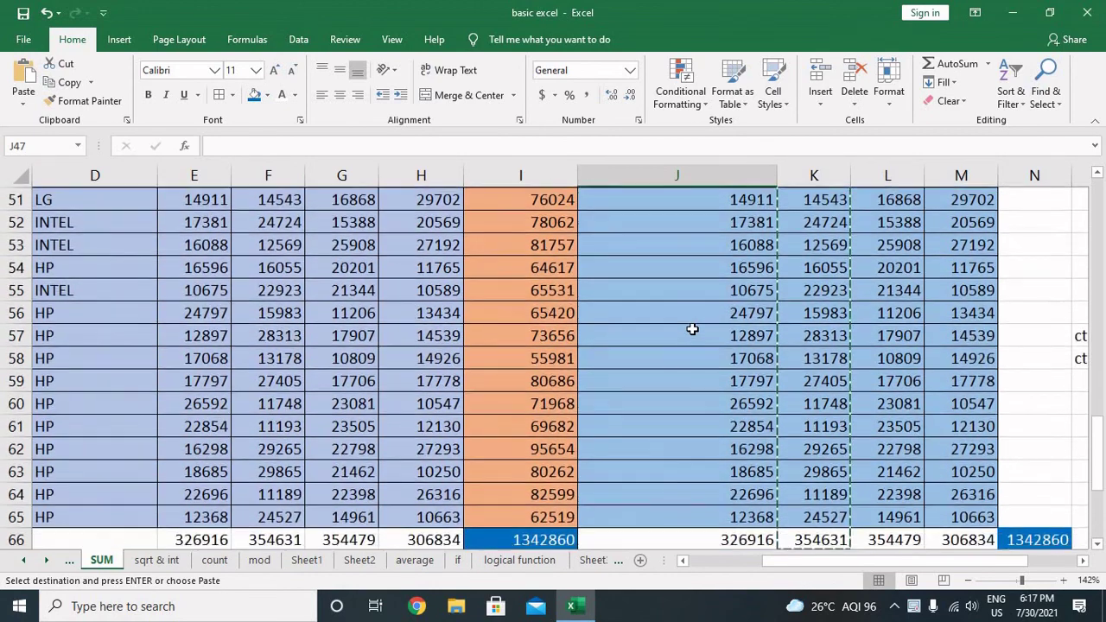
click(320, 404)
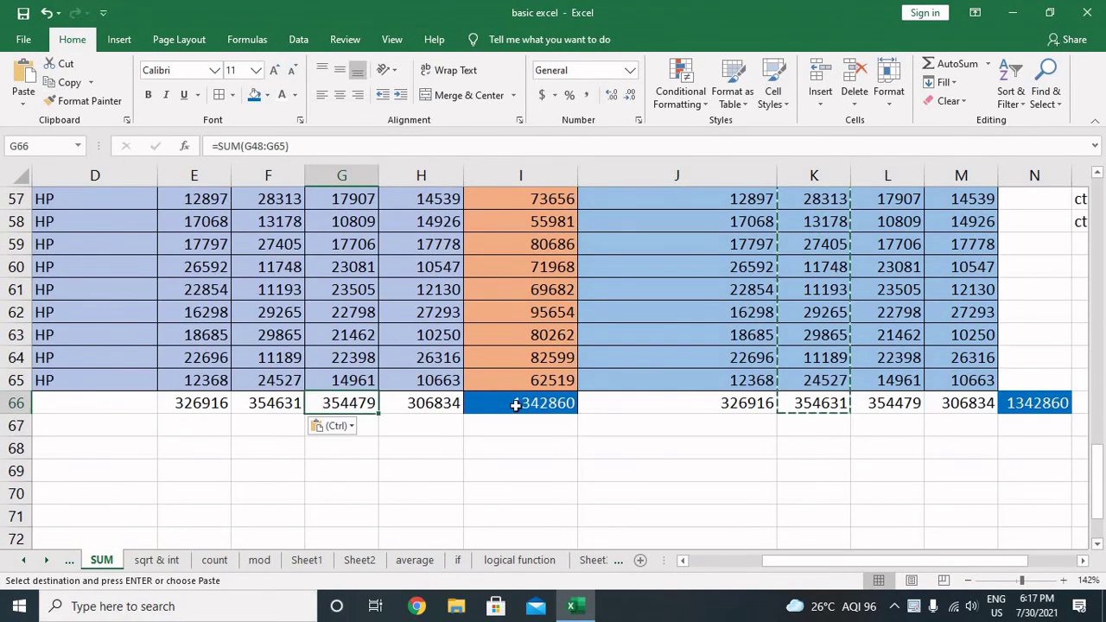
click(817, 406)
click(788, 445)
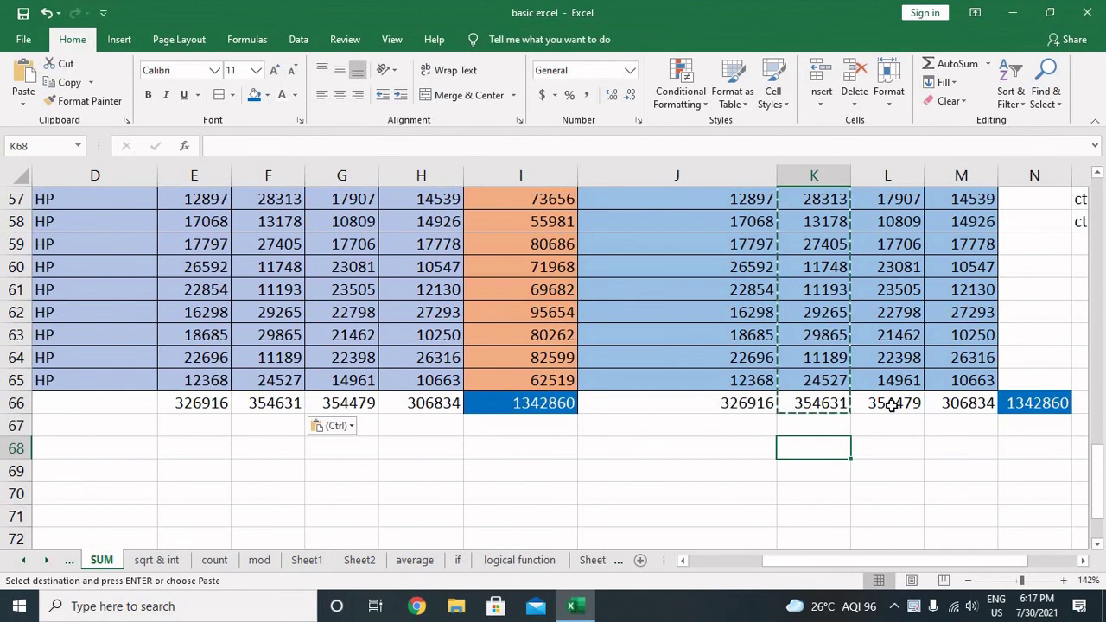
scroll(847, 411, up, 5)
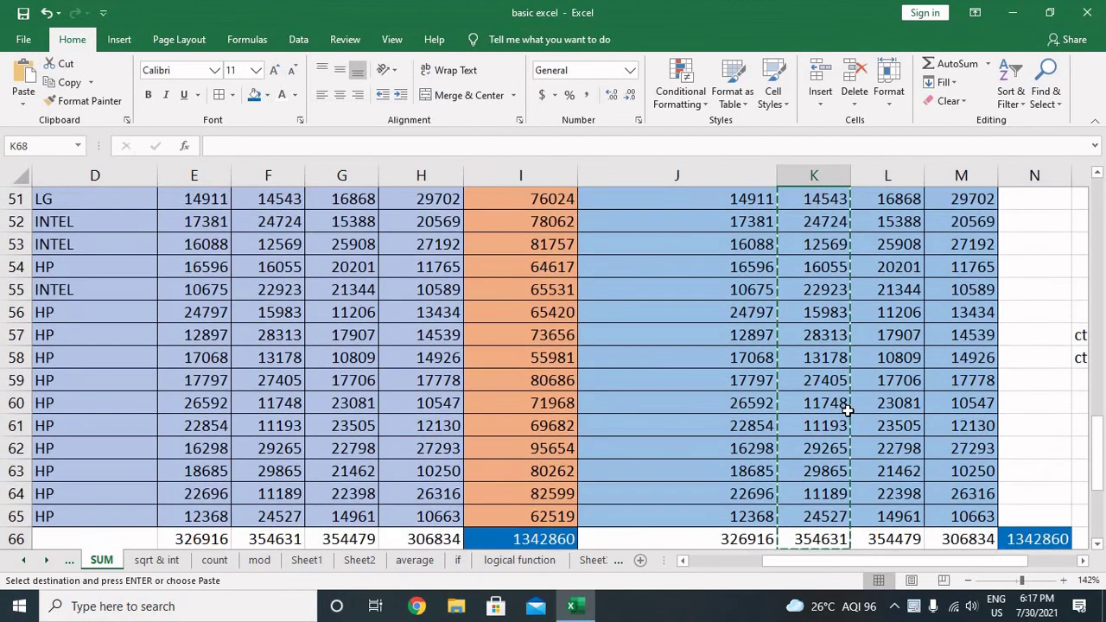
Step: Clear the helper values in J48:M66
click(701, 335)
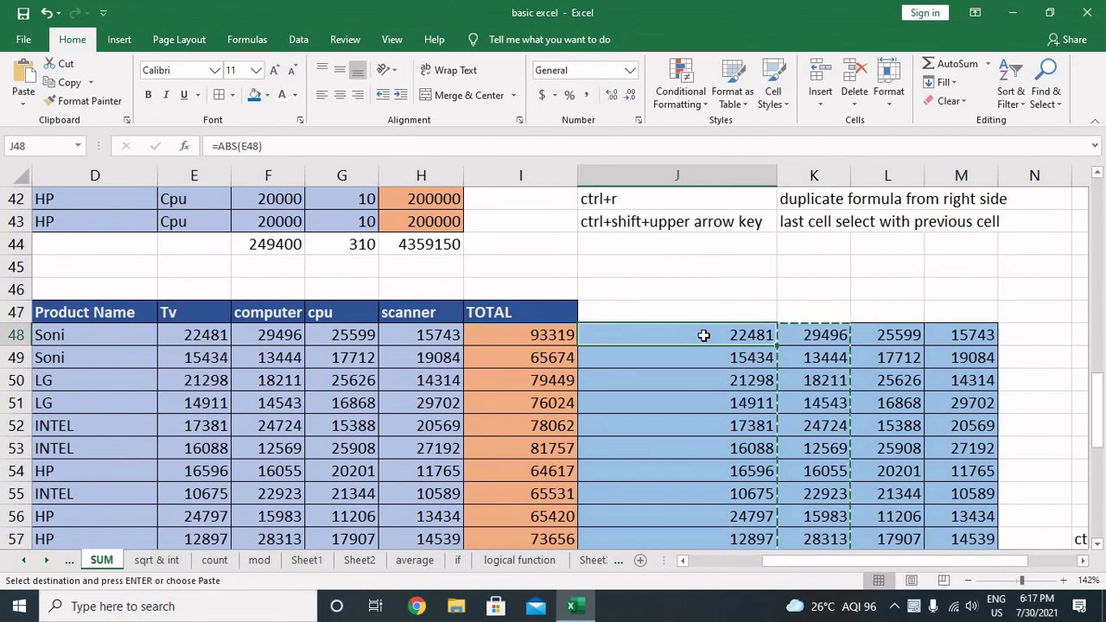
key(ctrl+shift+Down)
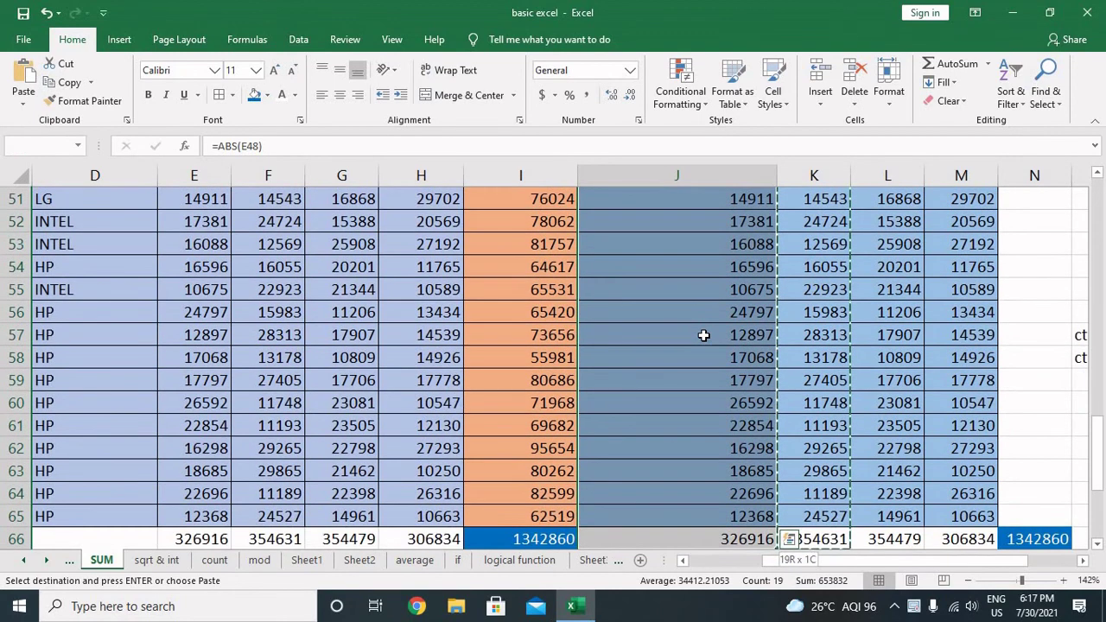
key(ctrl+shift+Right)
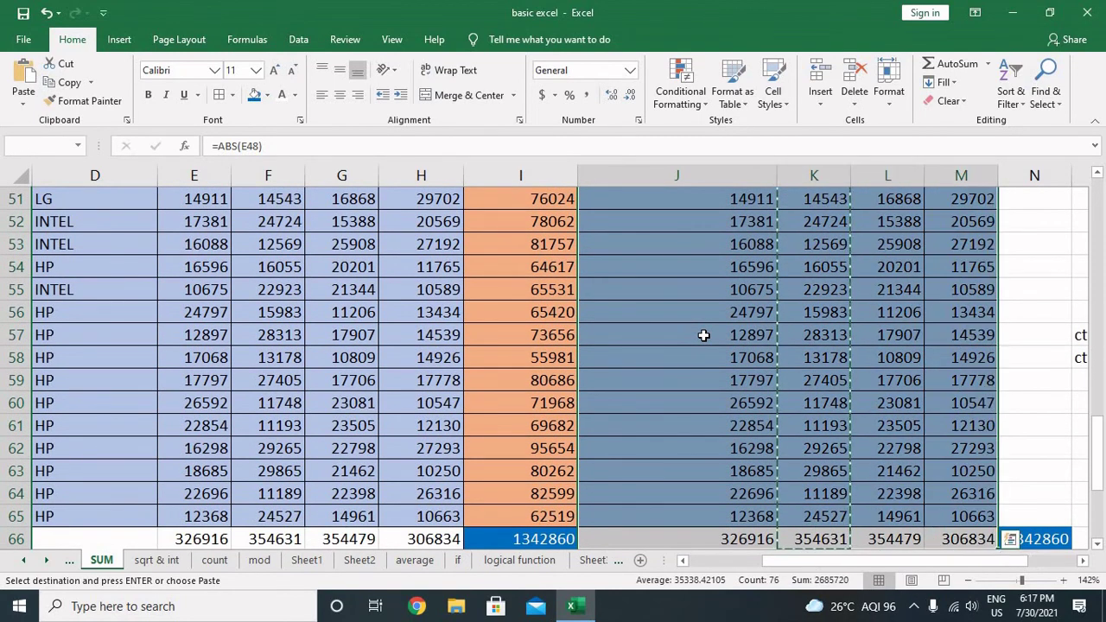
key(Delete)
Step: Clear the leftover total in N66 on the totals row
key(Down)
key(Down)
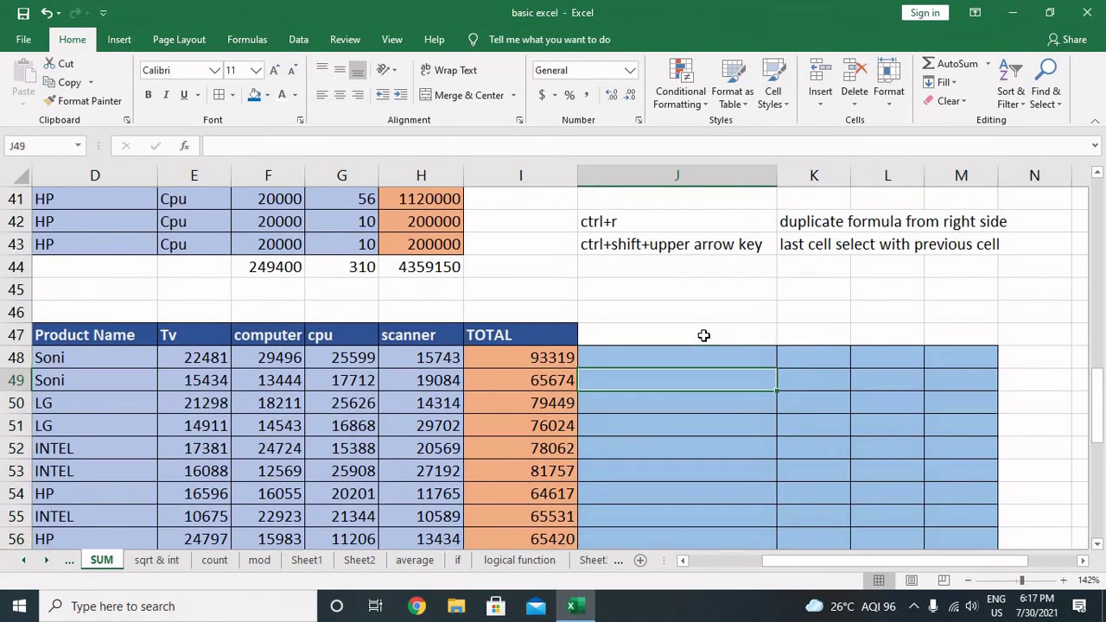
key(Left)
key(Left)
key(Left)
key(Down)
key(ctrl+Down)
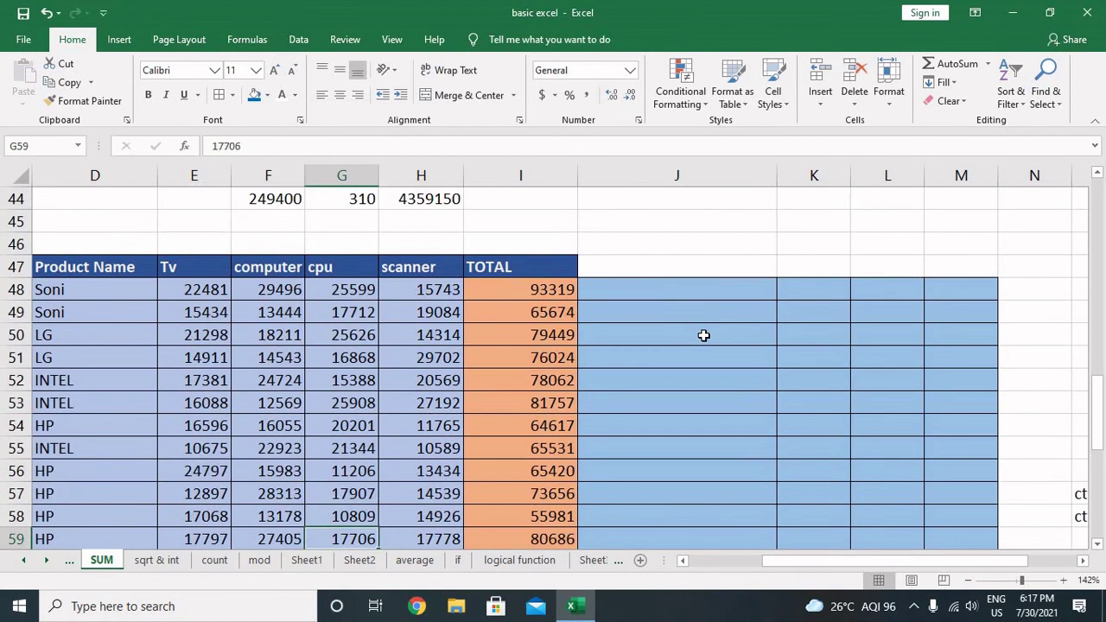
key(Right)
key(Right)
key(Right)
key(Right)
key(Right)
key(Right)
key(Right)
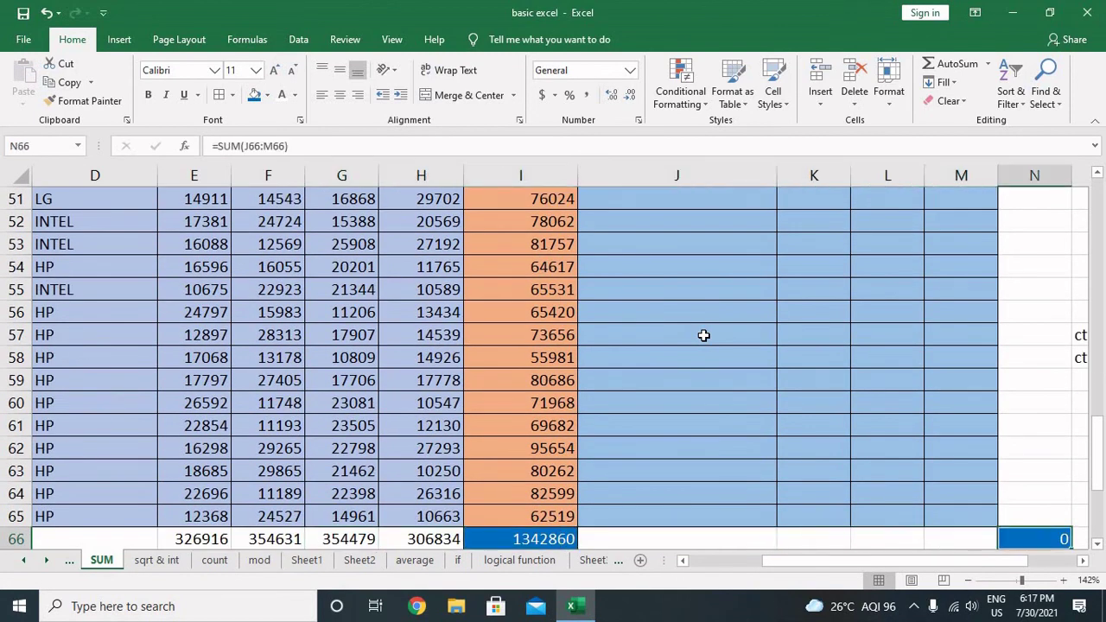
key(Delete)
Step: Check that the shortcut notes beside and above the table are still intact
key(Up)
key(Up)
key(Up)
key(Up)
key(Up)
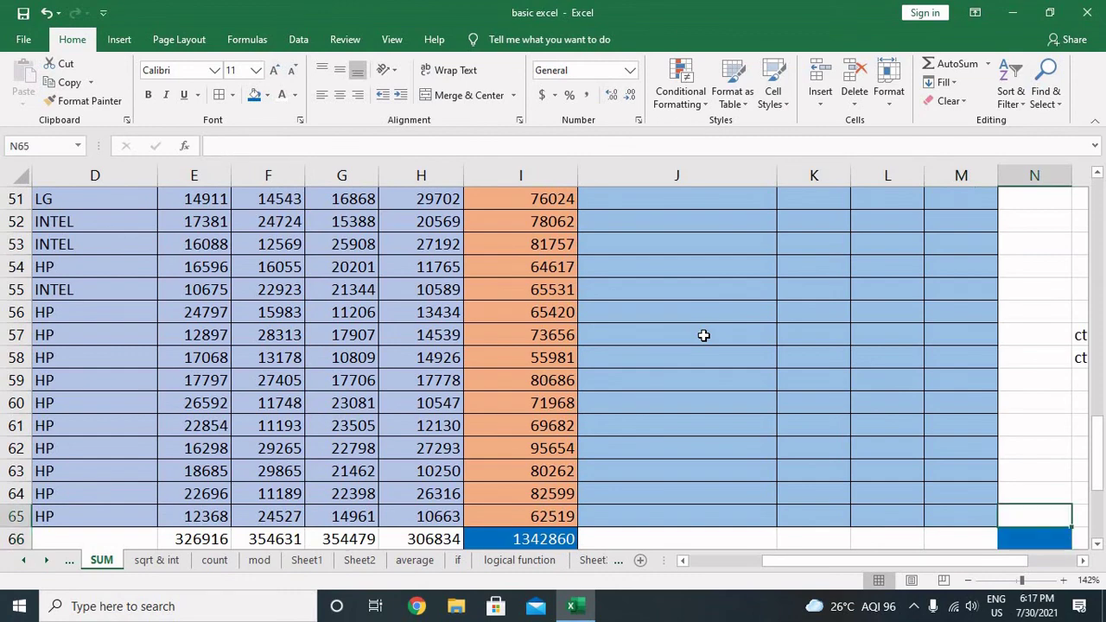
key(Right)
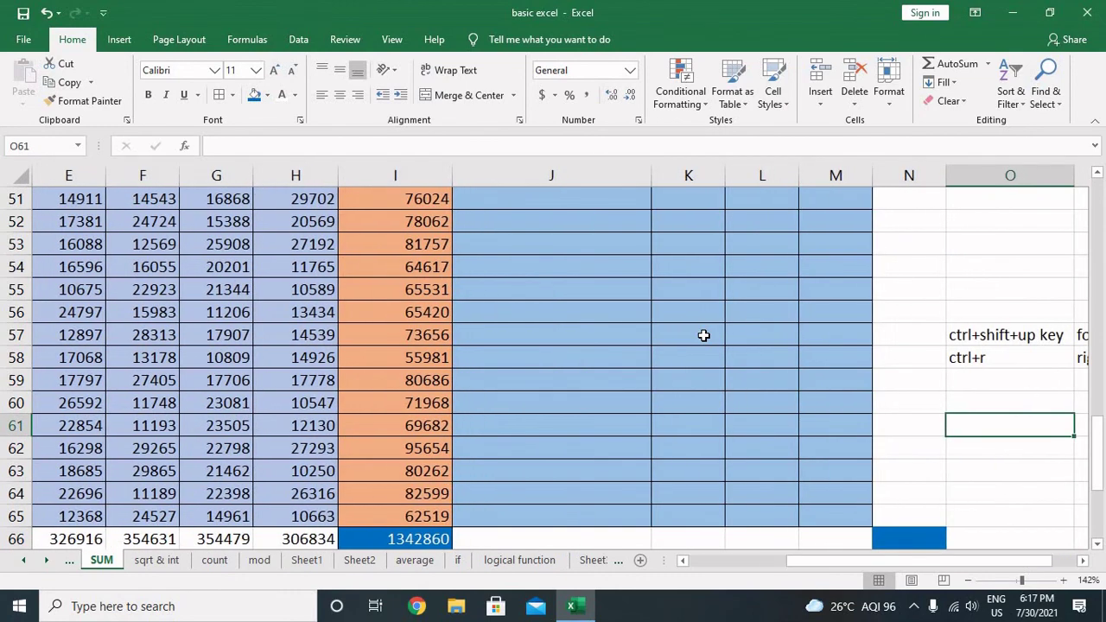
key(Right)
key(Right)
key(Left)
key(Left)
key(Left)
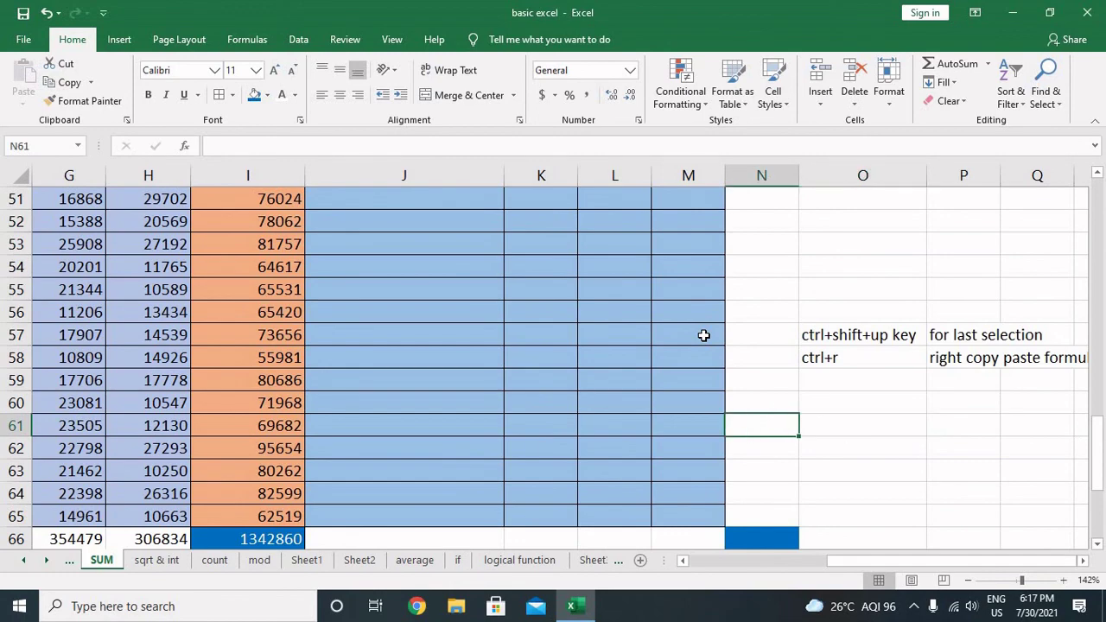
key(Left)
key(Left)
key(Left)
key(Left)
key(Up)
key(Up)
key(Up)
key(Up)
key(Up)
key(Up)
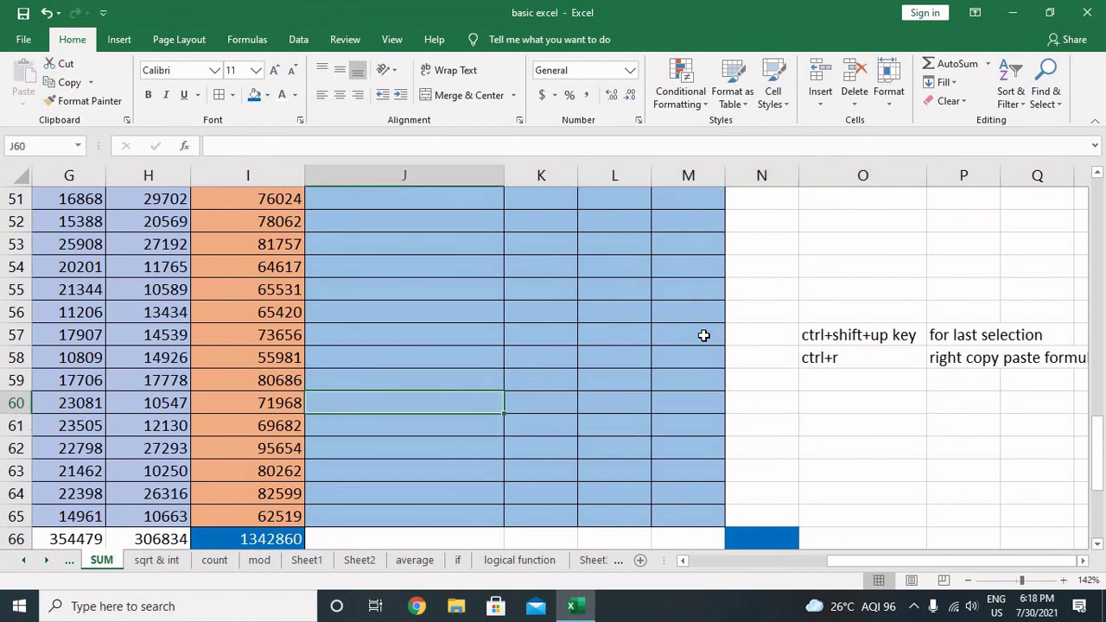
key(Up)
key(Up)
key(Up)
key(Up)
key(Up)
key(Up)
key(Up)
key(Up)
key(Up)
key(Up)
key(Up)
key(Up)
key(Up)
key(Up)
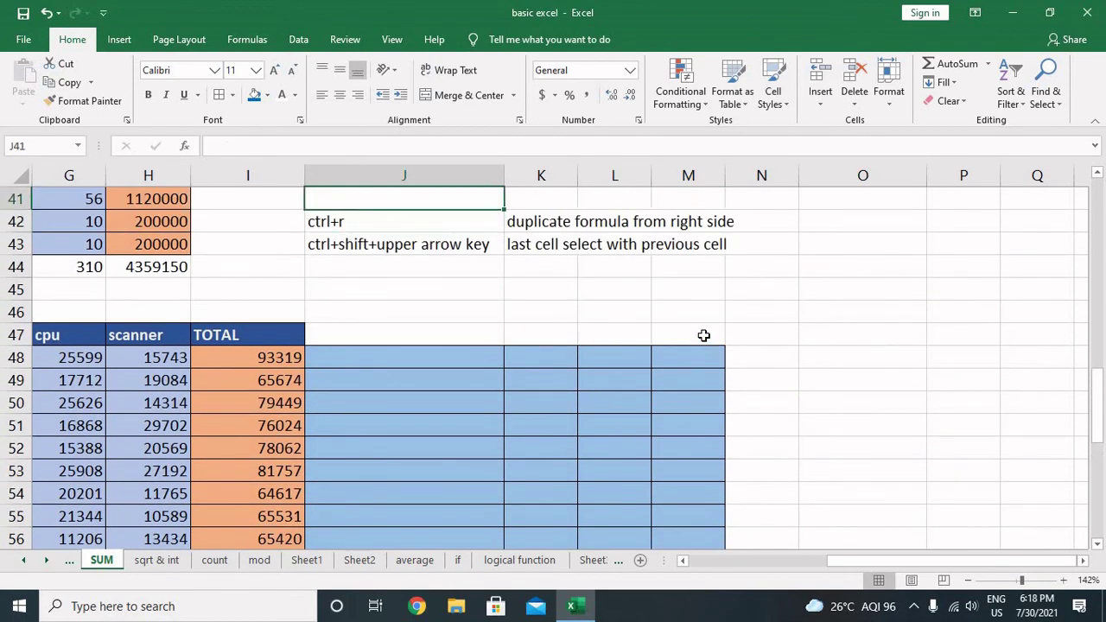
key(Up)
key(Up)
key(Up)
key(Up)
key(Up)
key(Up)
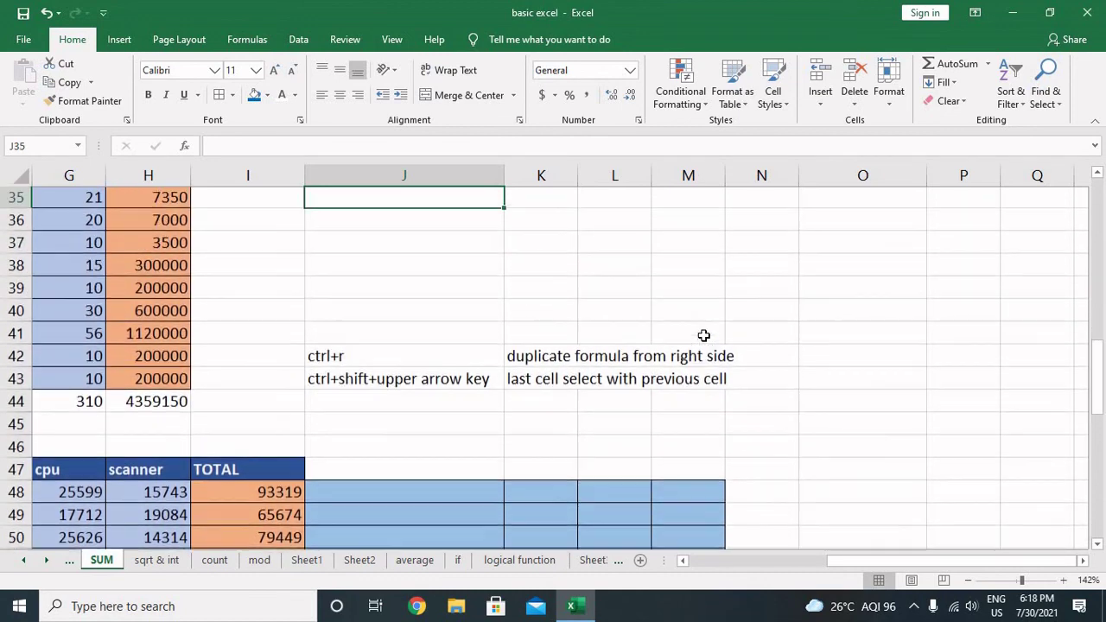